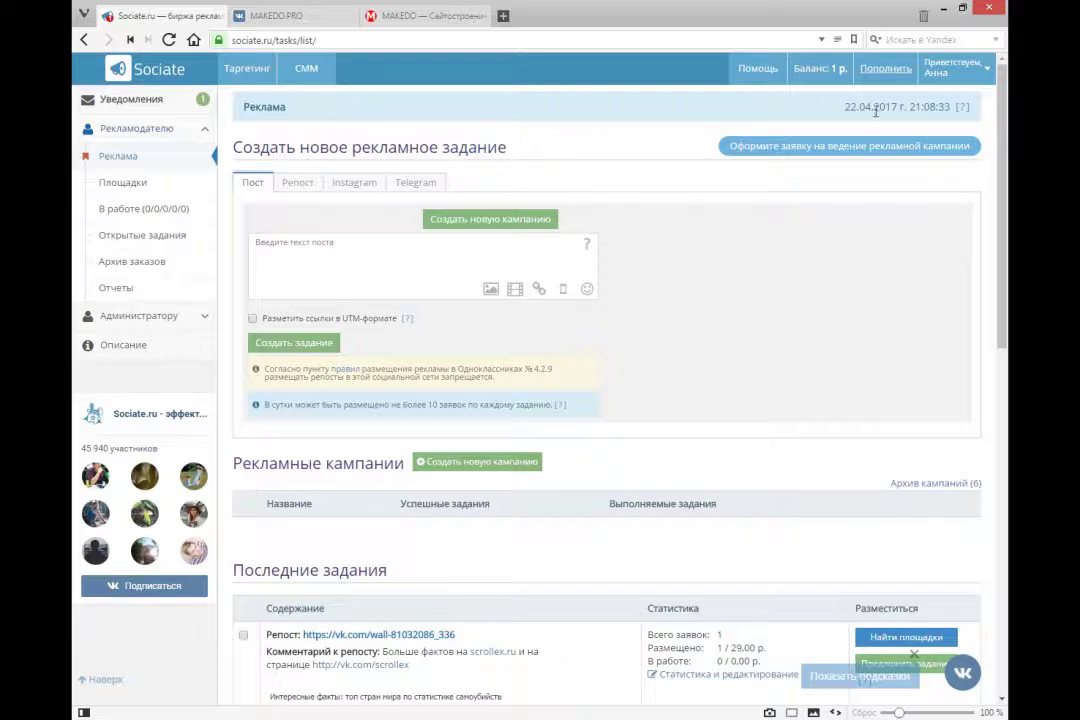
# Log out of the Sociate account.
pyautogui.click(955, 68)
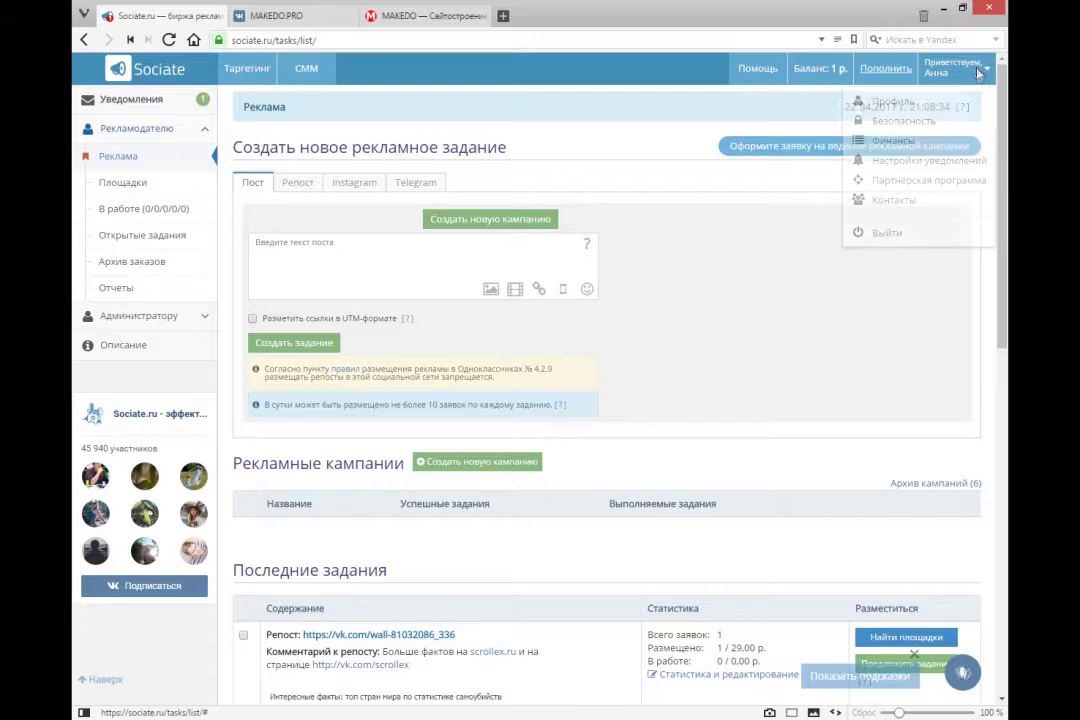
pyautogui.click(884, 232)
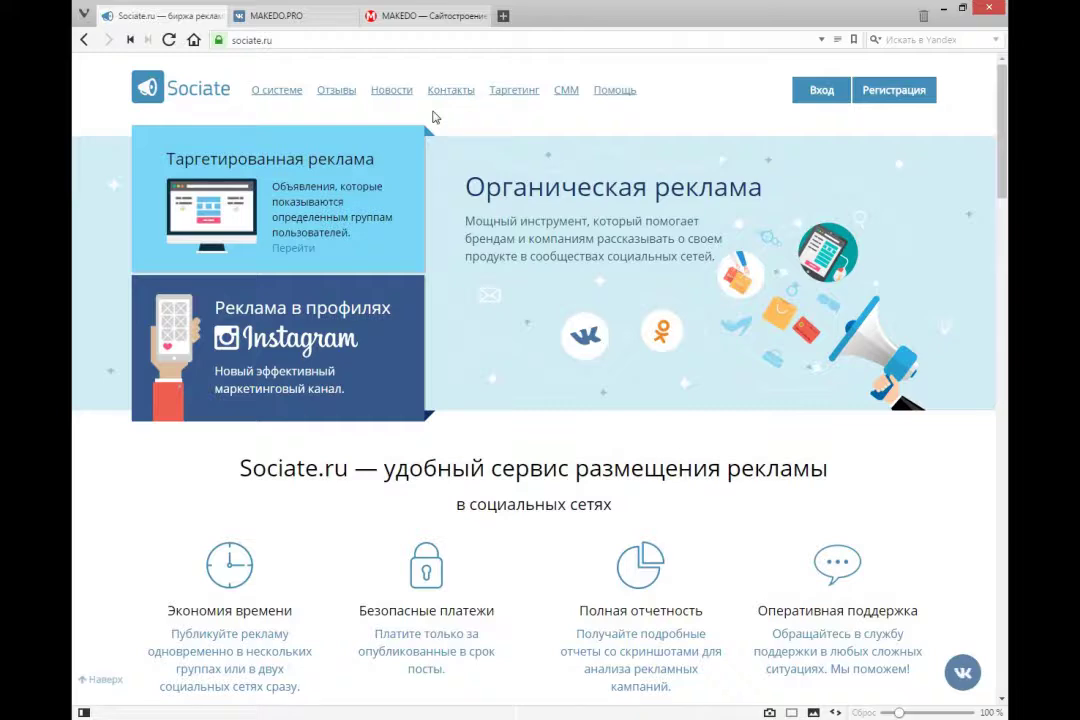
# Look through the MAKEDO blog's home page down to its Sociate banner and return to the Sociate site.
pyautogui.click(415, 16)
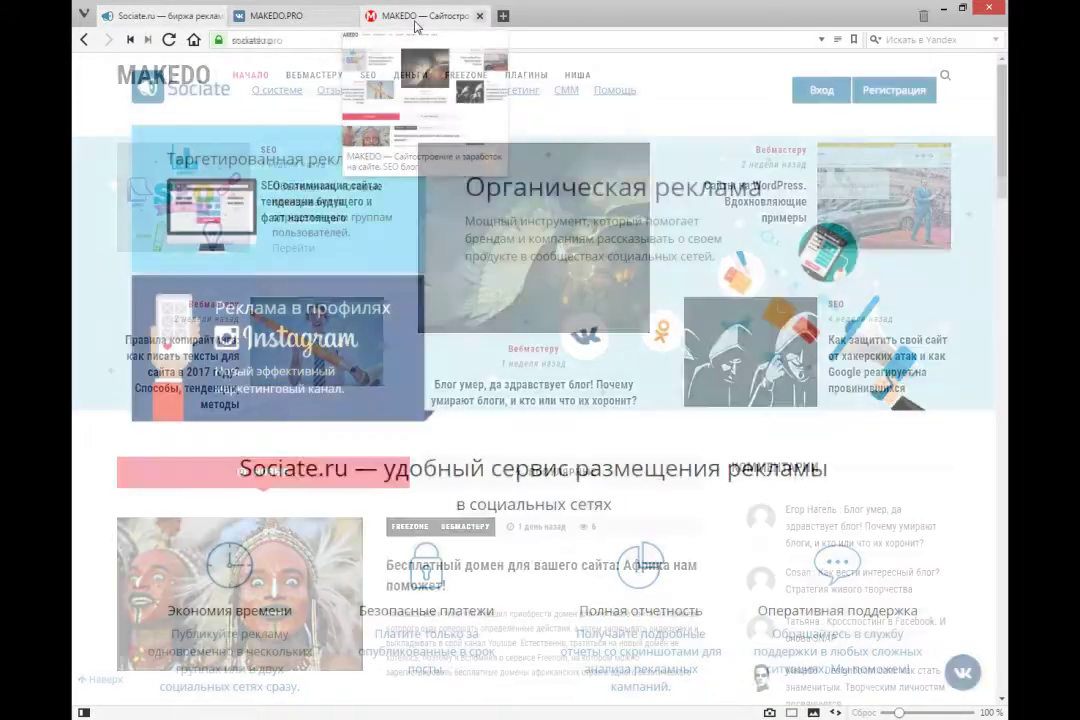
pyautogui.scroll(-8, 750, 200)
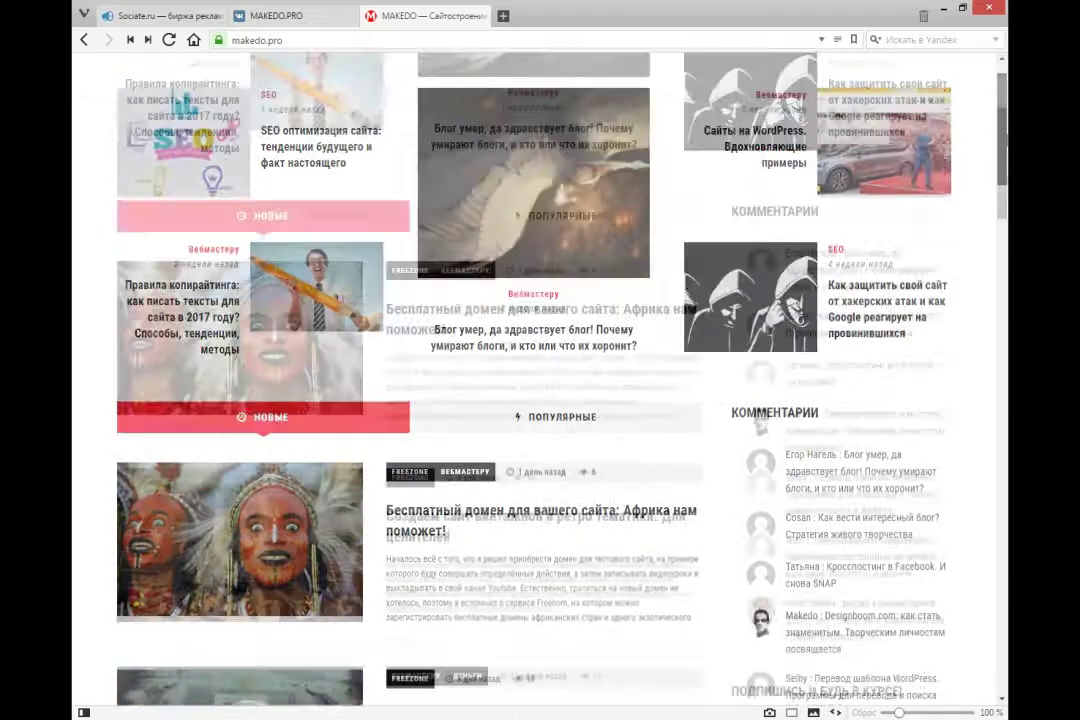
pyautogui.scroll(-4, 840, 300)
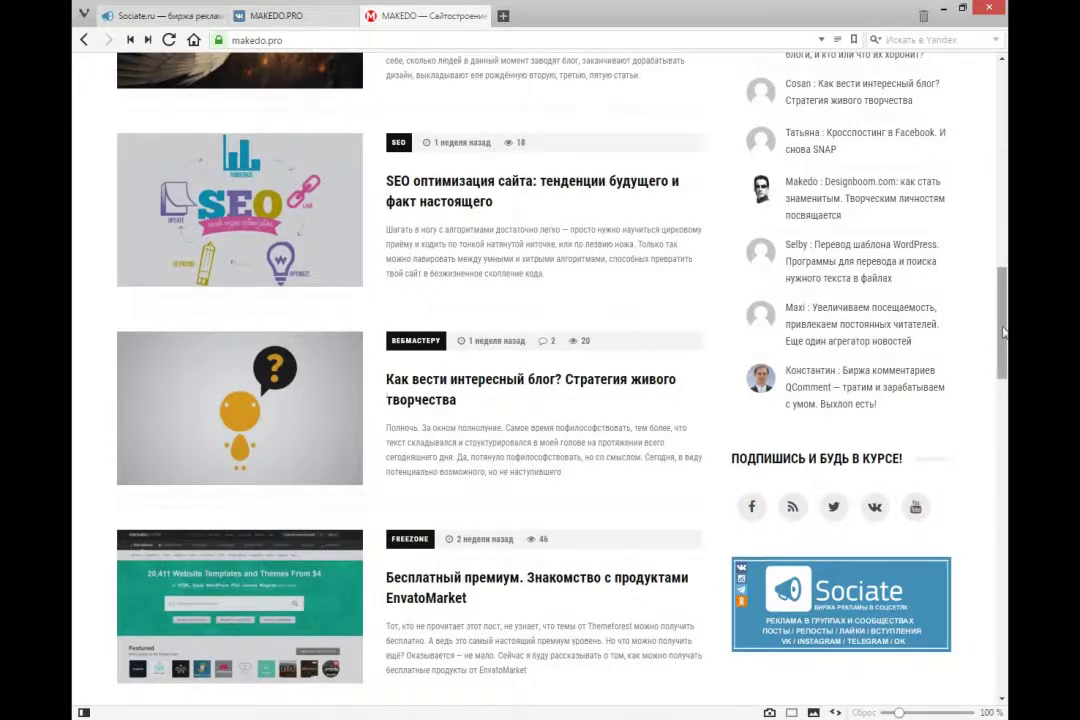
pyautogui.moveTo(1003, 333); pyautogui.dragTo(1003, 107)
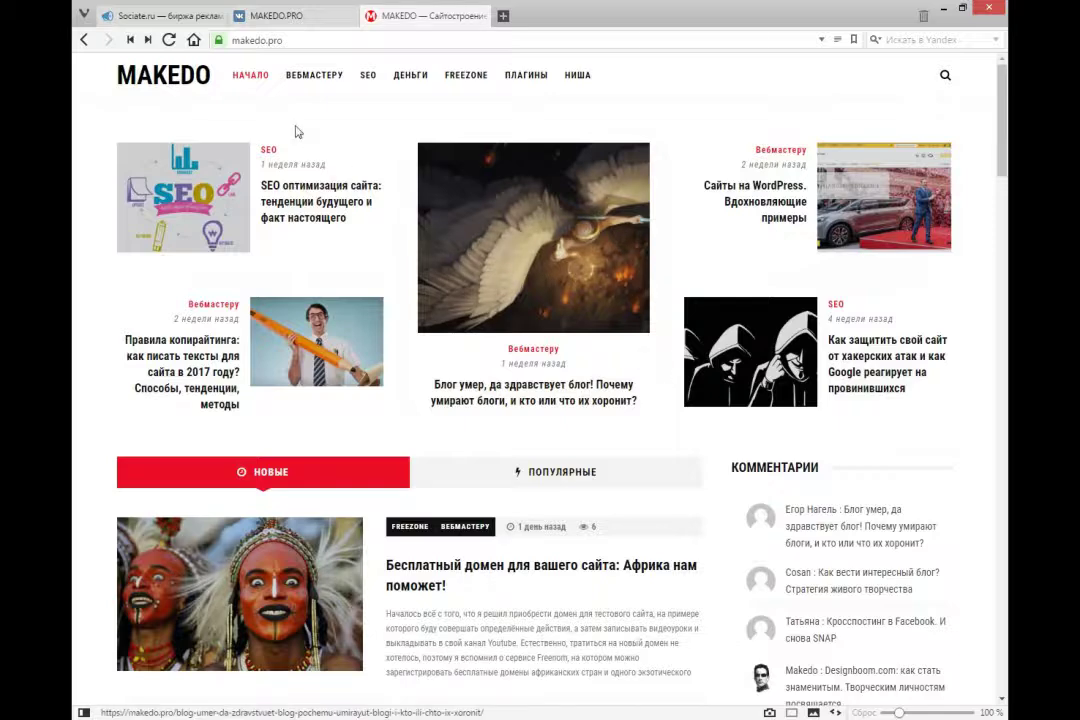
pyautogui.click(138, 22)
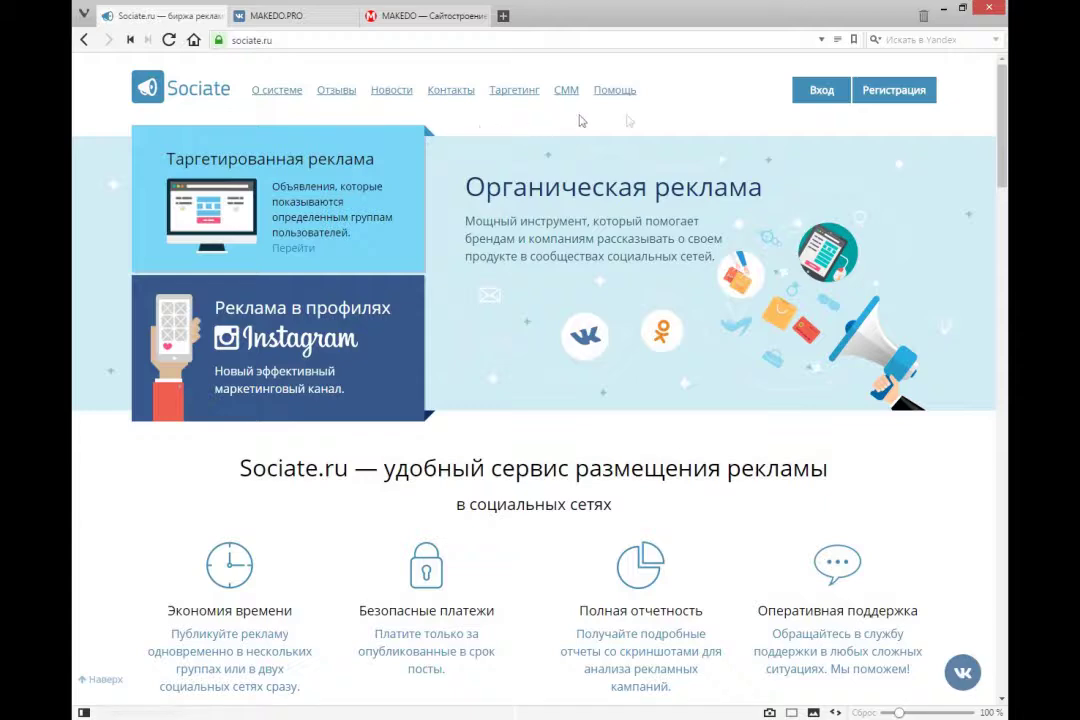
# View the Sociate registration form, including its VKontakte sign-up option, and close it without registering.
pyautogui.click(895, 90)
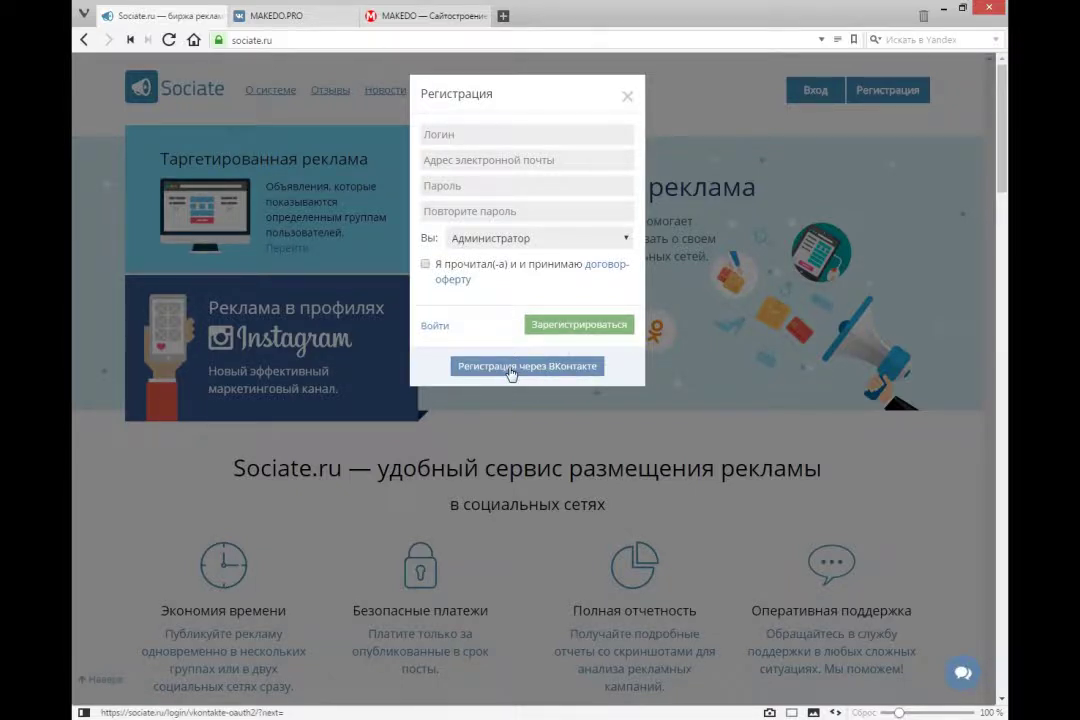
pyautogui.click(628, 98)
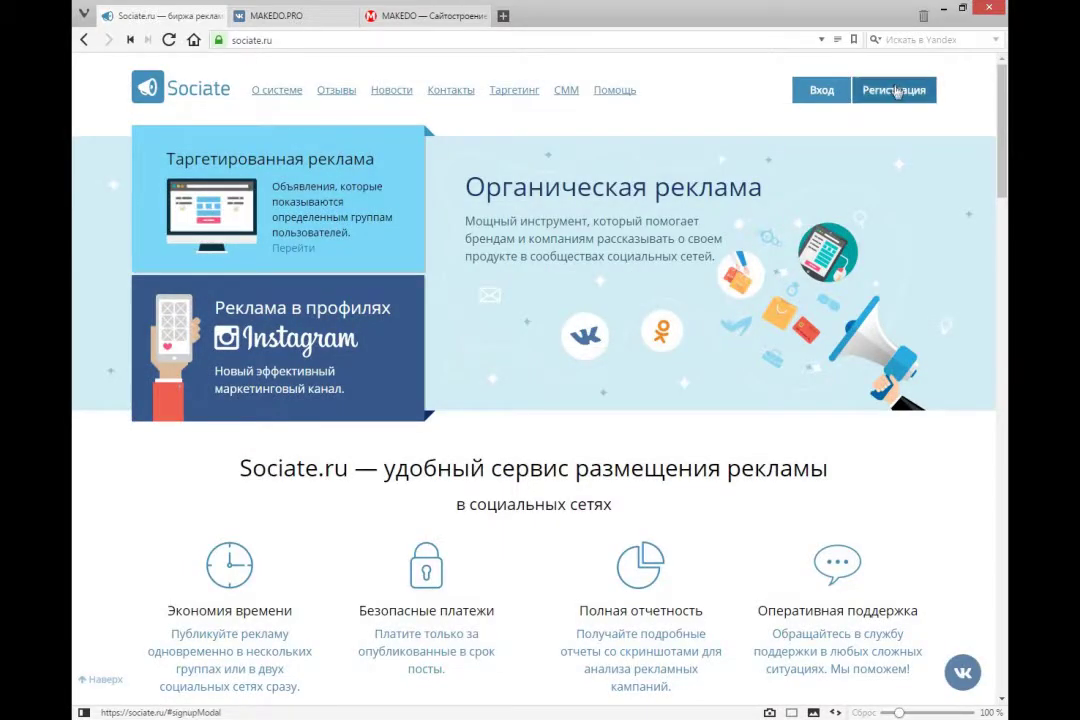
pyautogui.click(862, 90)
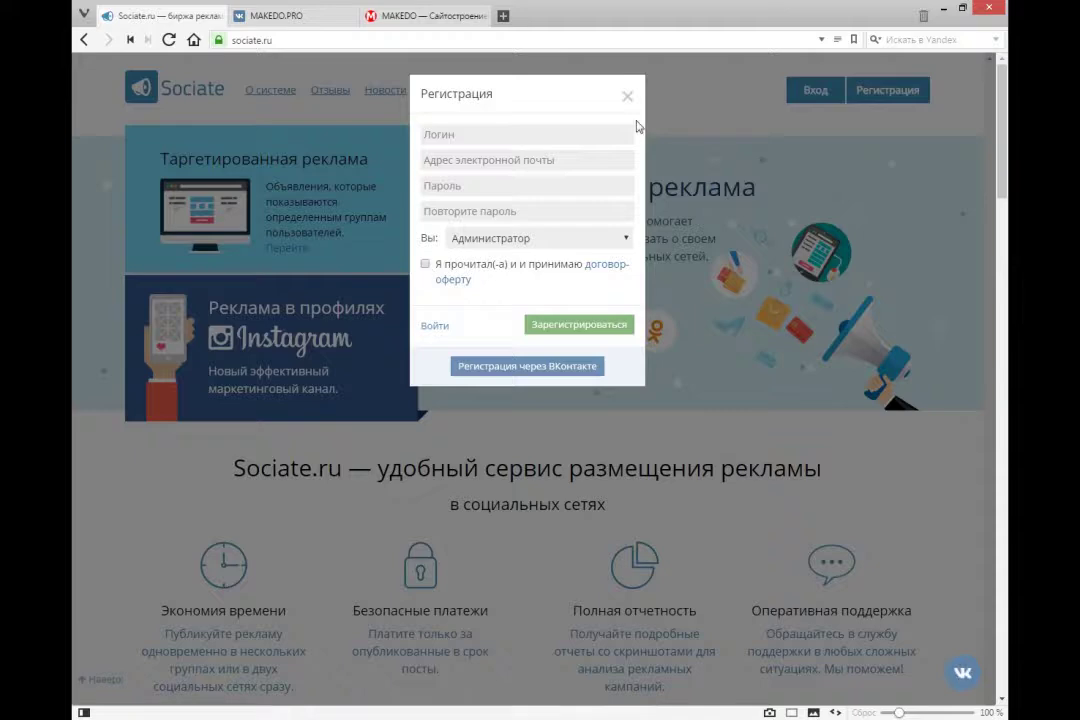
pyautogui.click(628, 97)
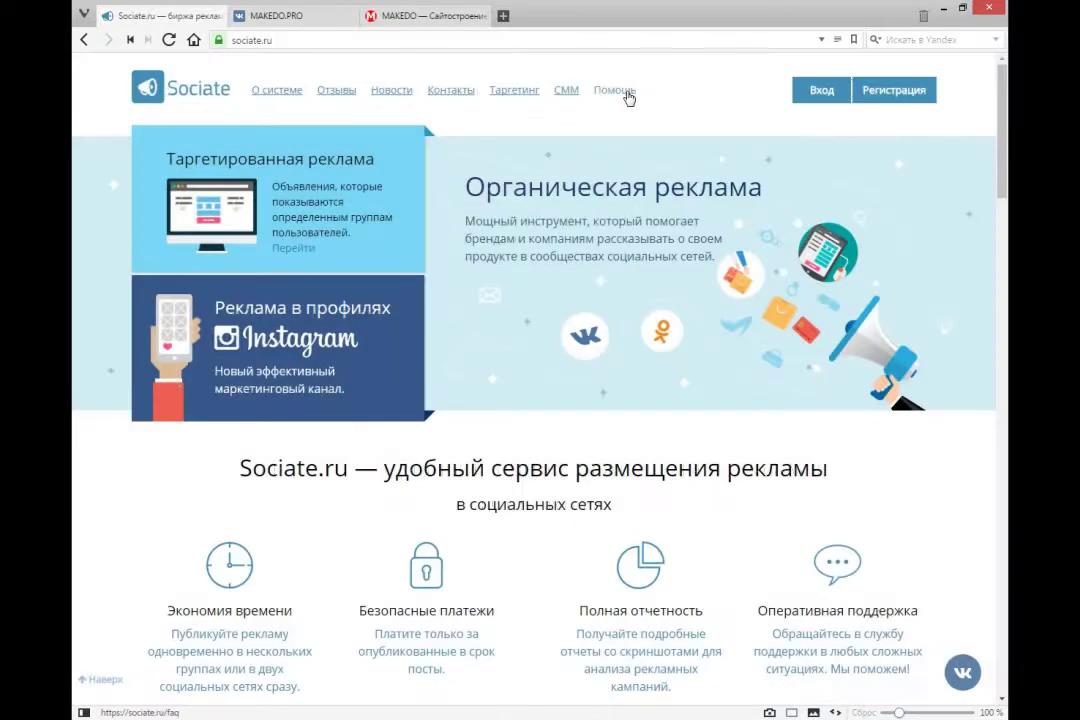
# Log in to Sociate through VKontakte and check which pages the Администратору section contains.
pyautogui.click(816, 94)
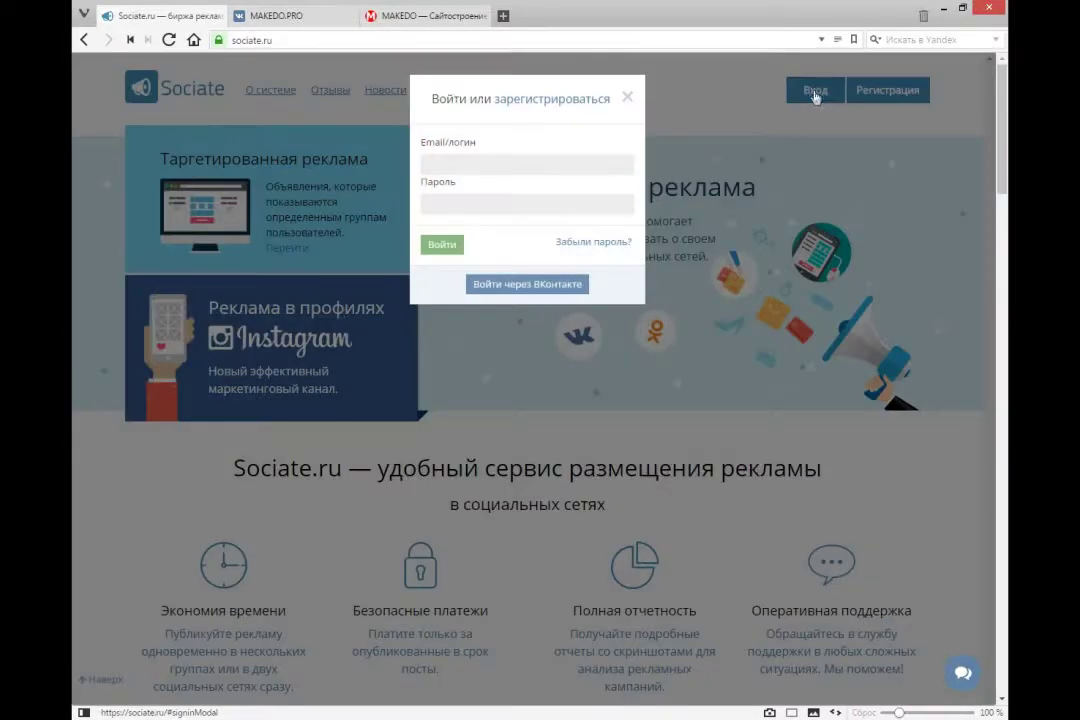
pyautogui.click(529, 287)
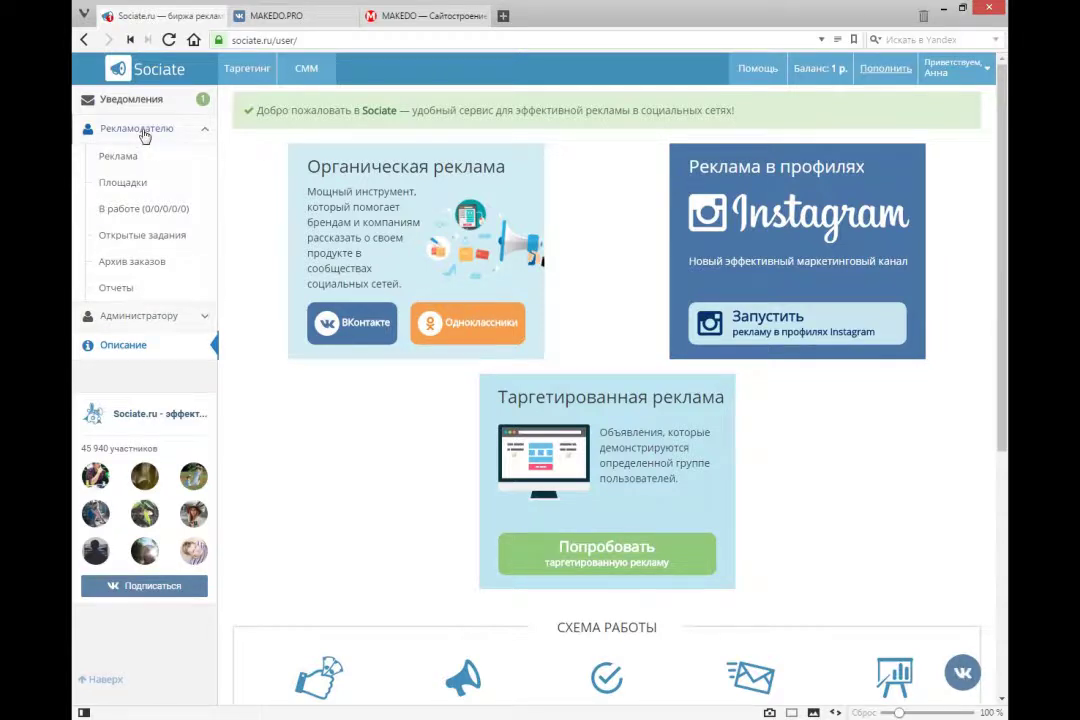
pyautogui.click(205, 318)
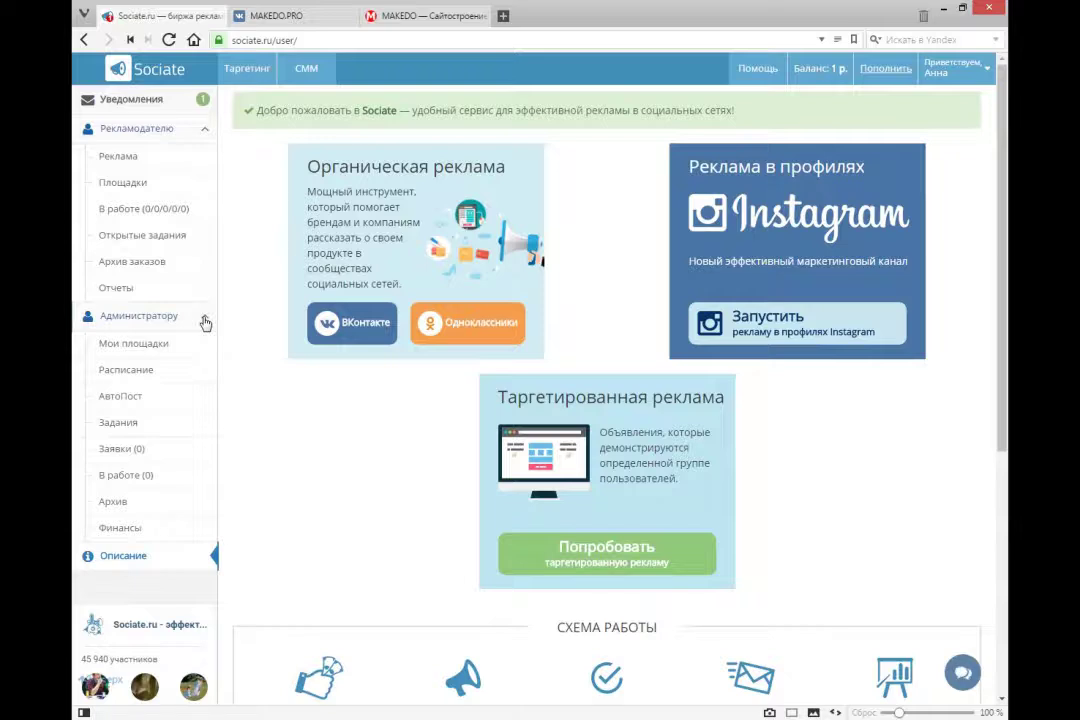
pyautogui.click(205, 322)
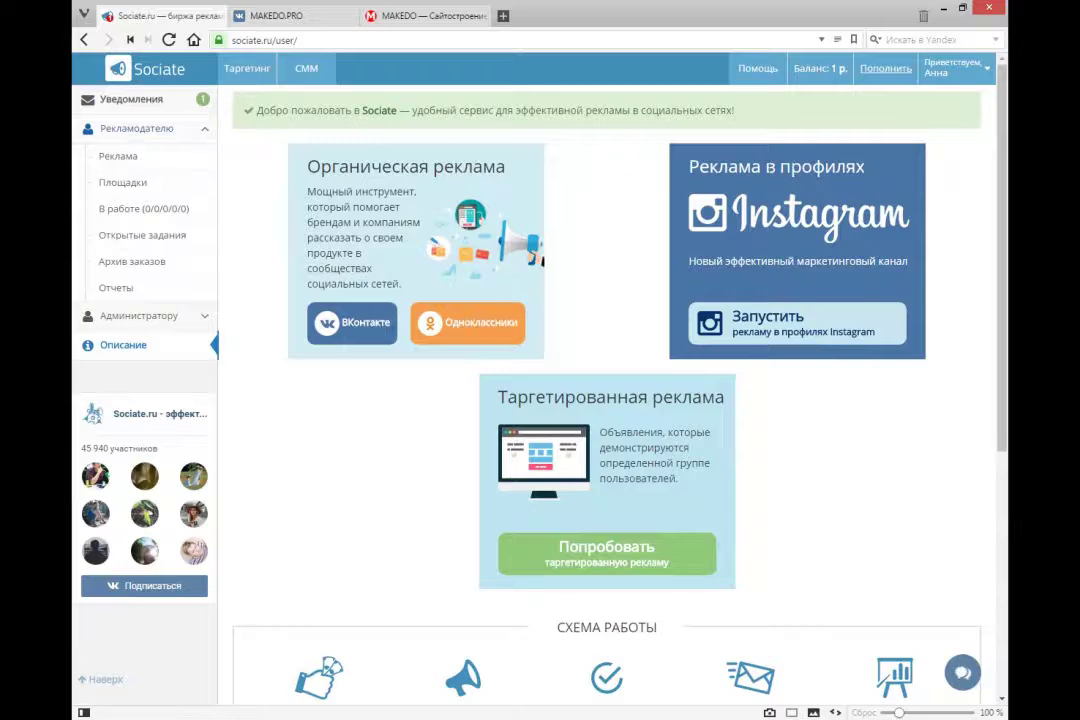
# Review the account top-up options for Webmoney, QIWI, Яндекс.Деньги, bank cards and legal entities, including the minimum invoice amount for cashless payment.
pyautogui.click(886, 68)
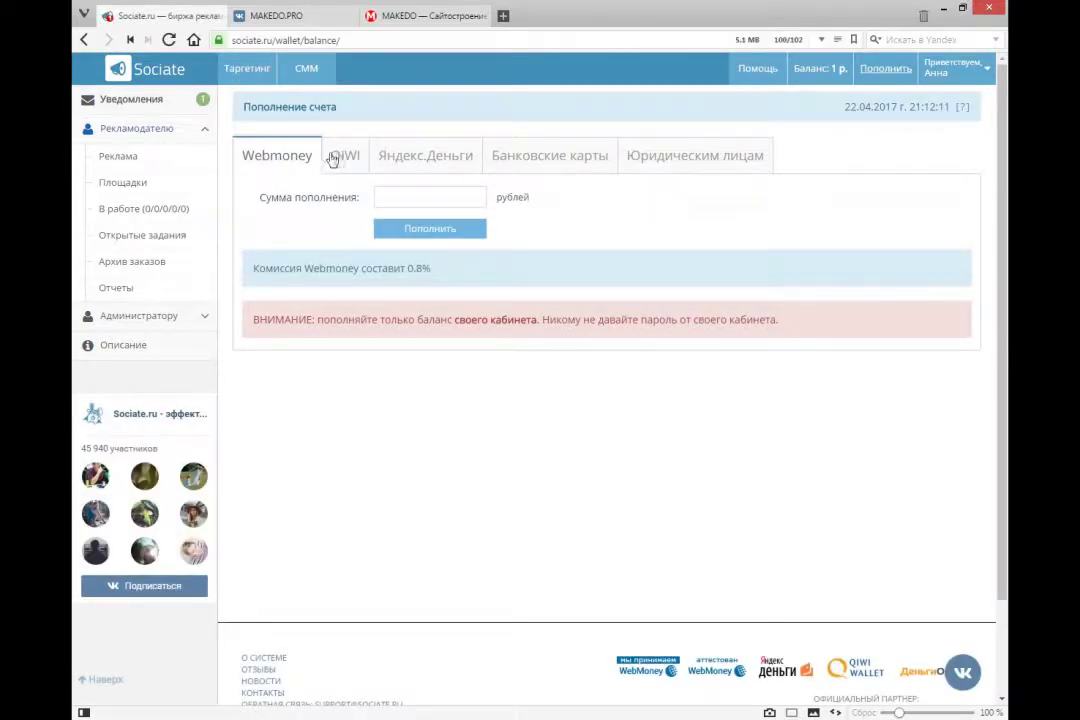
pyautogui.click(344, 158)
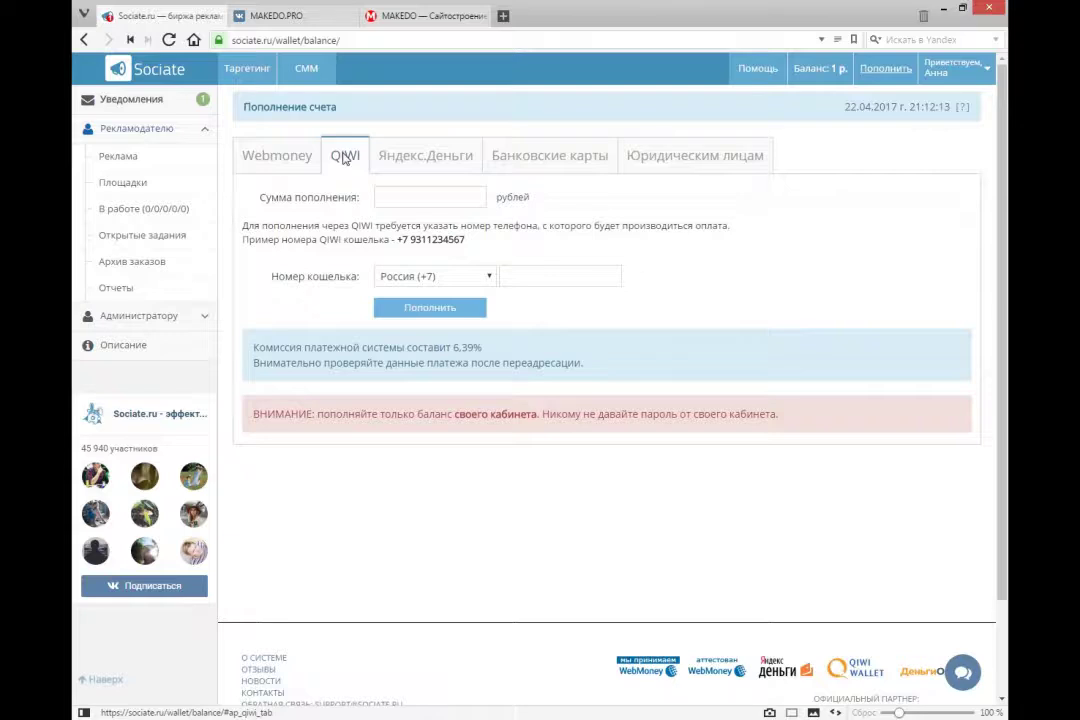
pyautogui.click(455, 161)
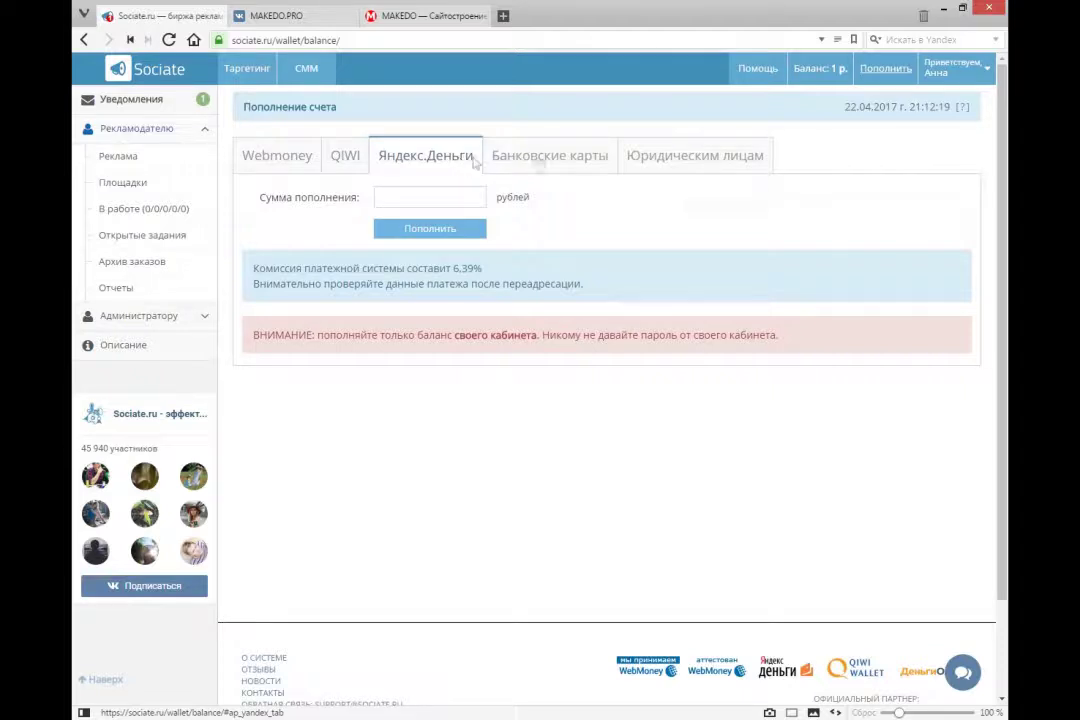
pyautogui.click(540, 165)
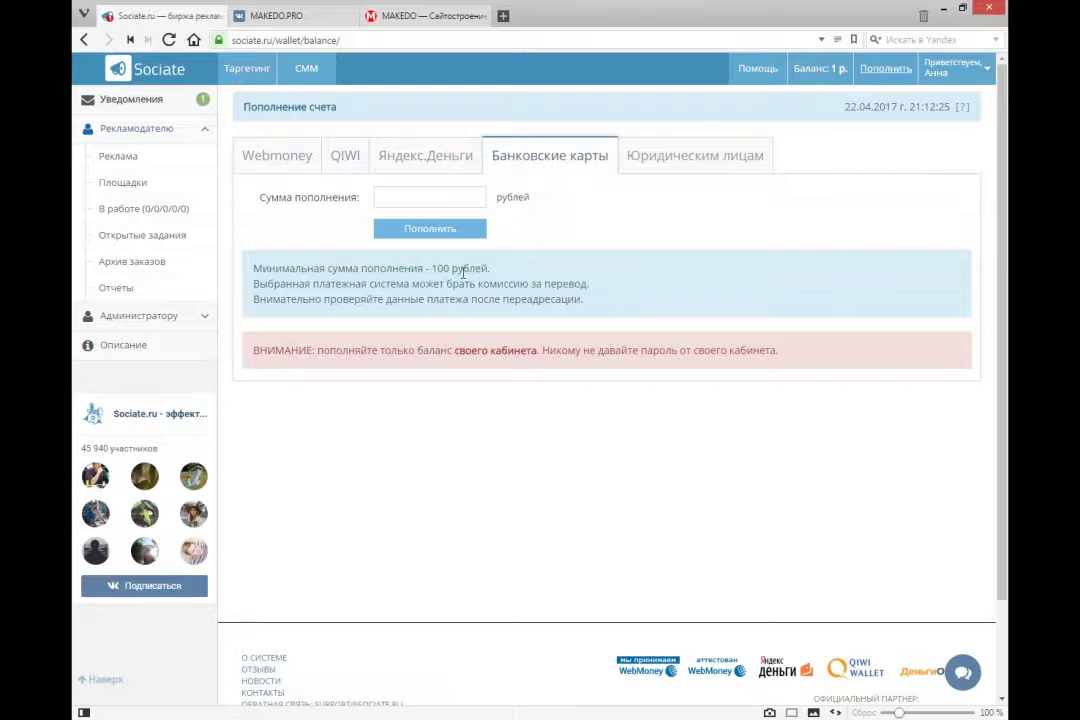
pyautogui.click(684, 160)
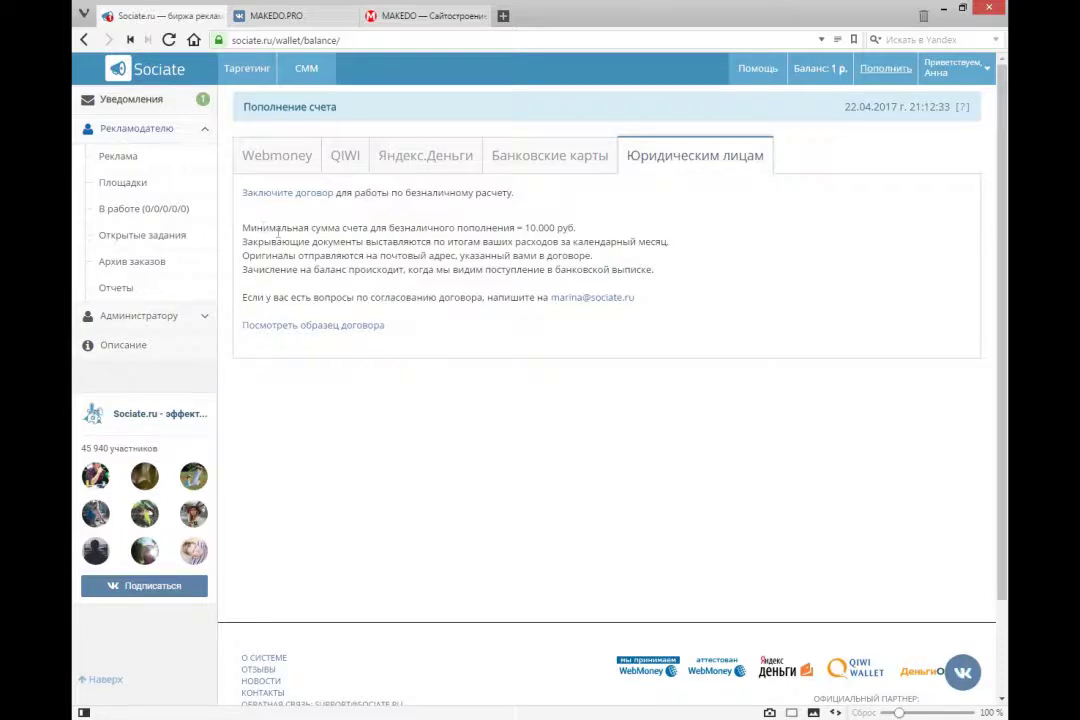
pyautogui.moveTo(243, 227); pyautogui.dragTo(579, 234)
pyautogui.click(580, 233)
pyautogui.click(290, 159)
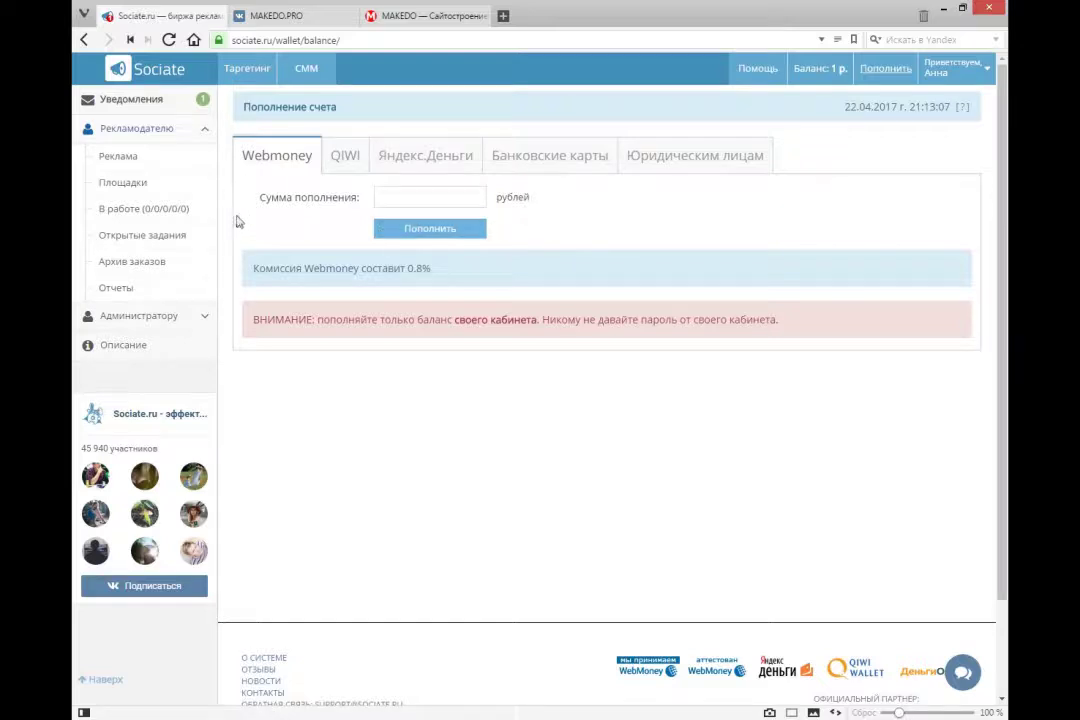
# Open the advertiser's Реклама page and examine the recent tasks with their content and placement statistics.
pyautogui.click(142, 157)
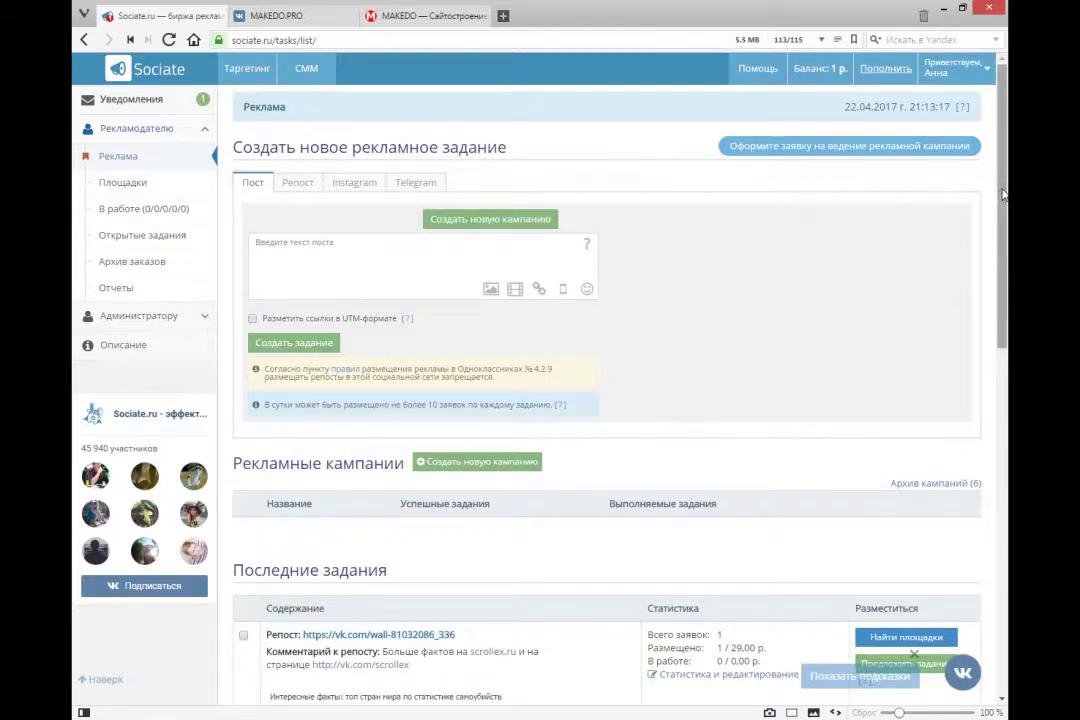
pyautogui.scroll(-1, 1004, 260)
pyautogui.scroll(-1, 1005, 260)
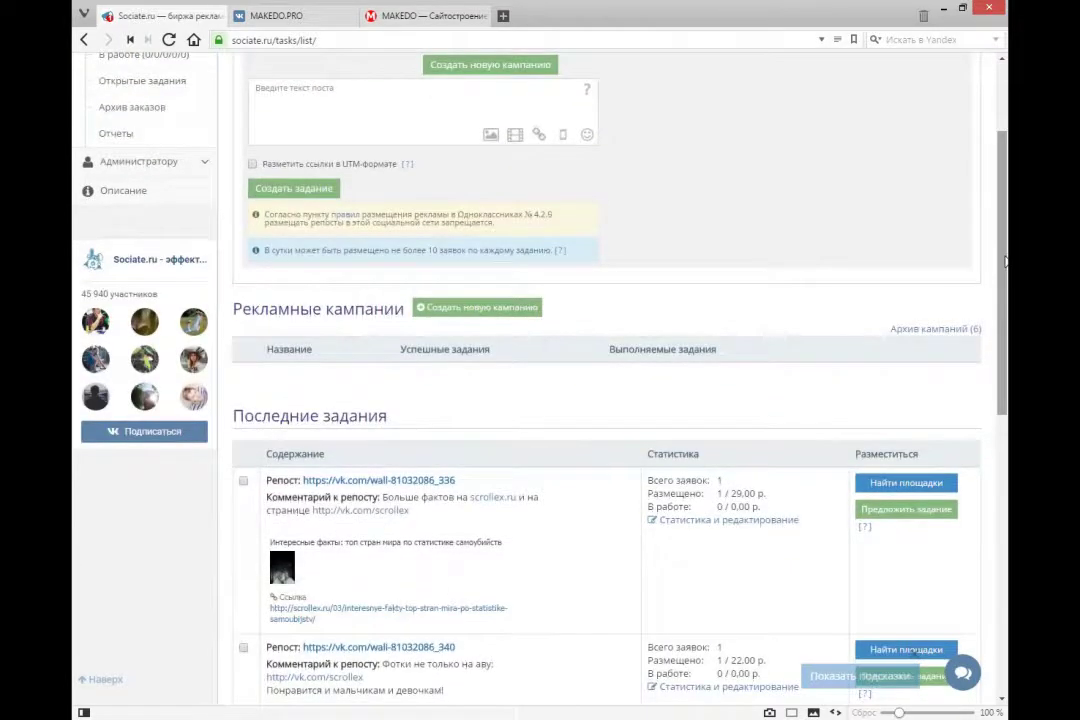
pyautogui.scroll(-2, 1005, 260)
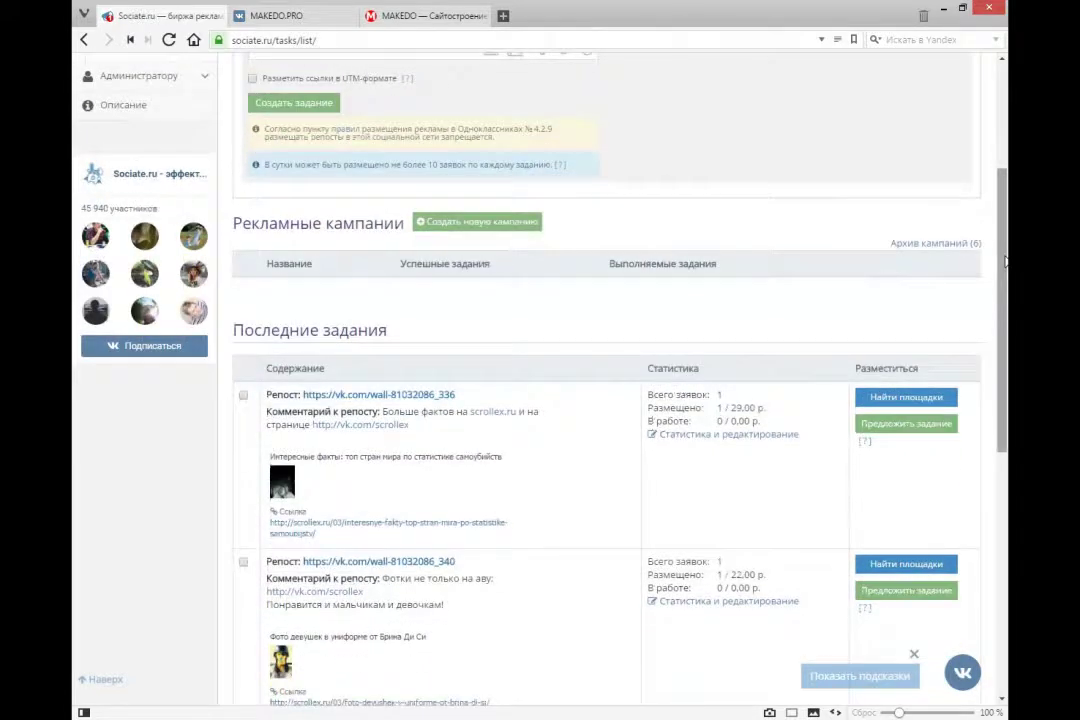
pyautogui.scroll(-2, 1005, 260)
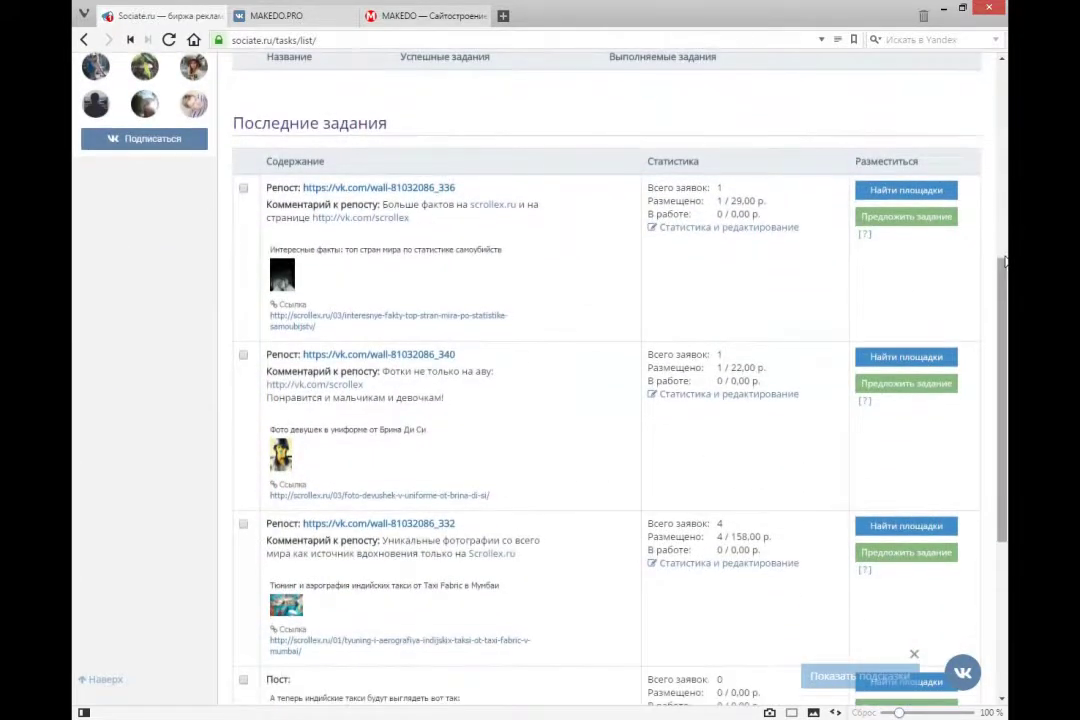
pyautogui.scroll(-1, 1005, 260)
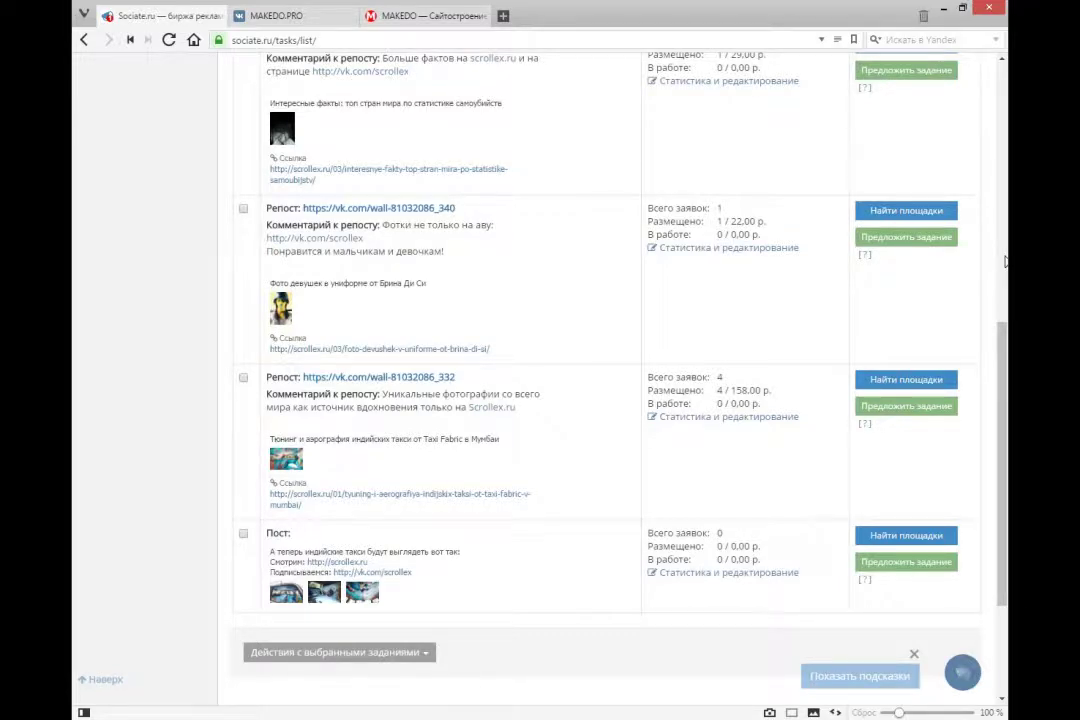
pyautogui.scroll(1, 1005, 260)
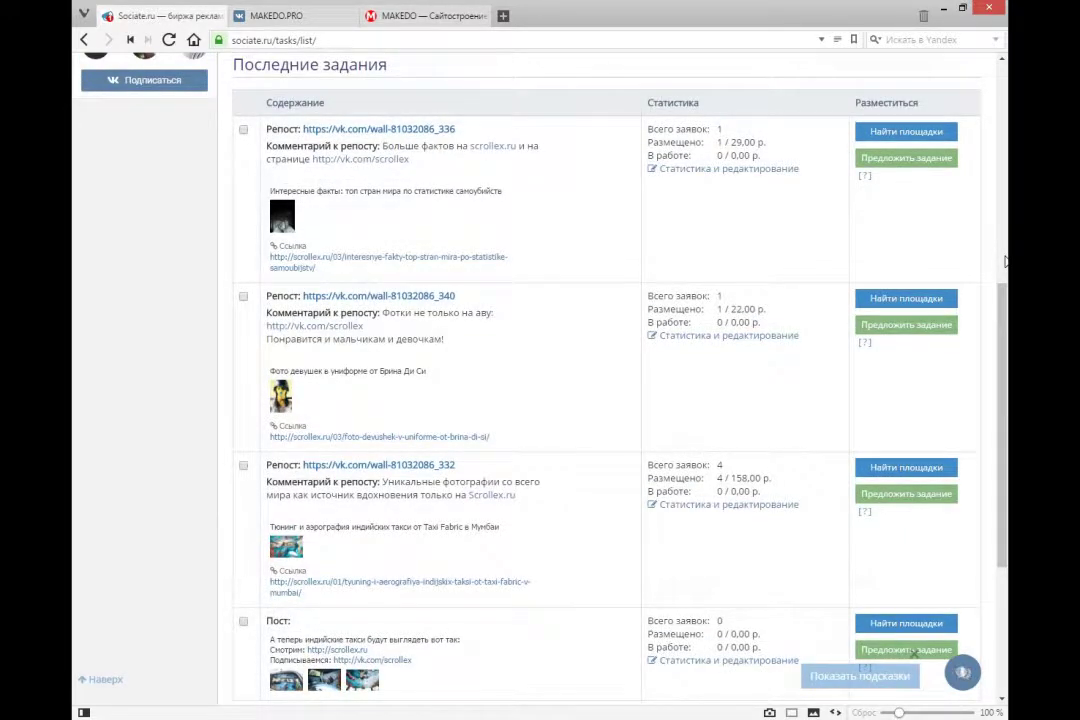
pyautogui.scroll(-1, 1005, 260)
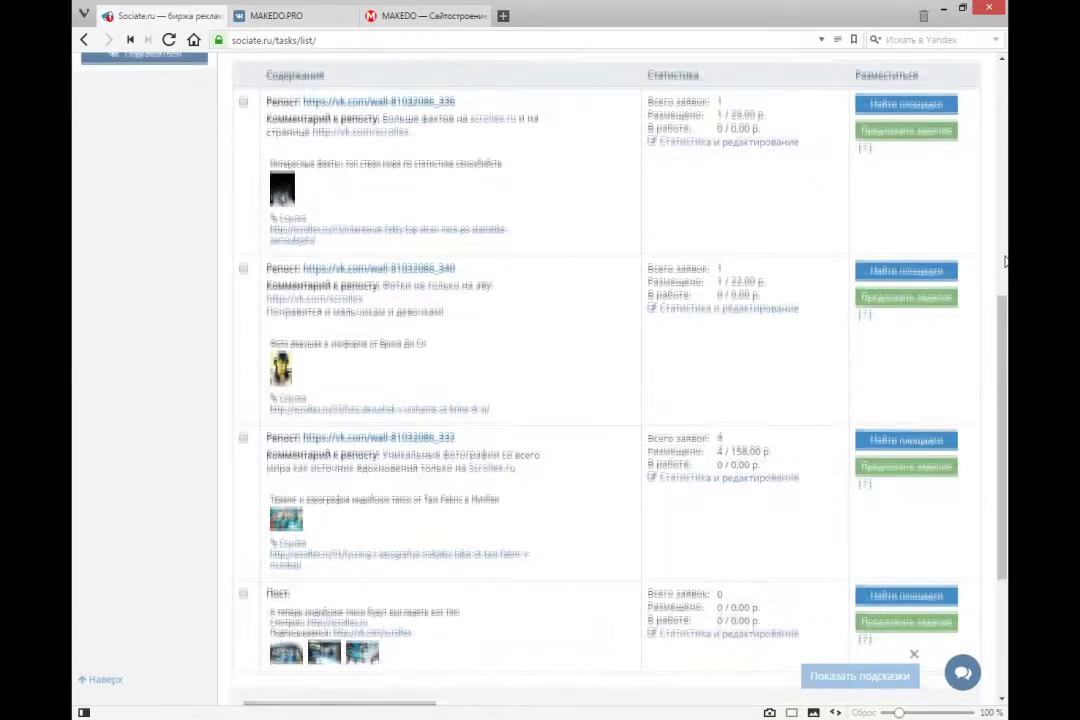
pyautogui.scroll(1, 1005, 260)
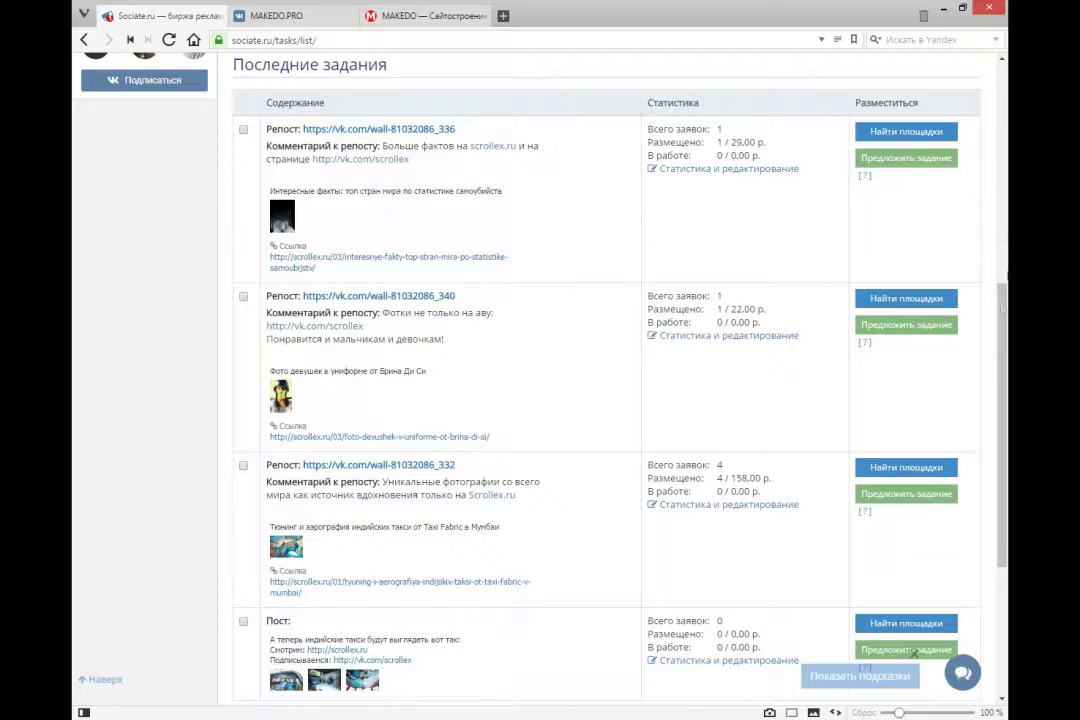
pyautogui.scroll(2, 644, 231)
pyautogui.scroll(4, 640, 300)
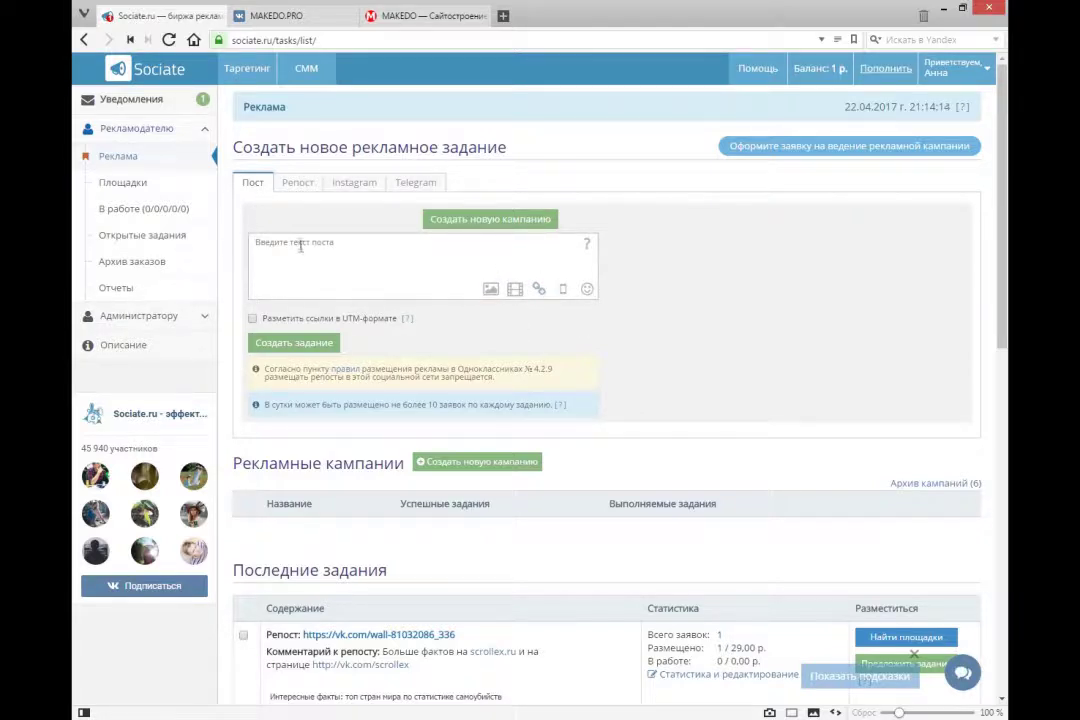
# View the image upload dialog and the emoji choices available for a new Пост task, adding nothing.
pyautogui.click(491, 290)
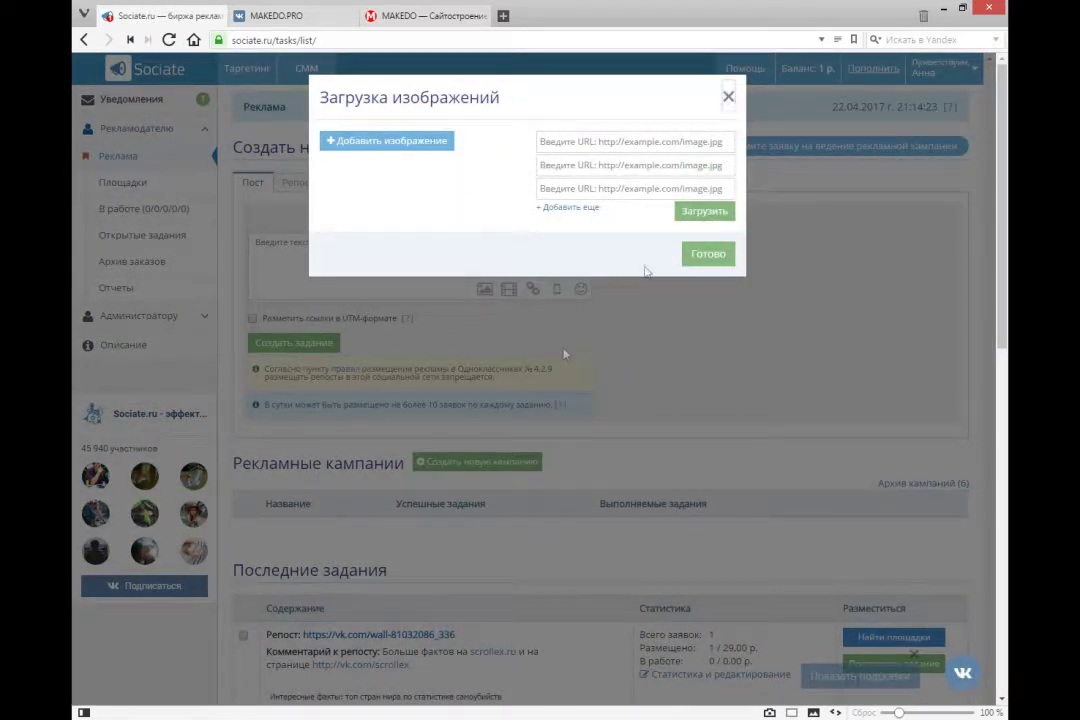
pyautogui.click(478, 296)
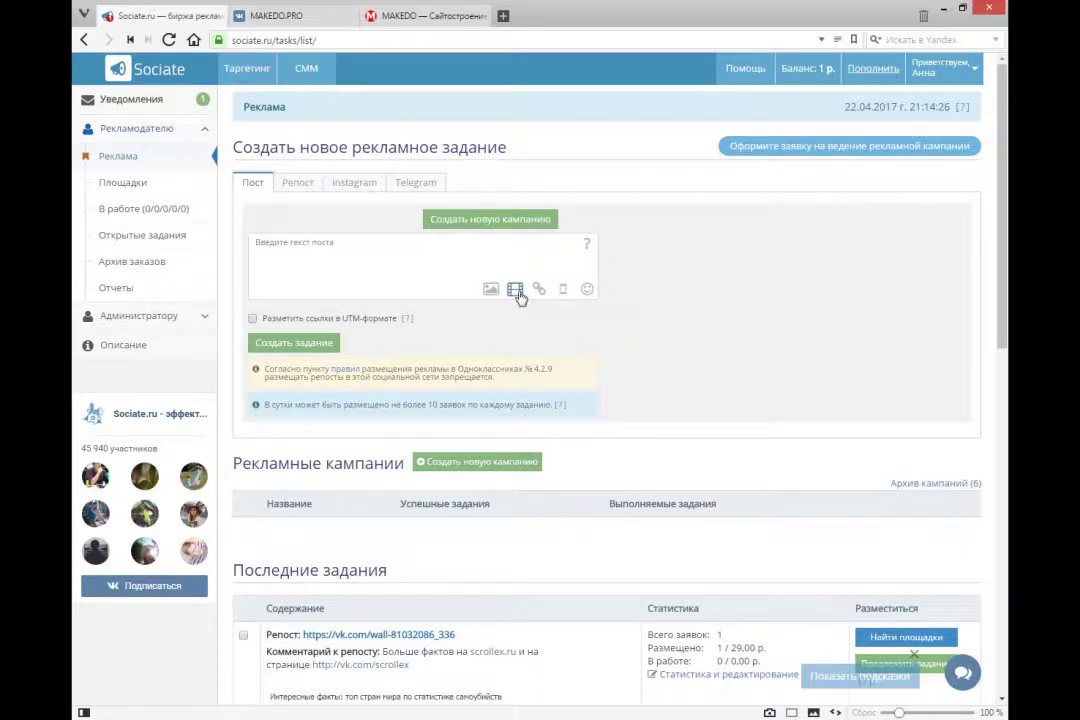
pyautogui.click(588, 289)
pyautogui.moveTo(587, 290)
# Compare the Репост, Instagram and Telegram task forms, leaving the Репост form open for the new task.
pyautogui.click(289, 186)
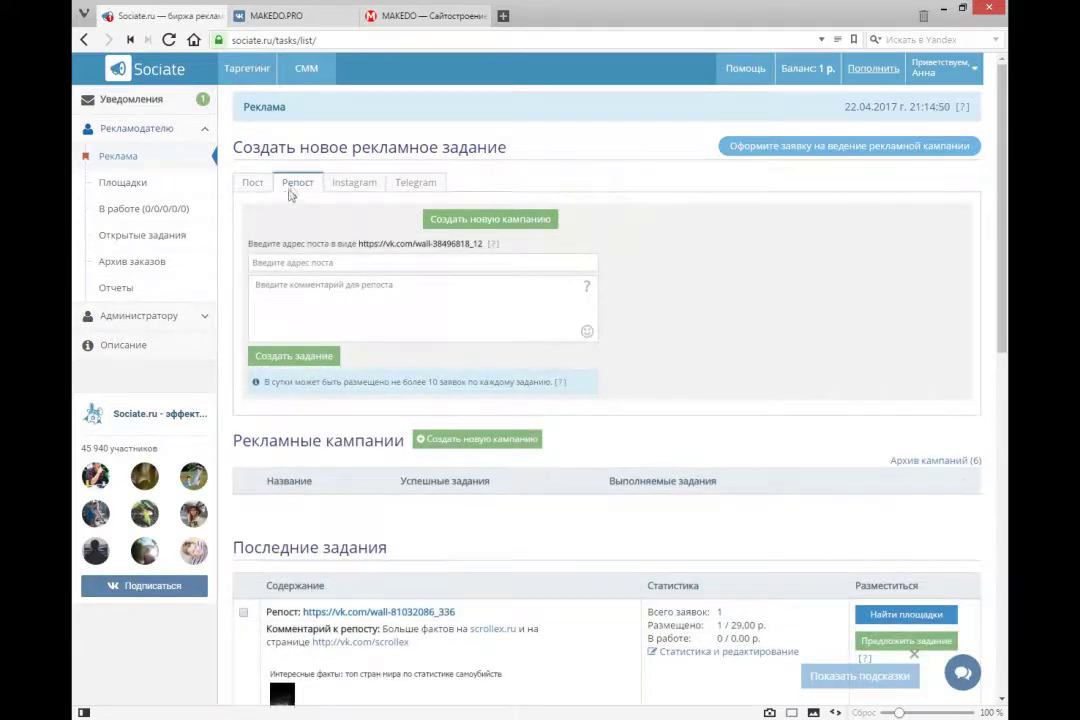
pyautogui.click(352, 187)
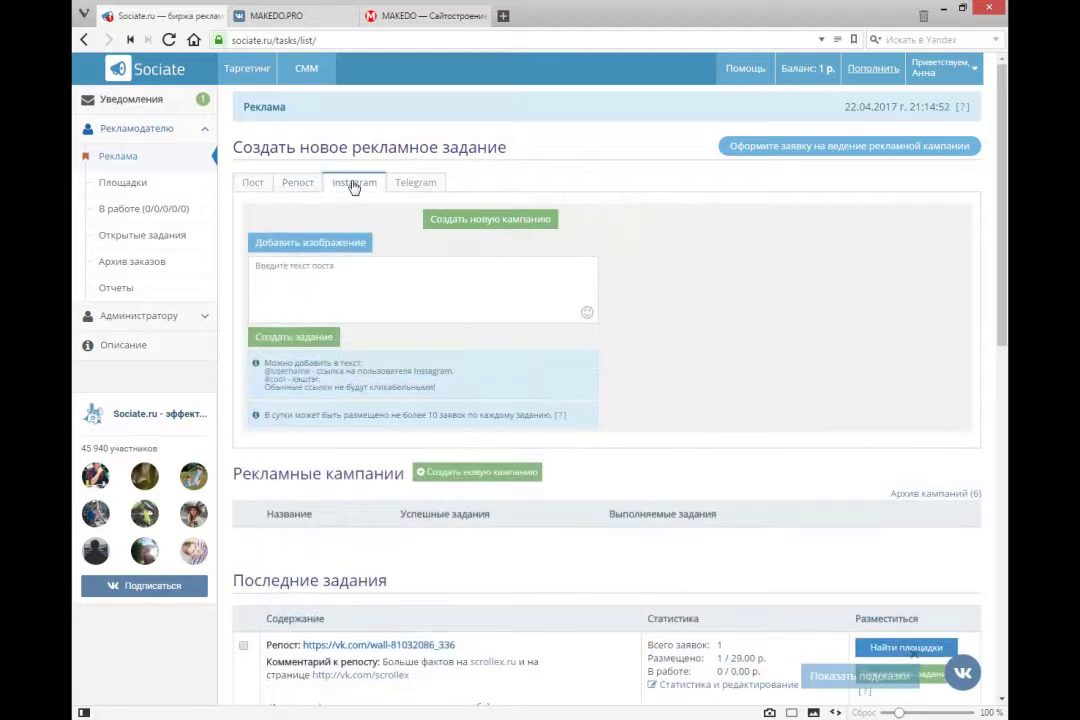
pyautogui.click(420, 186)
pyautogui.click(296, 184)
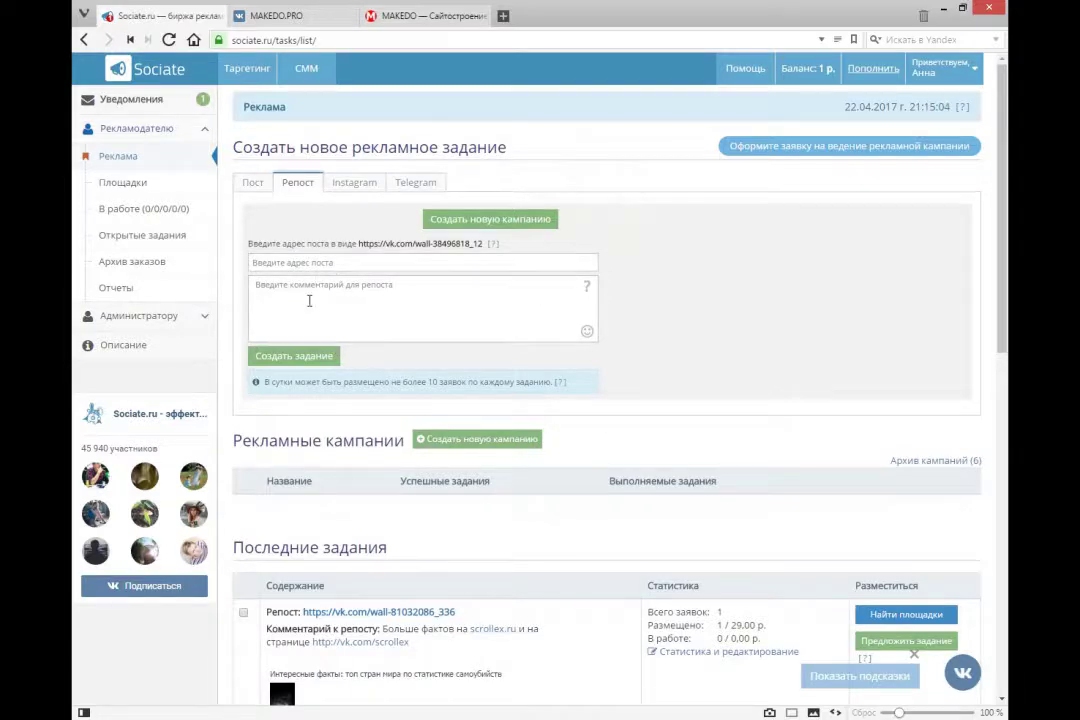
pyautogui.click(240, 15)
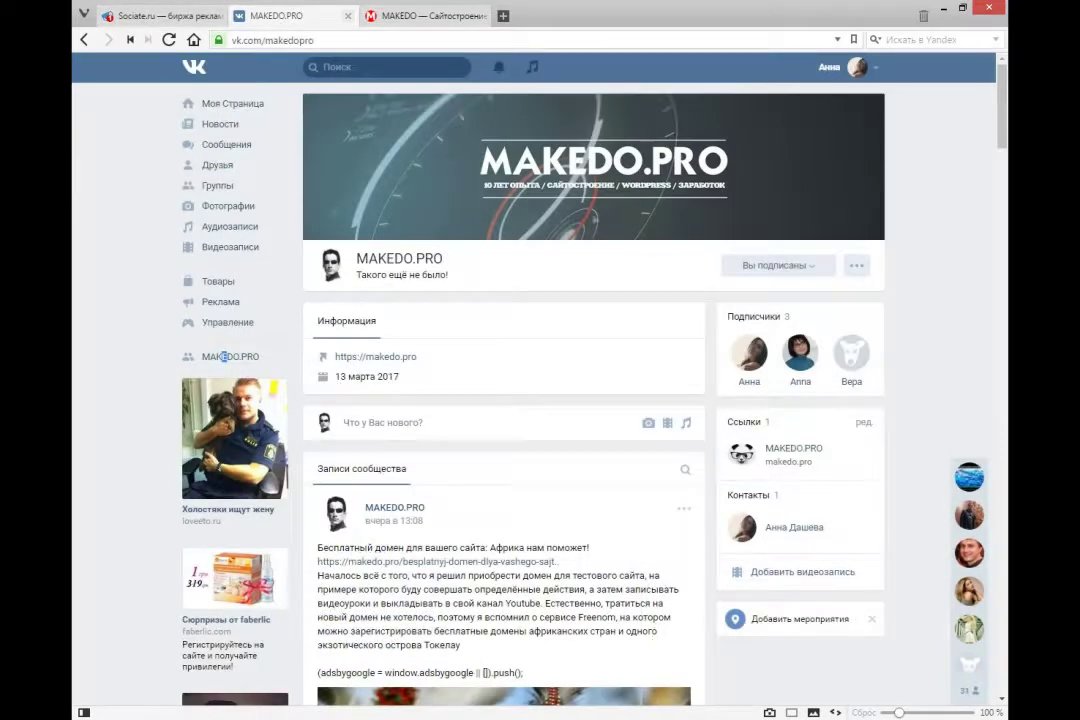
pyautogui.moveTo(1003, 114); pyautogui.dragTo(1004, 190)
pyautogui.scroll(3, 1004, 190)
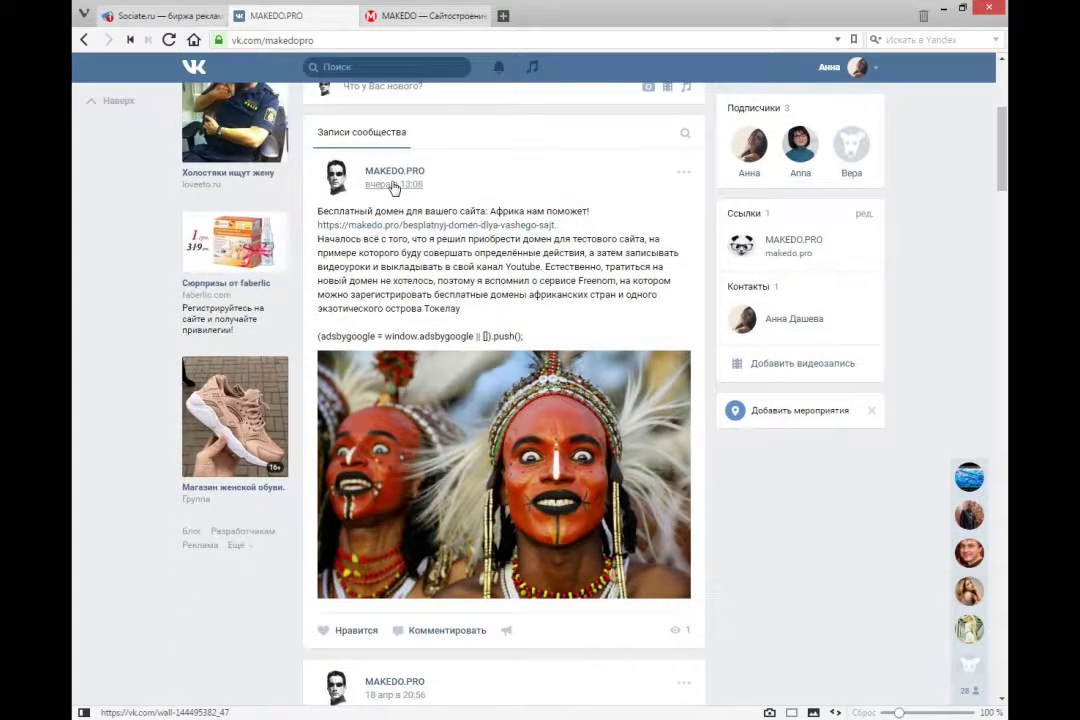
pyautogui.rightClick(393, 187)
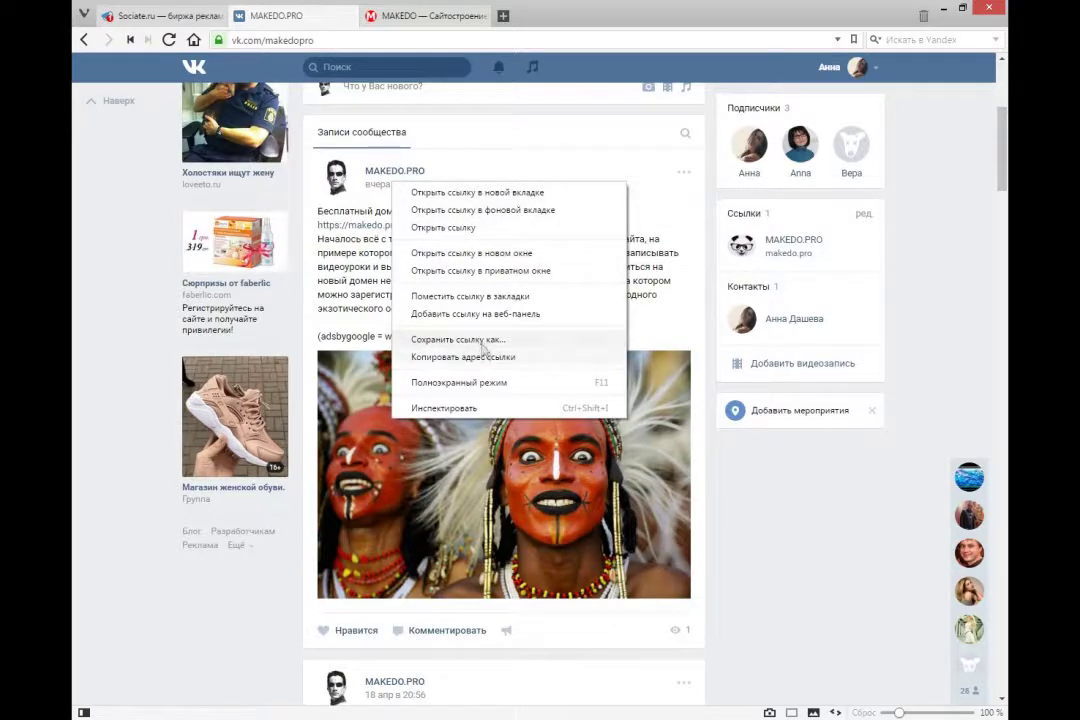
pyautogui.click(485, 356)
pyautogui.click(160, 16)
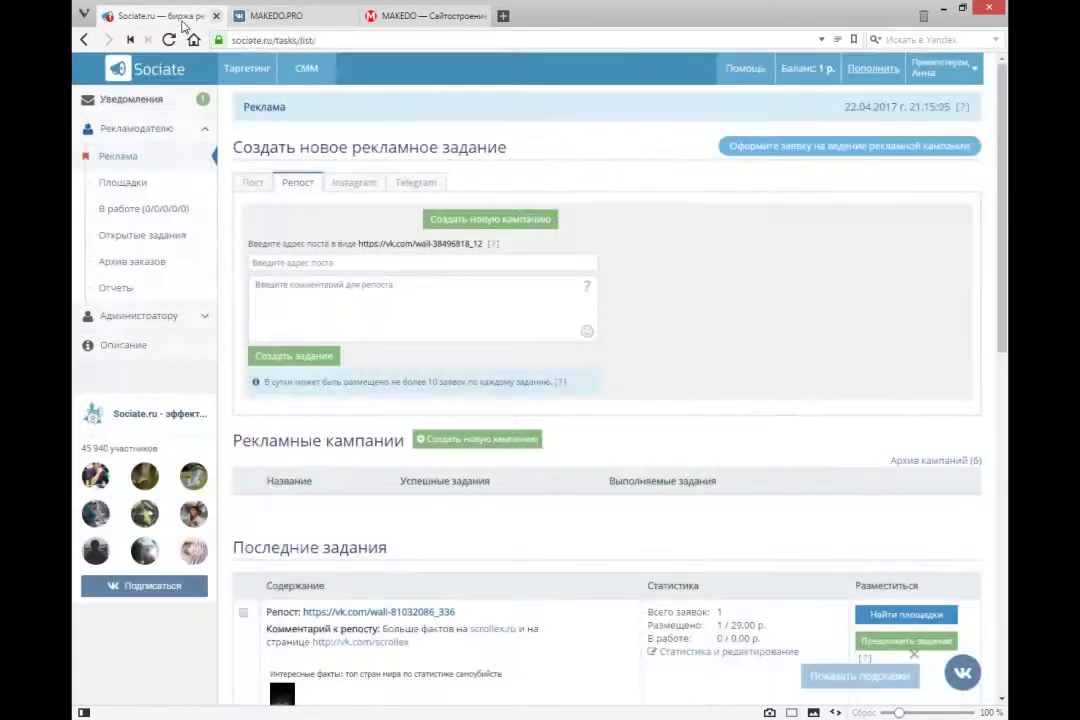
pyautogui.click(342, 264)
pyautogui.rightClick(342, 264)
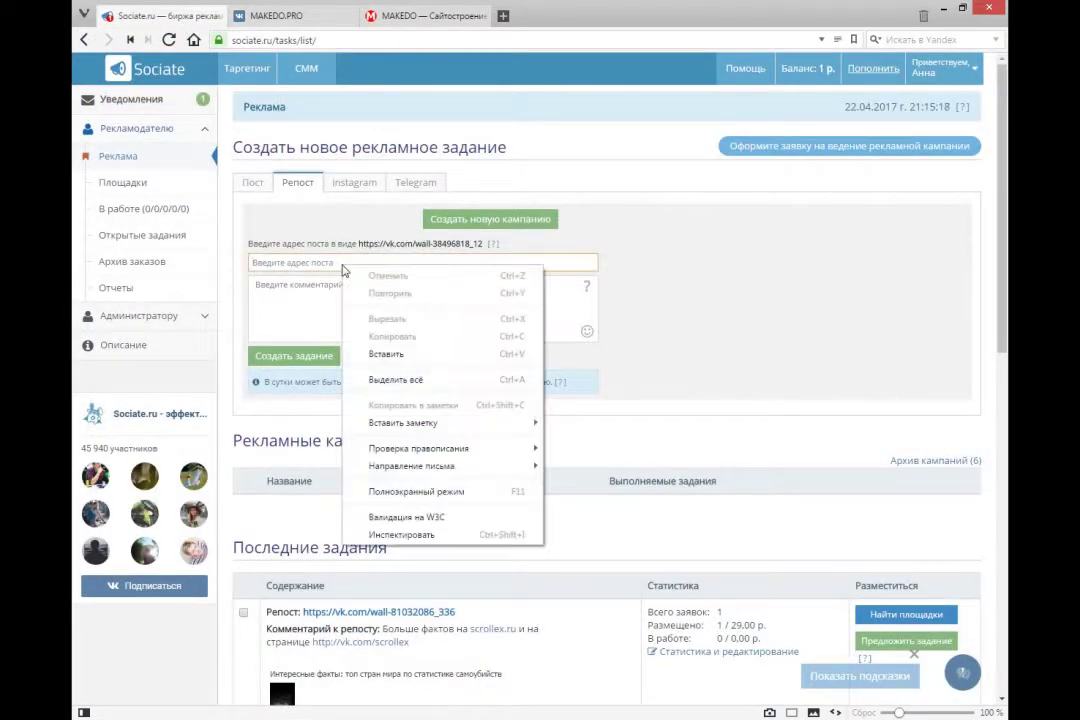
pyautogui.click(401, 357)
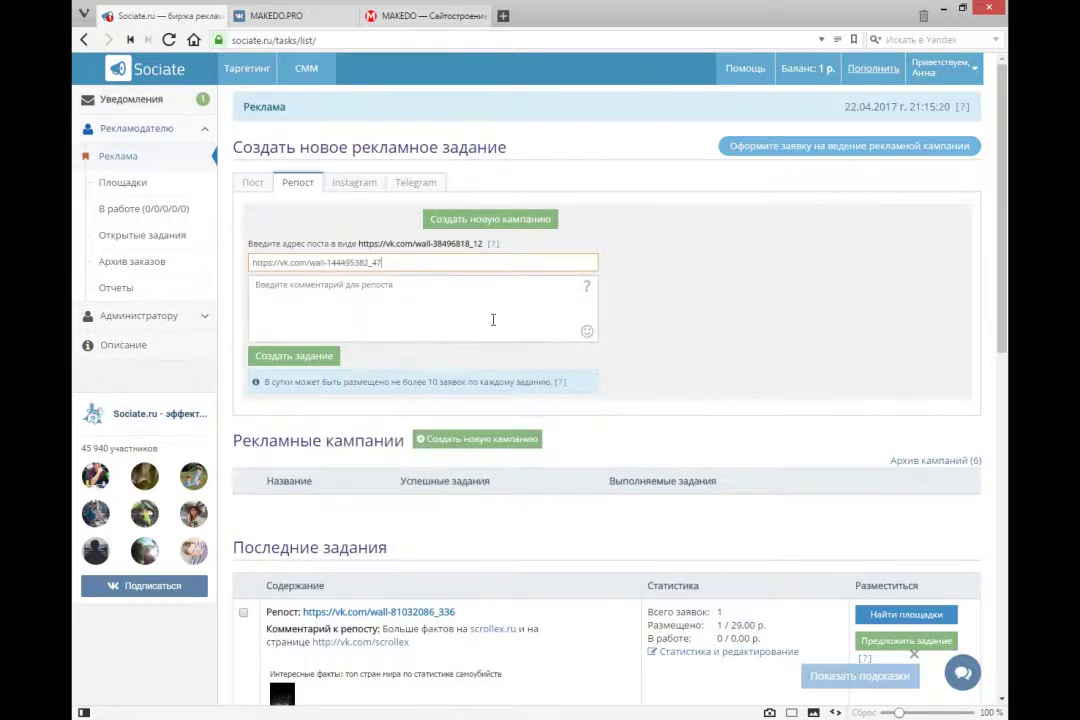
# Write "Весёлые истории в журнале Ералаш" as the comment for the repost.
pyautogui.click(445, 297)
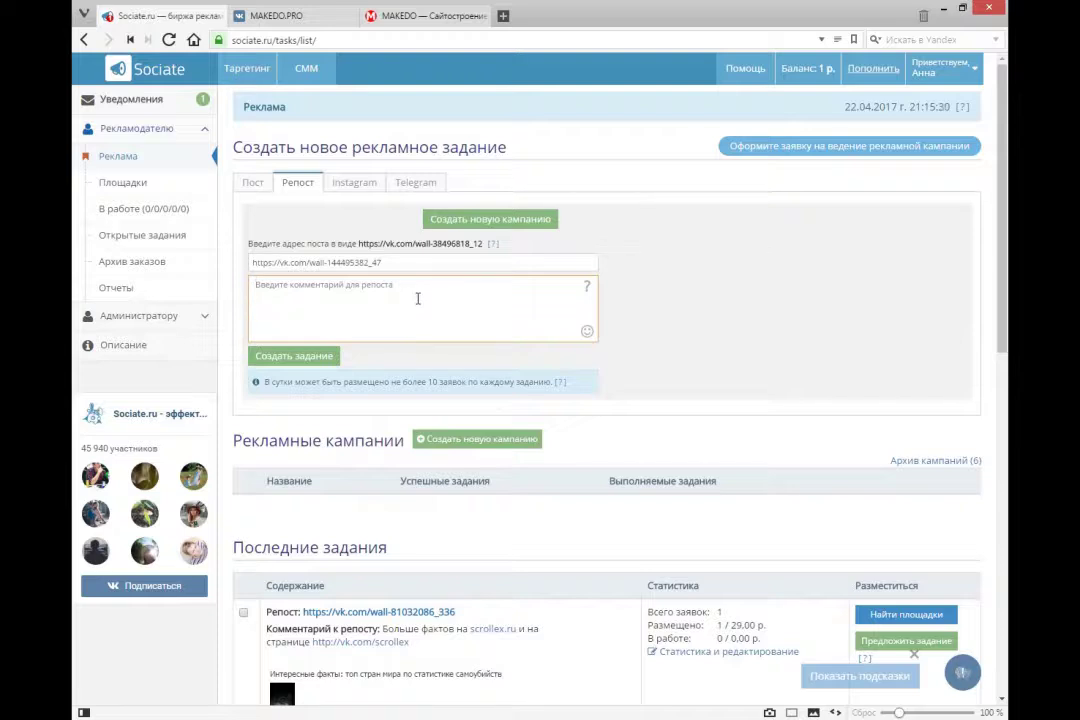
pyautogui.write('Ве')
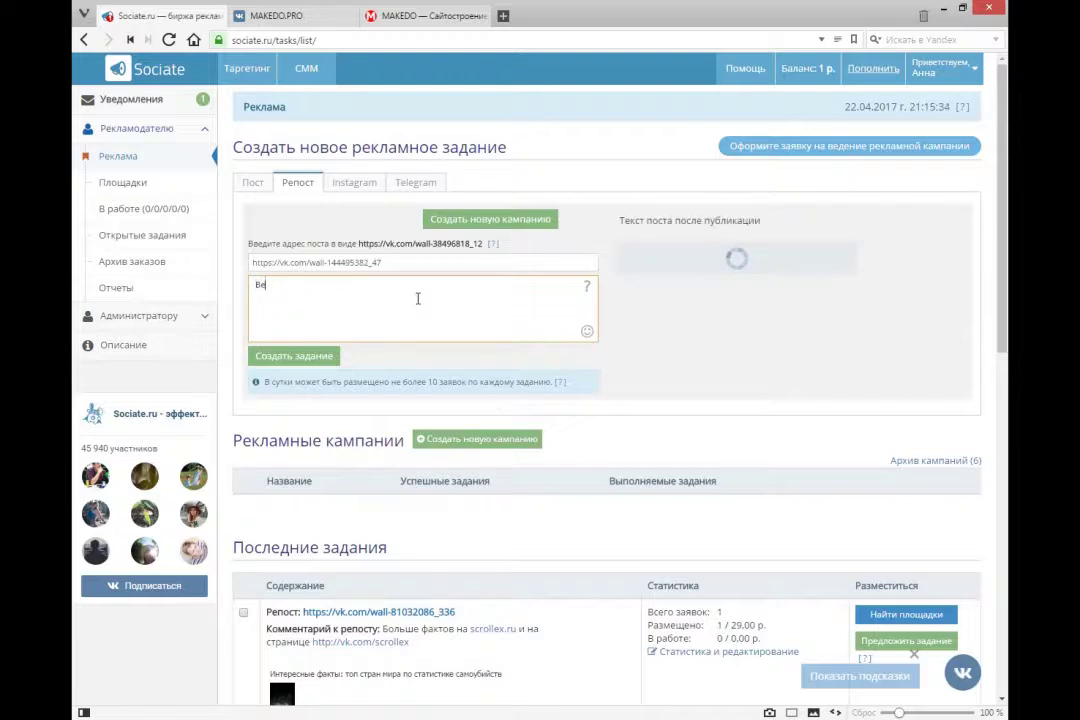
pyautogui.write('сёлый')
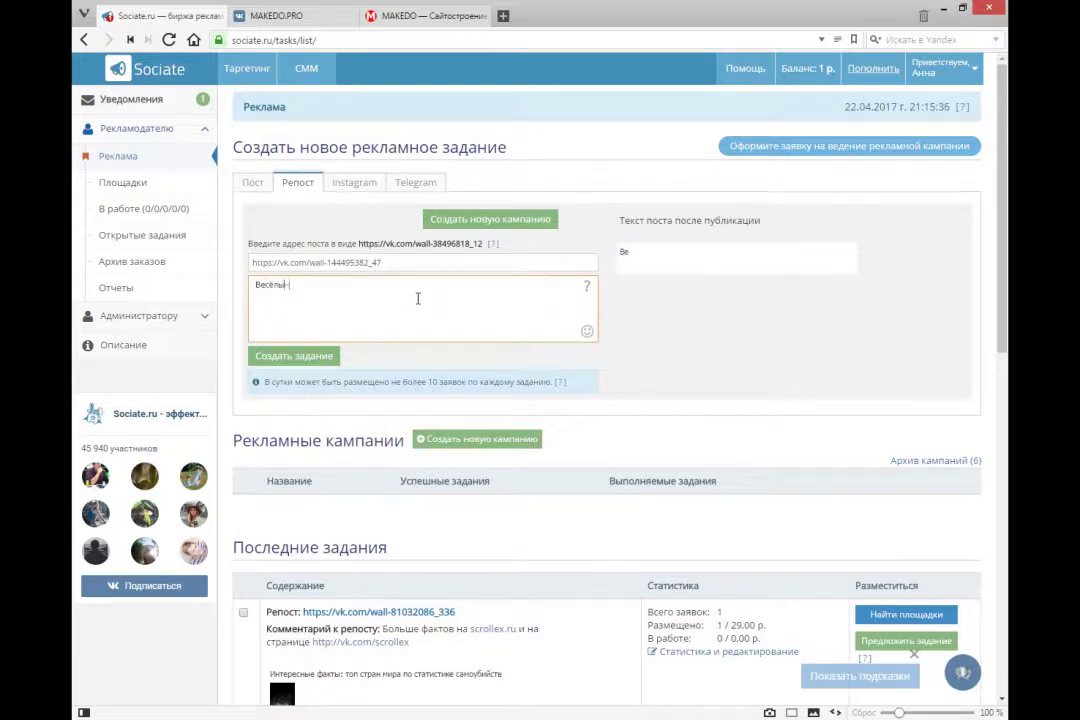
pyautogui.press('BackSpace')
pyautogui.write('е')
pyautogui.write(' и')
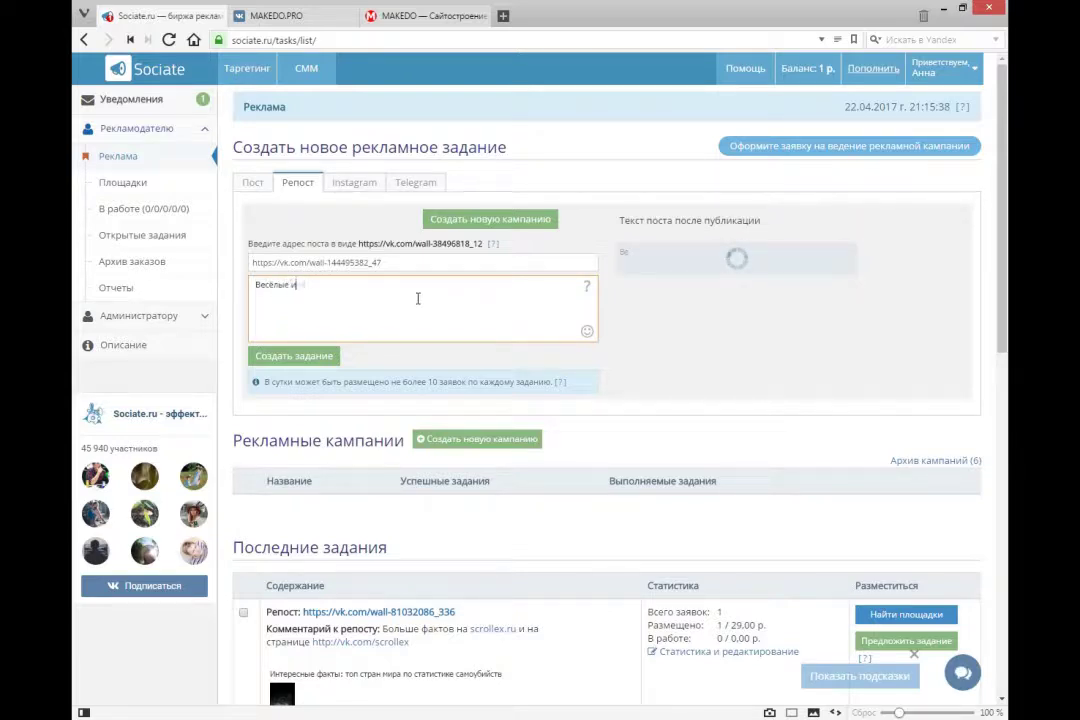
pyautogui.write('стории в журна')
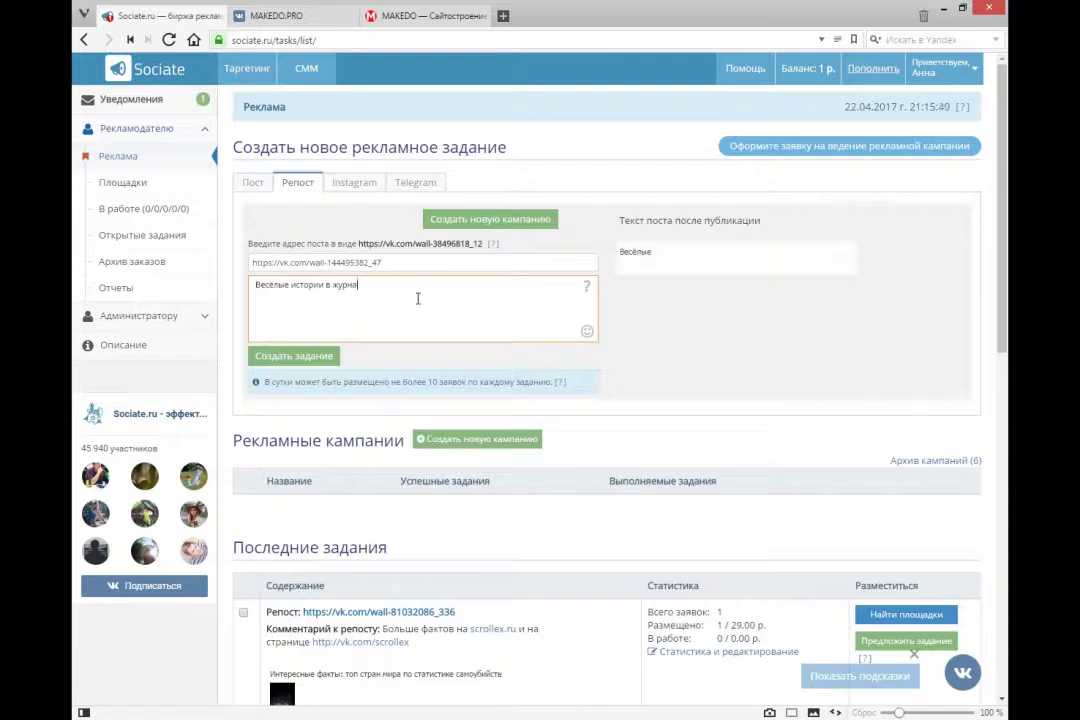
pyautogui.write('ле Ералаш')
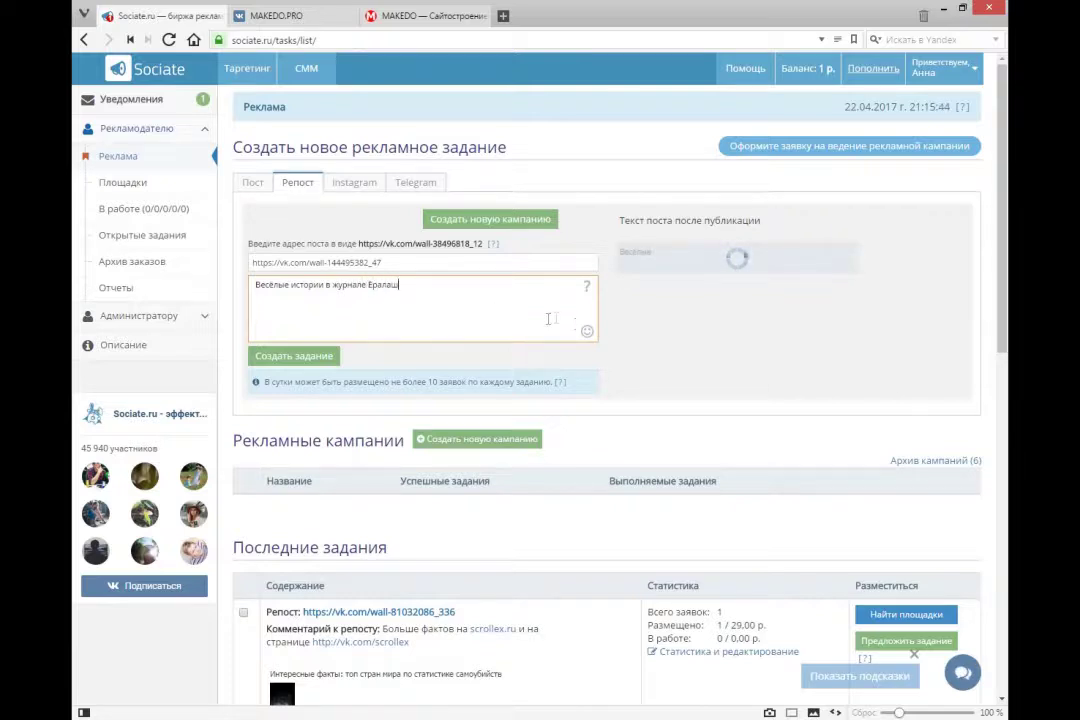
# Add the three smiley emoji &#128524;, &#128522; and &#9786; to the end of the repost comment.
pyautogui.click(587, 331)
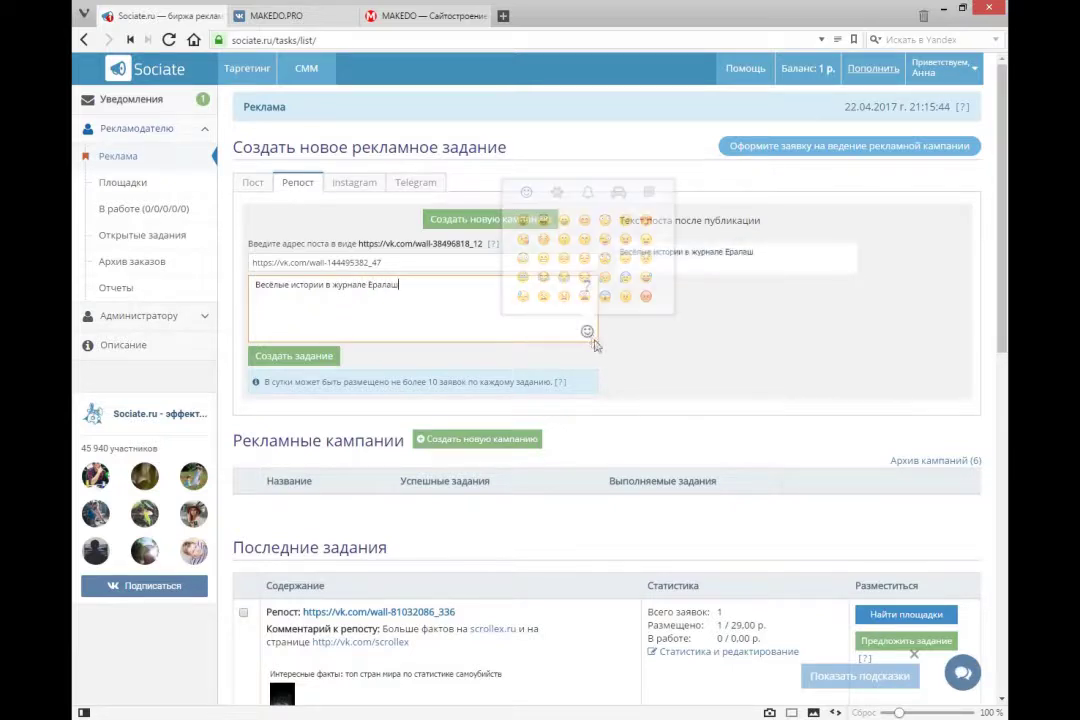
pyautogui.click(584, 276)
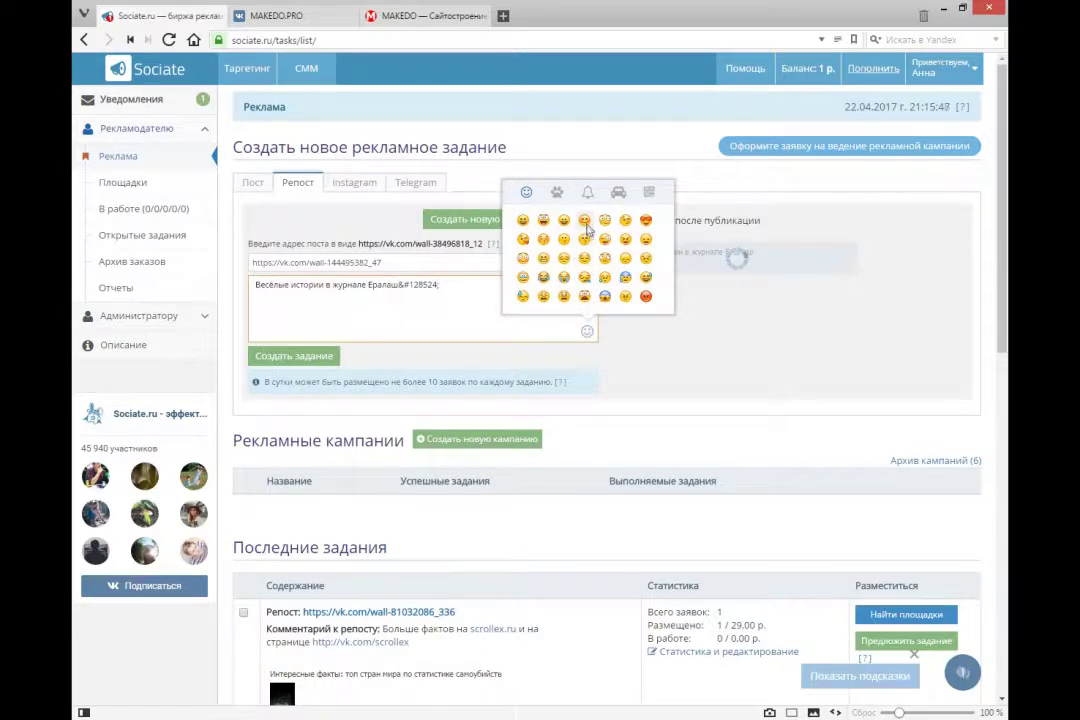
pyautogui.click(624, 221)
pyautogui.click(543, 277)
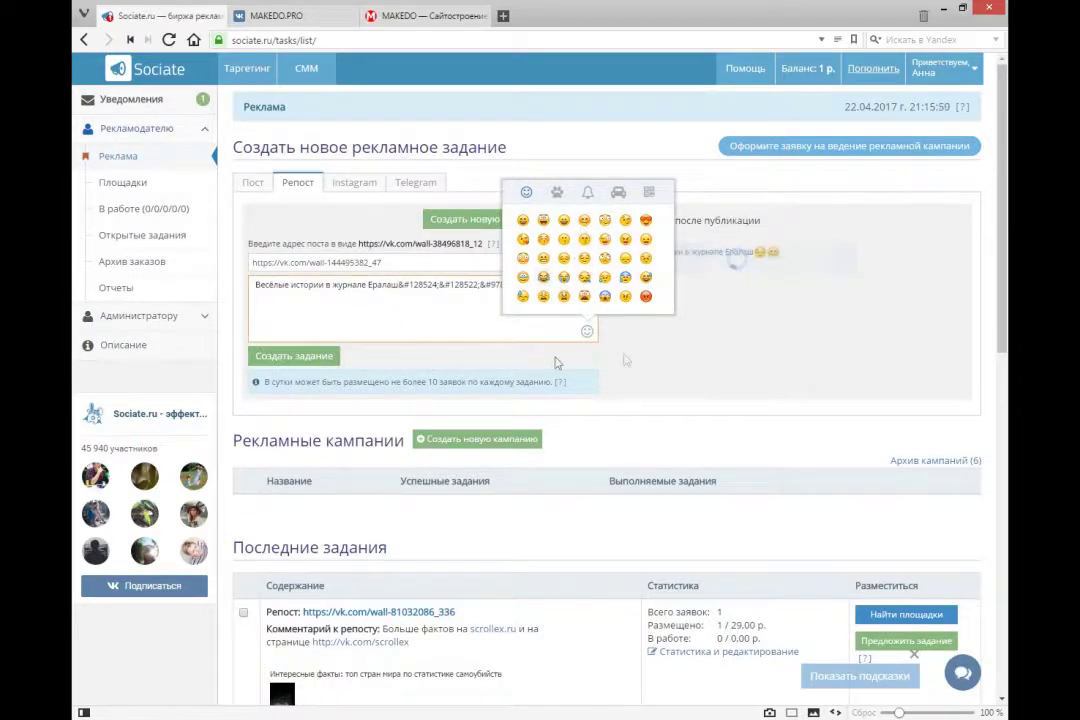
pyautogui.click(642, 348)
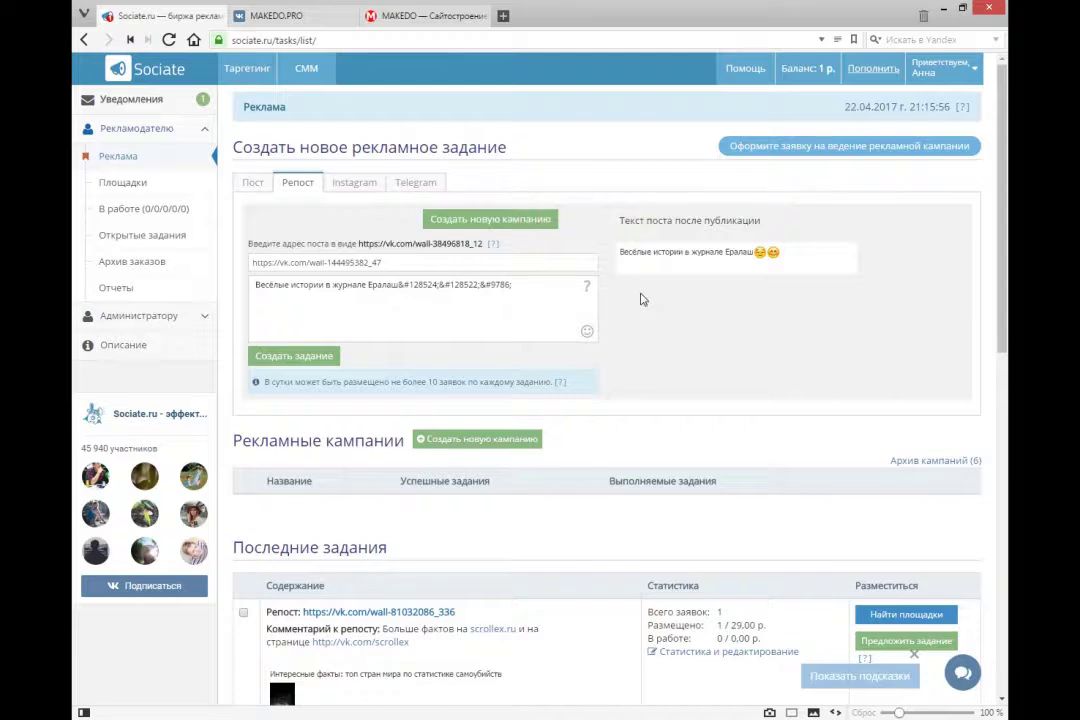
# Create an advertising campaign for the task named "Тестовая рекламная компания", described as "Я показываю ребятам, как работает Sociate.ru".
pyautogui.click(326, 362)
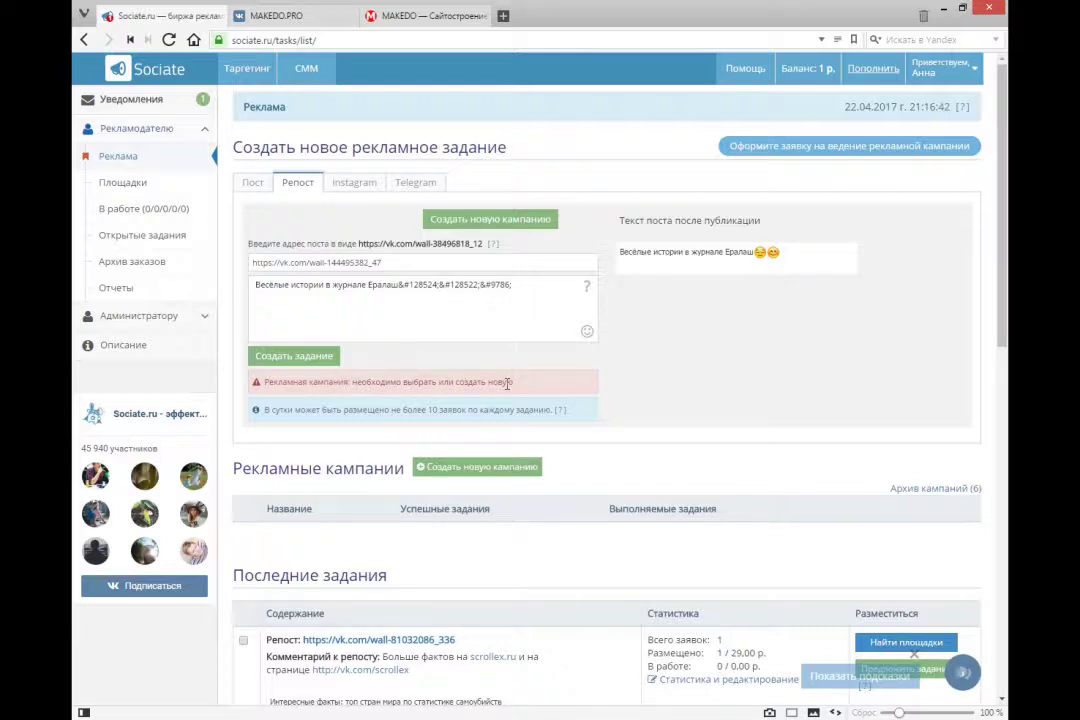
pyautogui.click(480, 221)
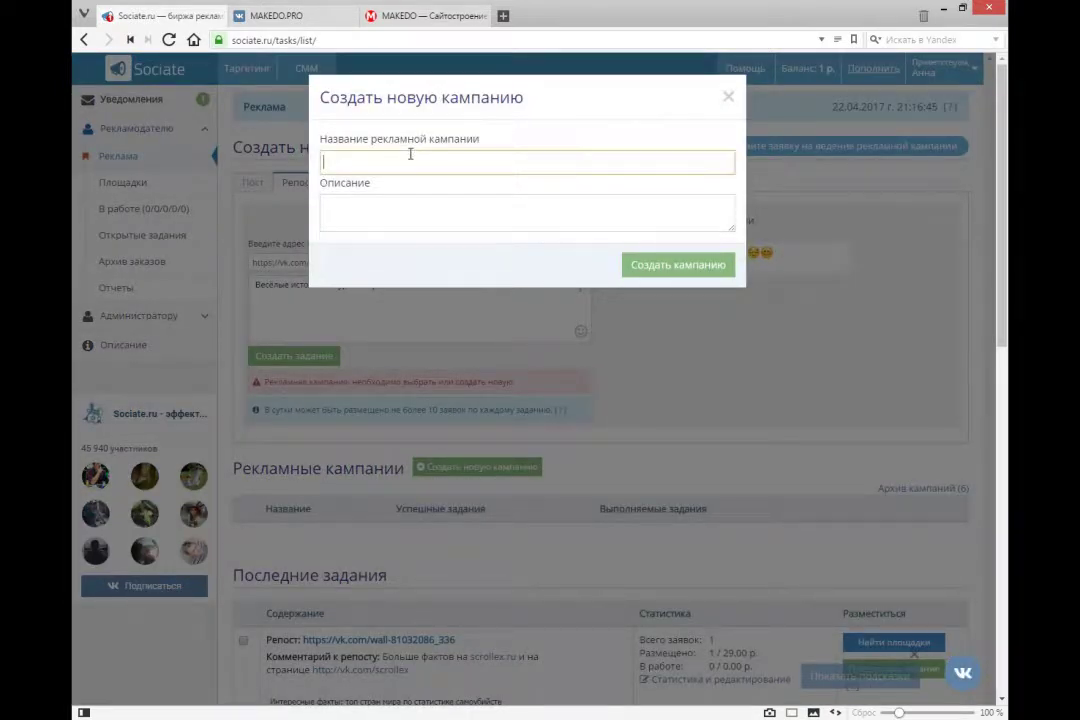
pyautogui.write('Тестовая рекл')
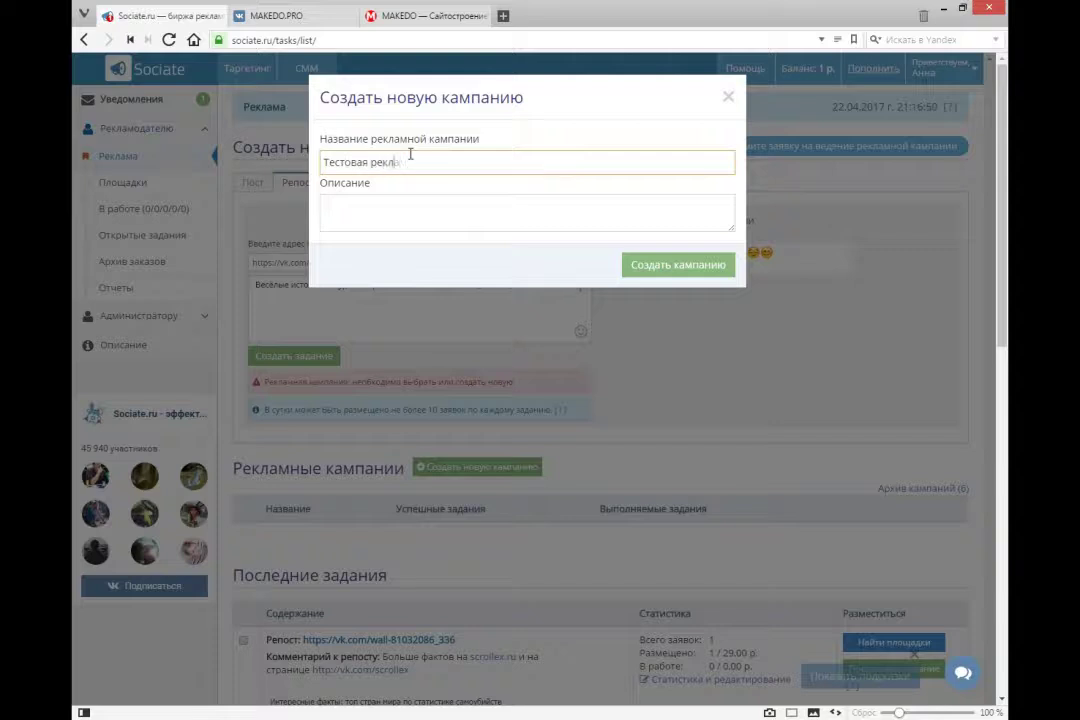
pyautogui.write('амная компания')
pyautogui.click(407, 215)
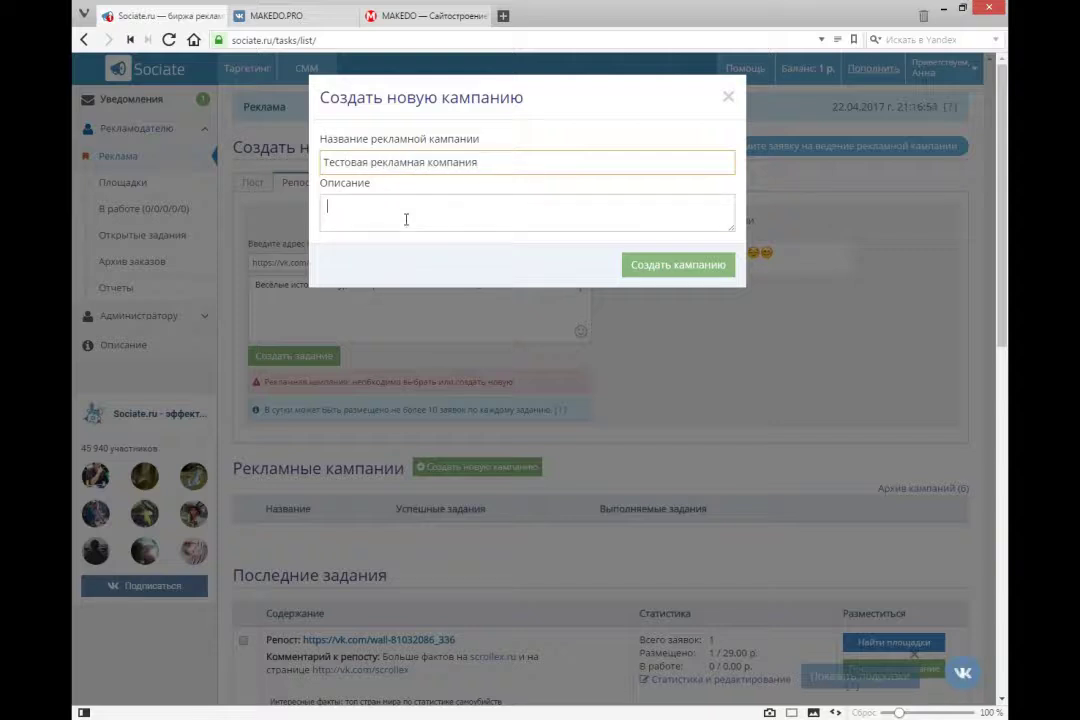
pyautogui.write('Я показы')
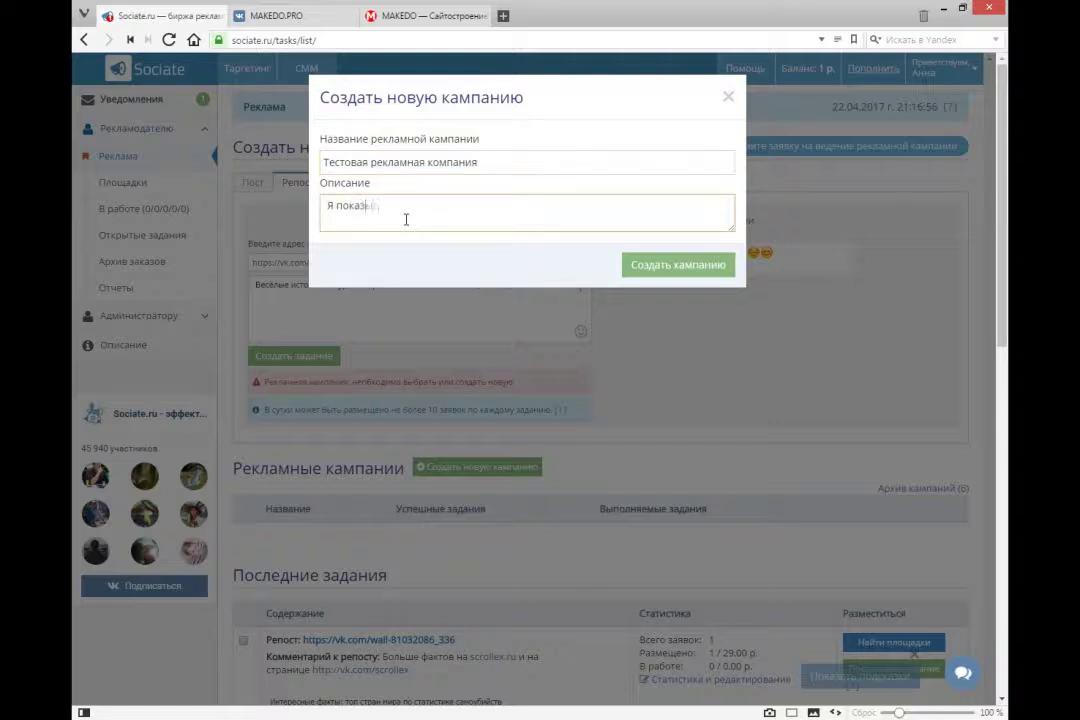
pyautogui.write('ваю ребятам, как работает ')
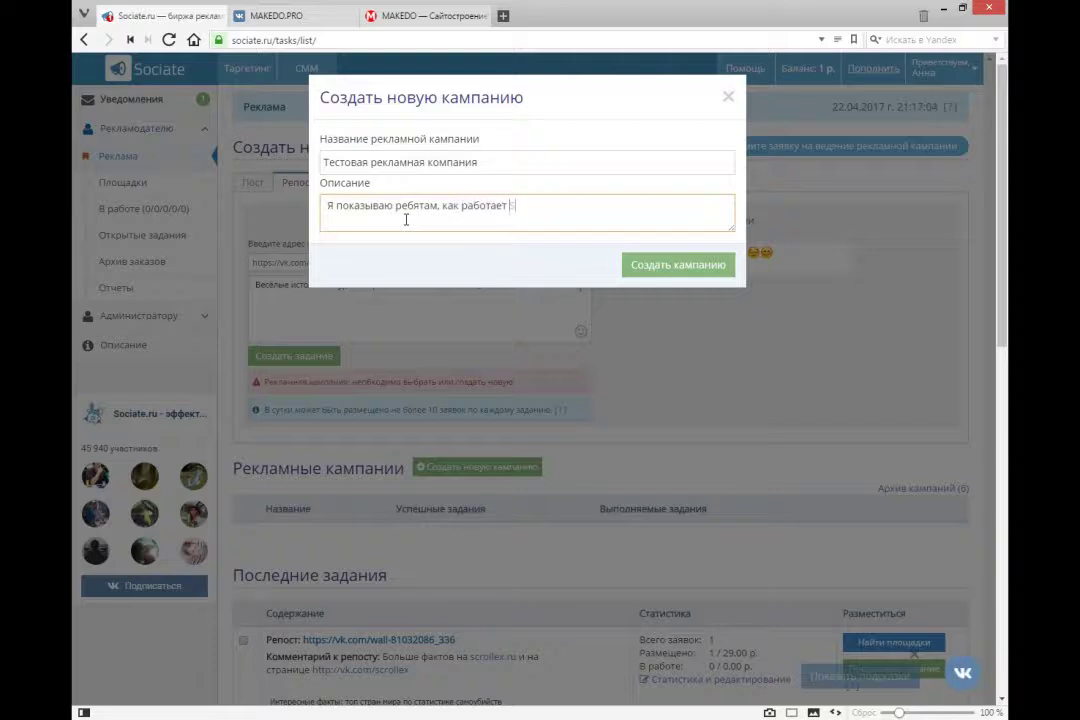
pyautogui.write('Sociate.ru')
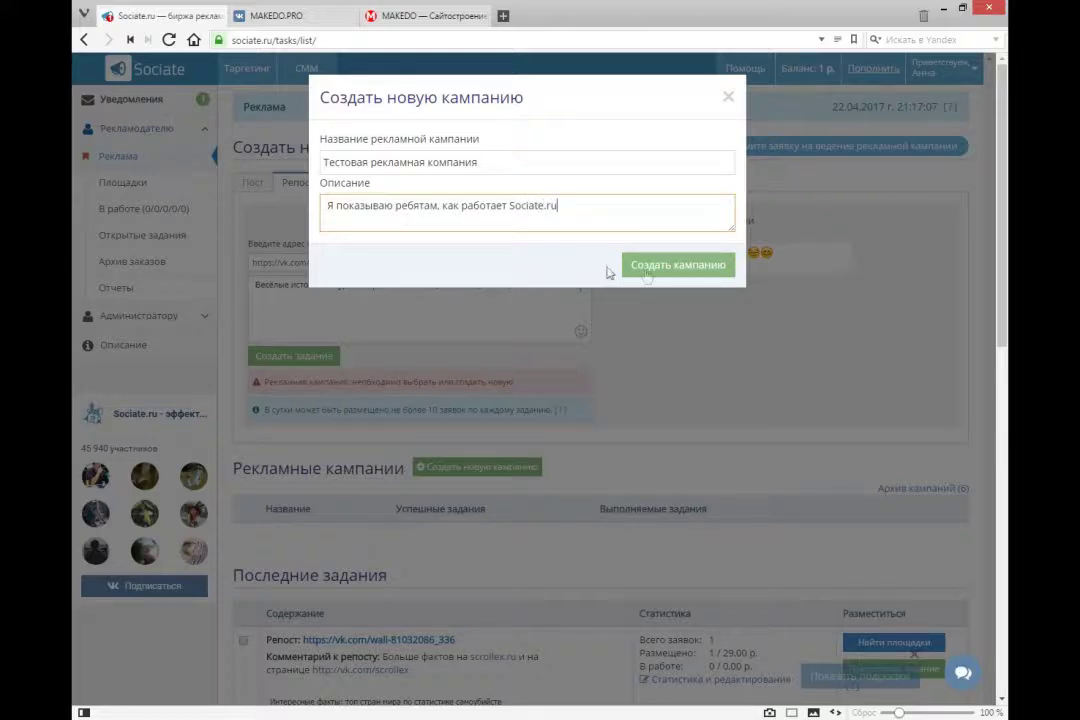
pyautogui.click(646, 269)
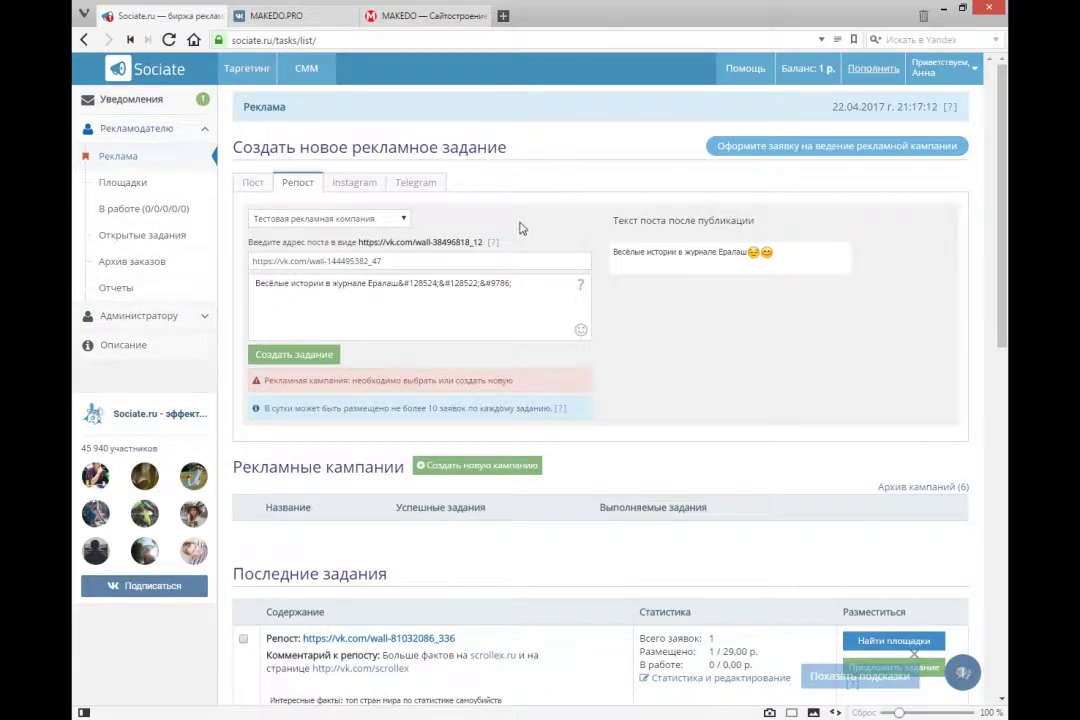
pyautogui.click(403, 222)
pyautogui.click(360, 234)
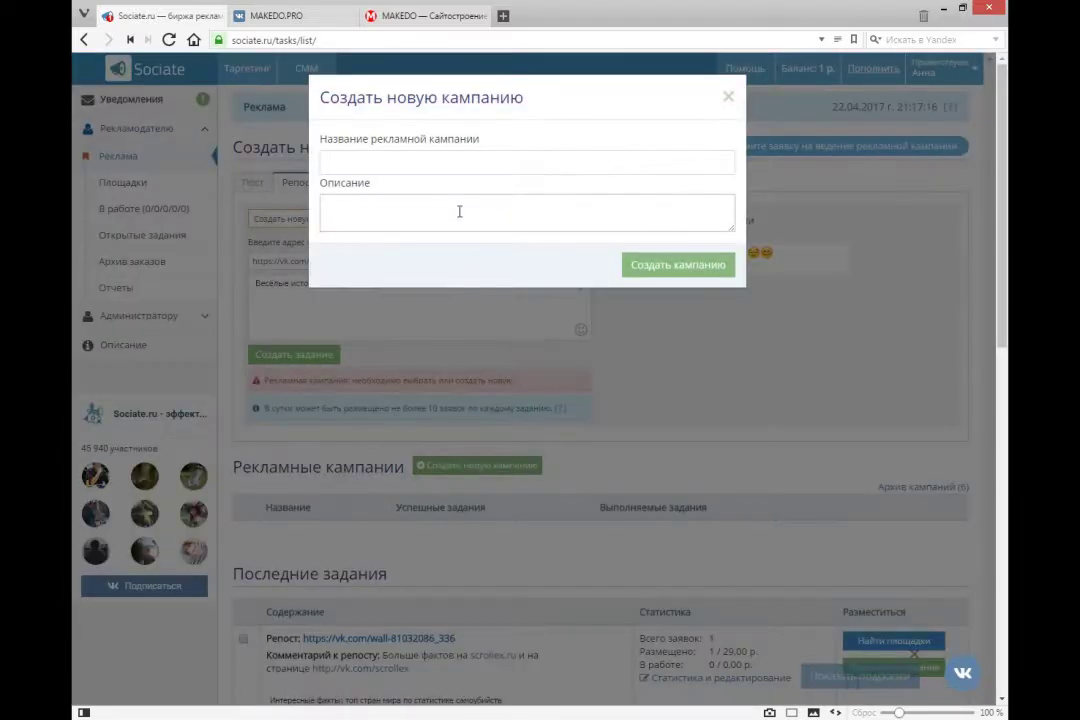
pyautogui.click(728, 97)
# Assign the repost to the "Тестовая рекламная компания" campaign and create the task.
pyautogui.click(404, 218)
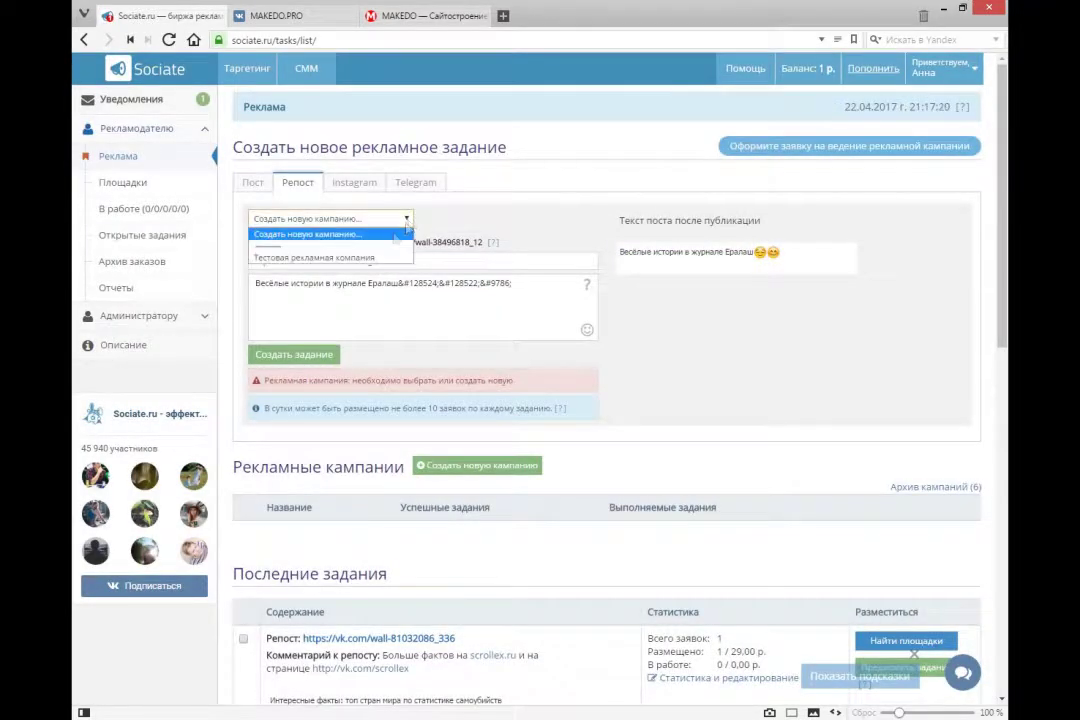
pyautogui.click(365, 258)
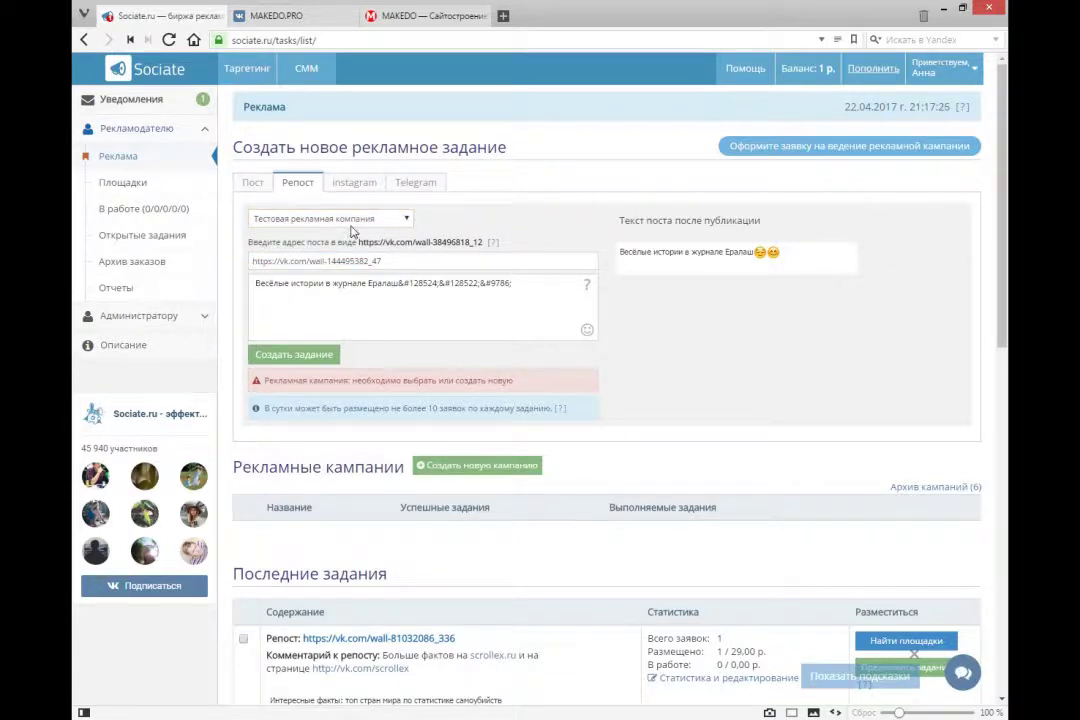
pyautogui.click(301, 358)
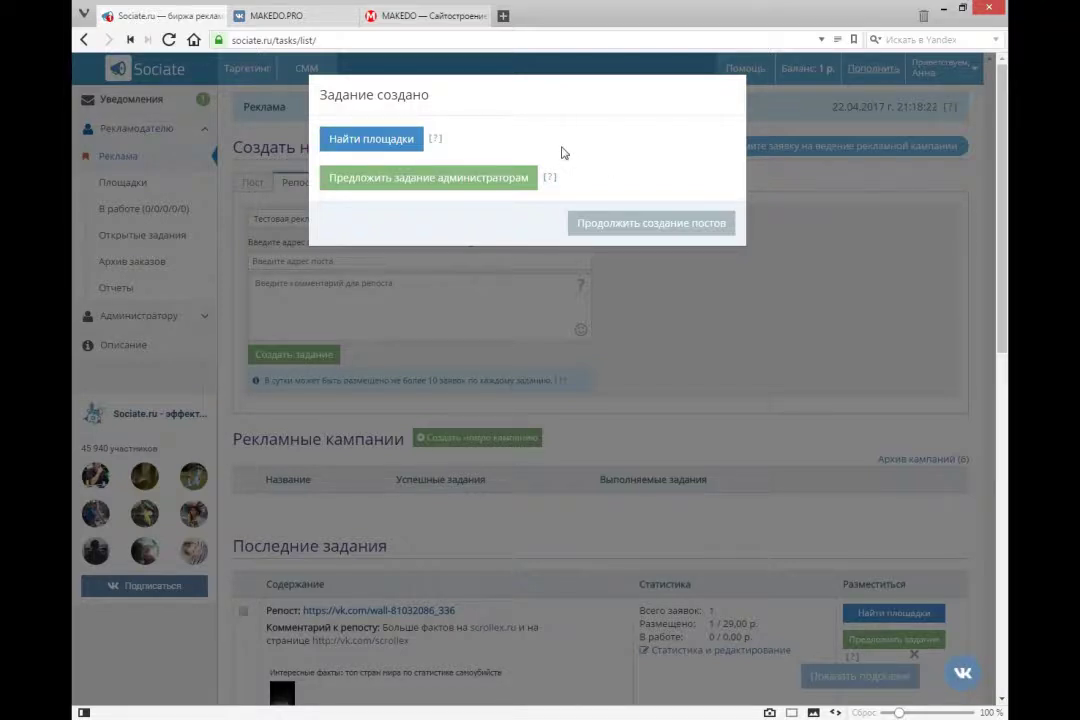
# Open the site search for the new task and filter by the topic "Дом и семья" and the keyword "вязание".
pyautogui.click(372, 141)
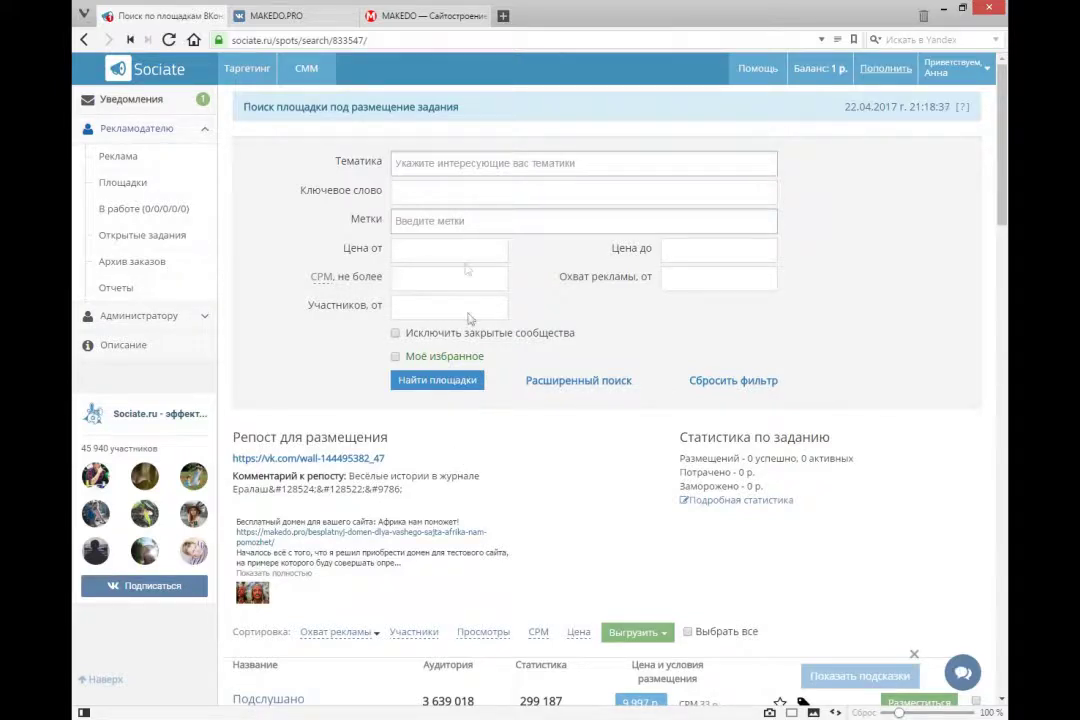
pyautogui.click(415, 163)
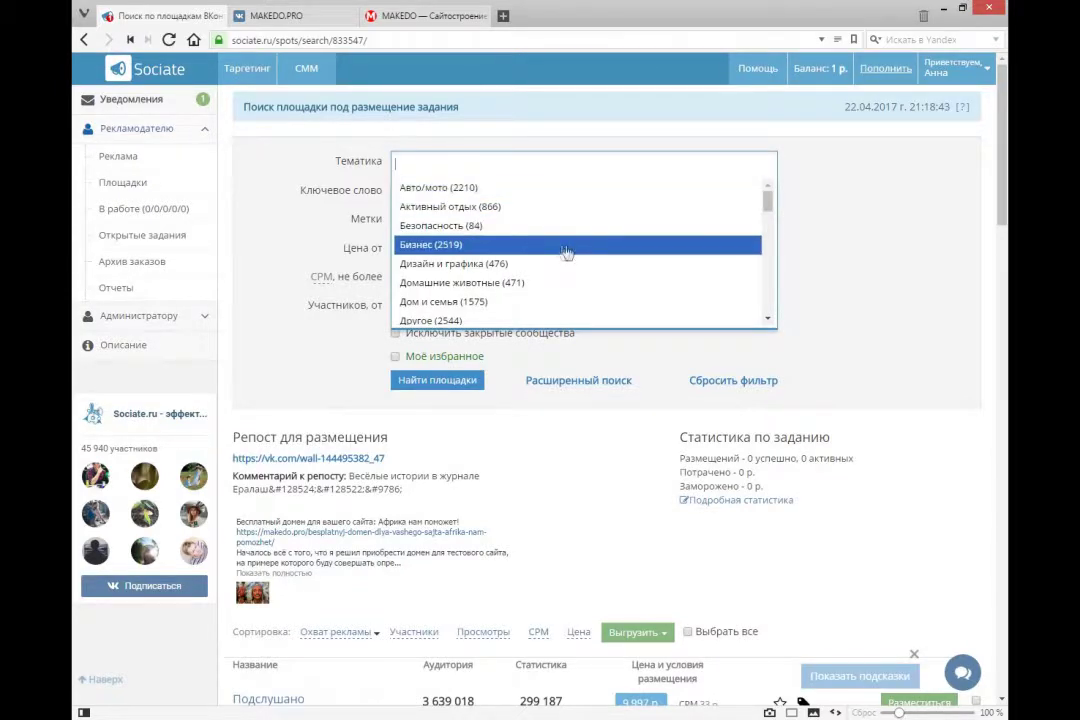
pyautogui.click(488, 302)
pyautogui.click(405, 196)
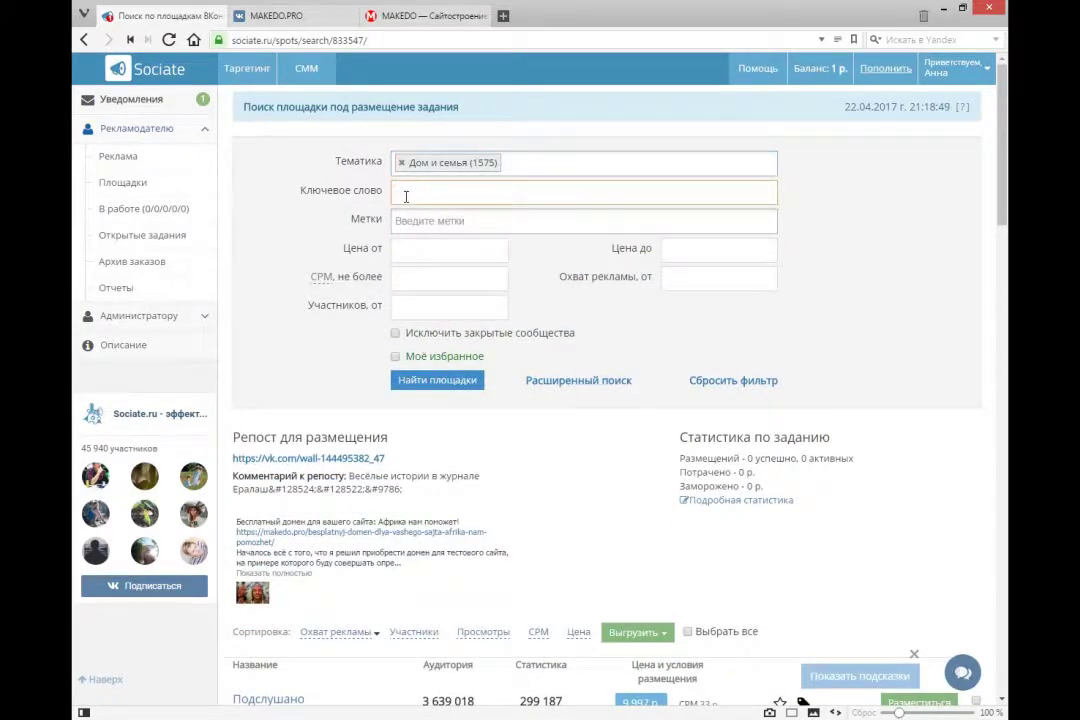
pyautogui.press('alt')
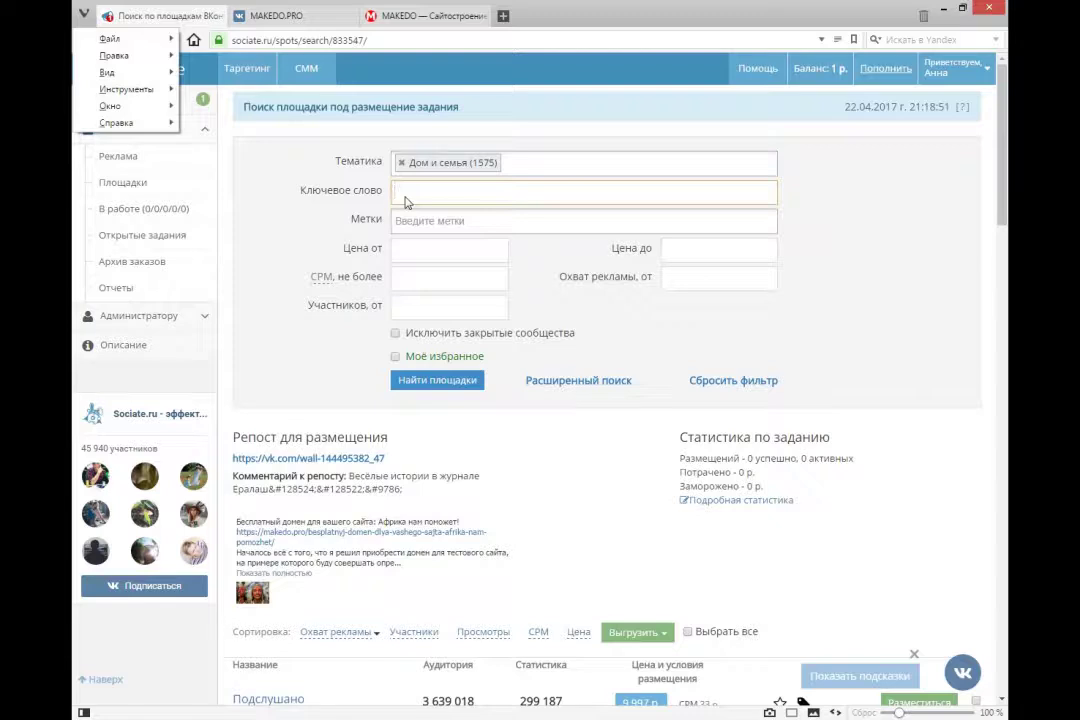
pyautogui.press('Escape')
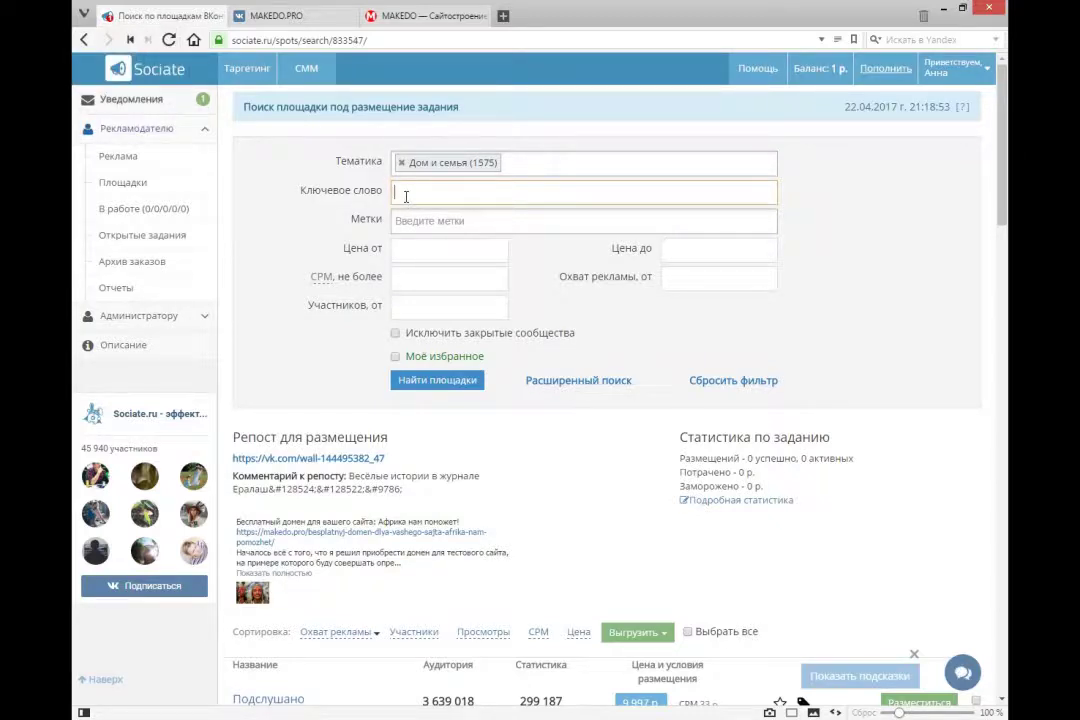
pyautogui.write('вязание')
pyautogui.click(338, 207)
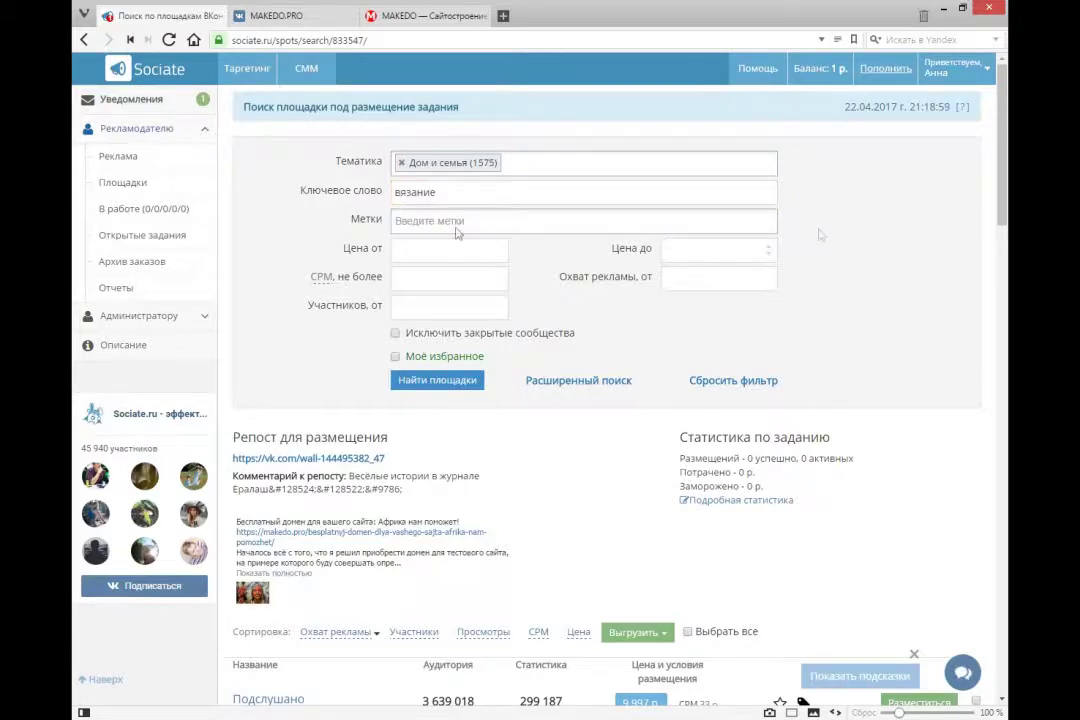
pyautogui.moveTo(1005, 182); pyautogui.dragTo(1005, 183)
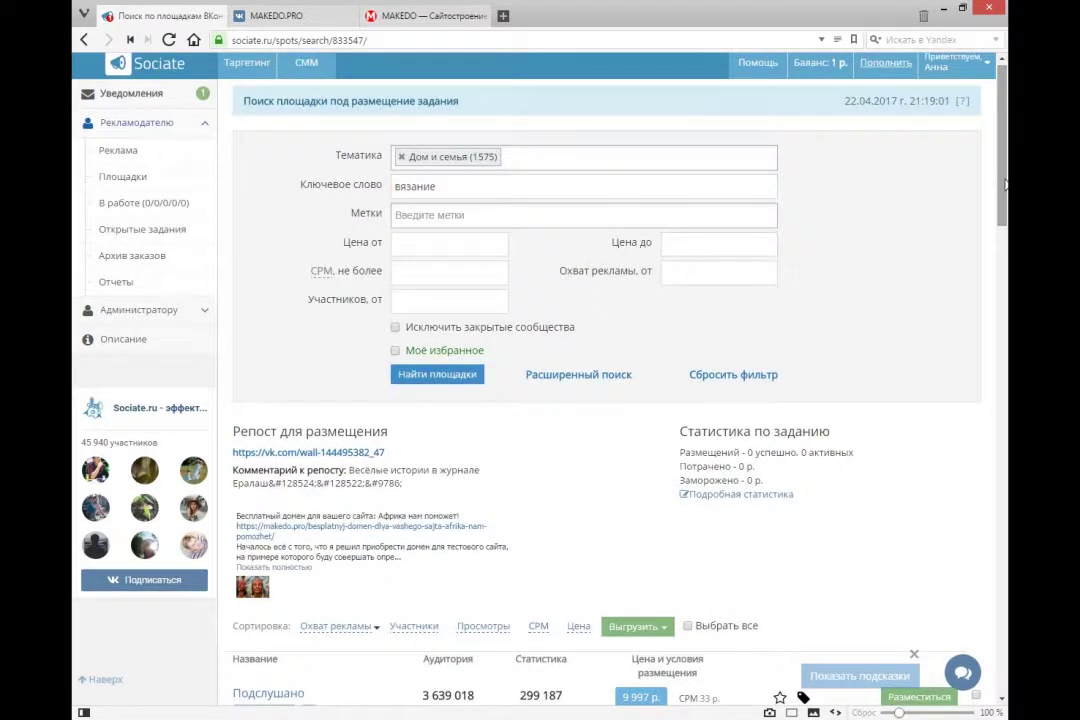
# Run the site search with the chosen topic and keyword, and look through the matching communities.
pyautogui.scroll(-4, 1005, 182)
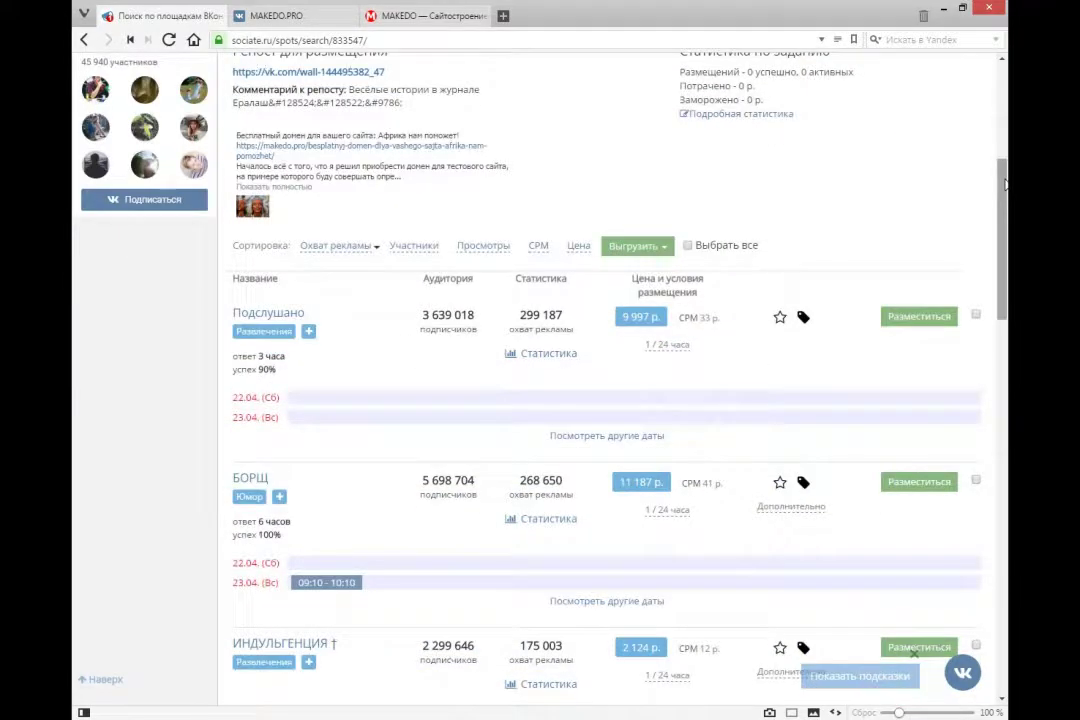
pyautogui.scroll(1, 1005, 182)
pyautogui.scroll(3, 1005, 182)
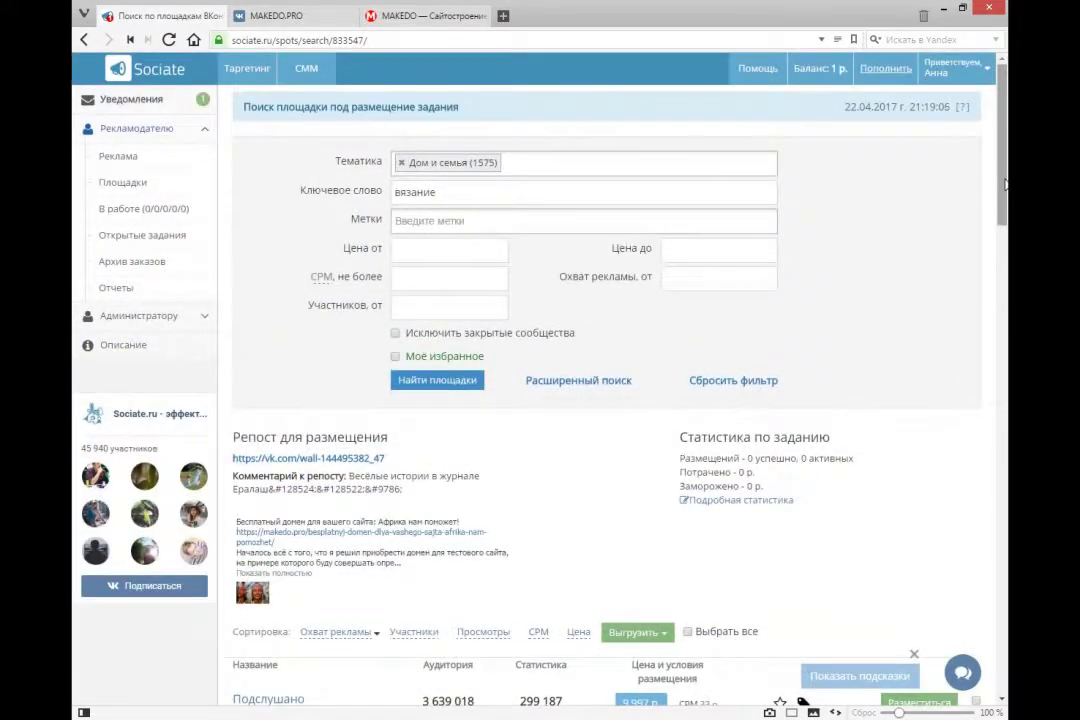
pyautogui.click(403, 385)
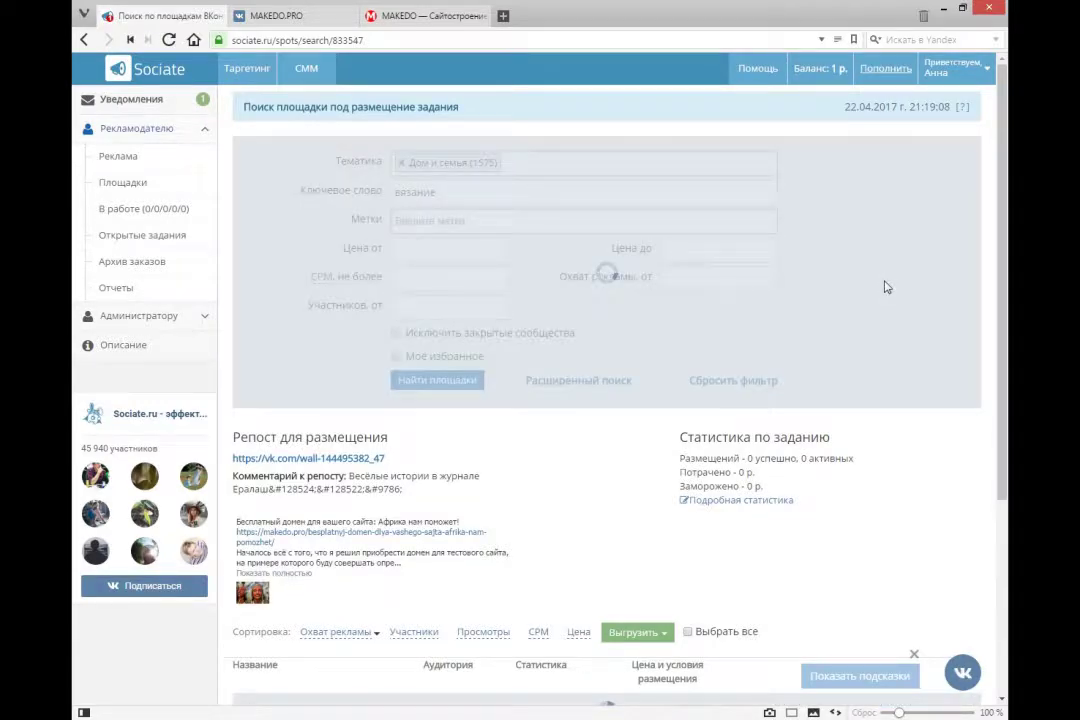
pyautogui.scroll(-3, 884, 287)
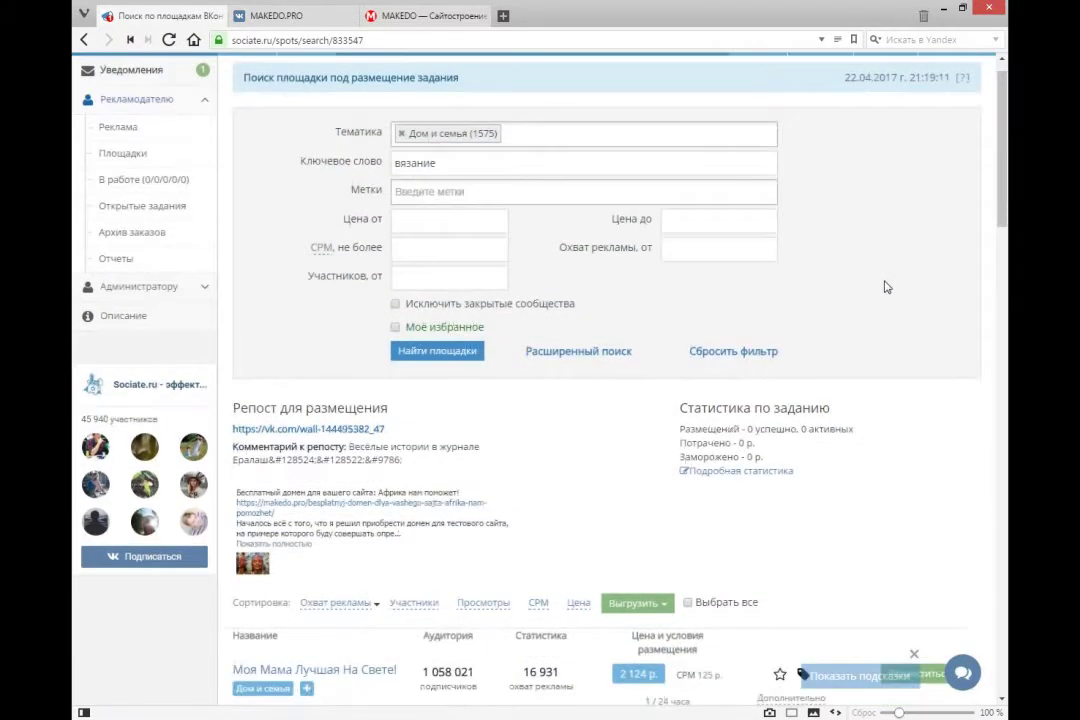
pyautogui.scroll(-2, 884, 287)
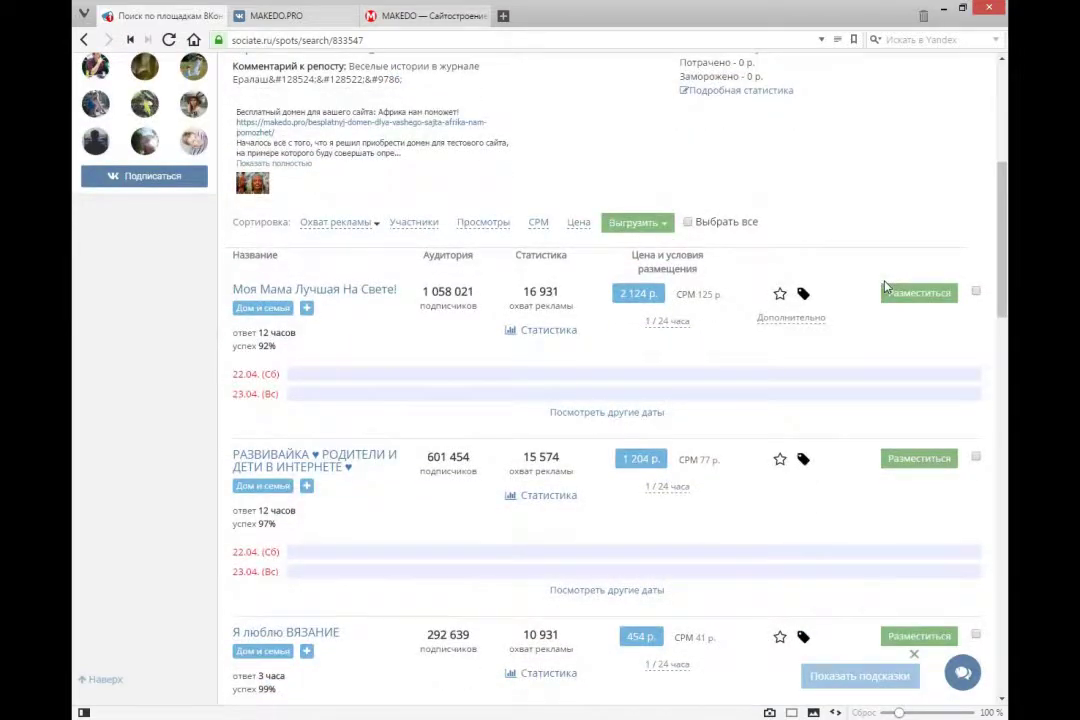
pyautogui.scroll(-1, 884, 287)
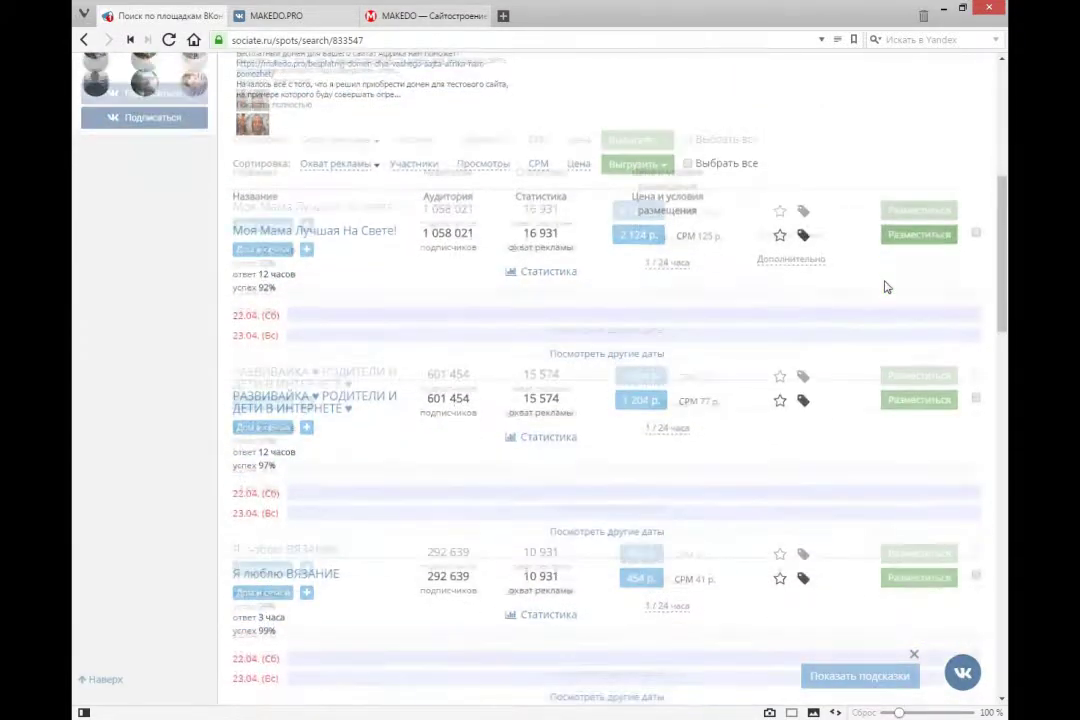
pyautogui.scroll(5, 886, 288)
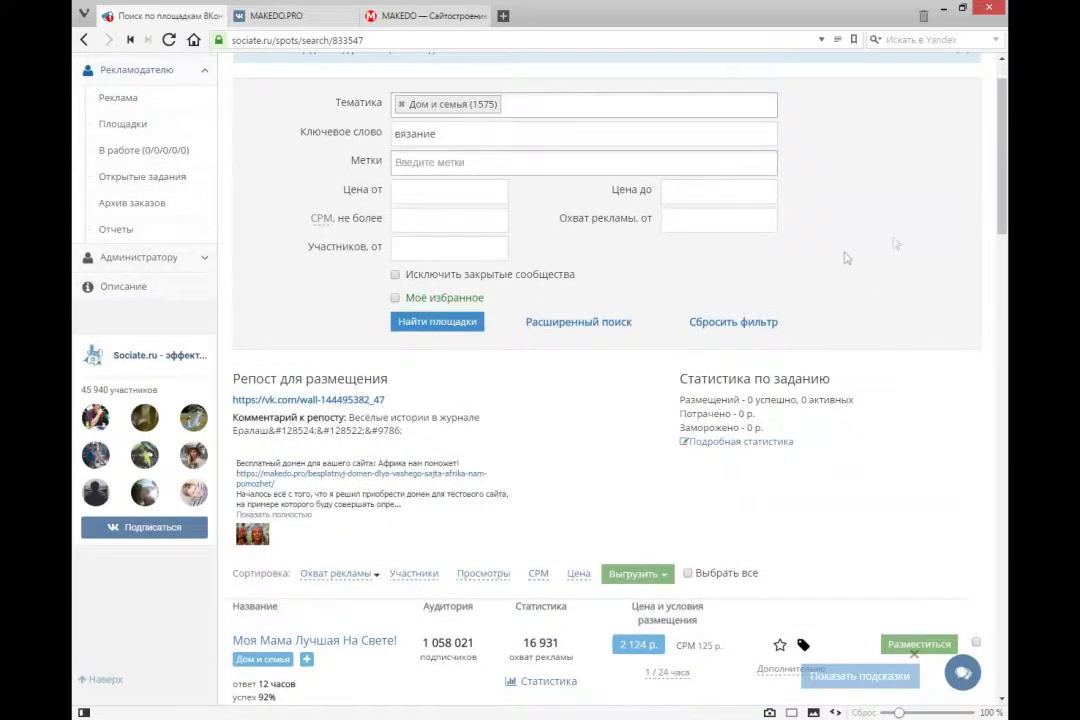
# Expand the advanced search, review its extra filters such as age, city, country and new sites, and collapse it.
pyautogui.moveTo(1003, 191)
pyautogui.mouseDown()
pyautogui.moveTo(1003, 203)
pyautogui.moveTo(1003, 193)
pyautogui.mouseUp()
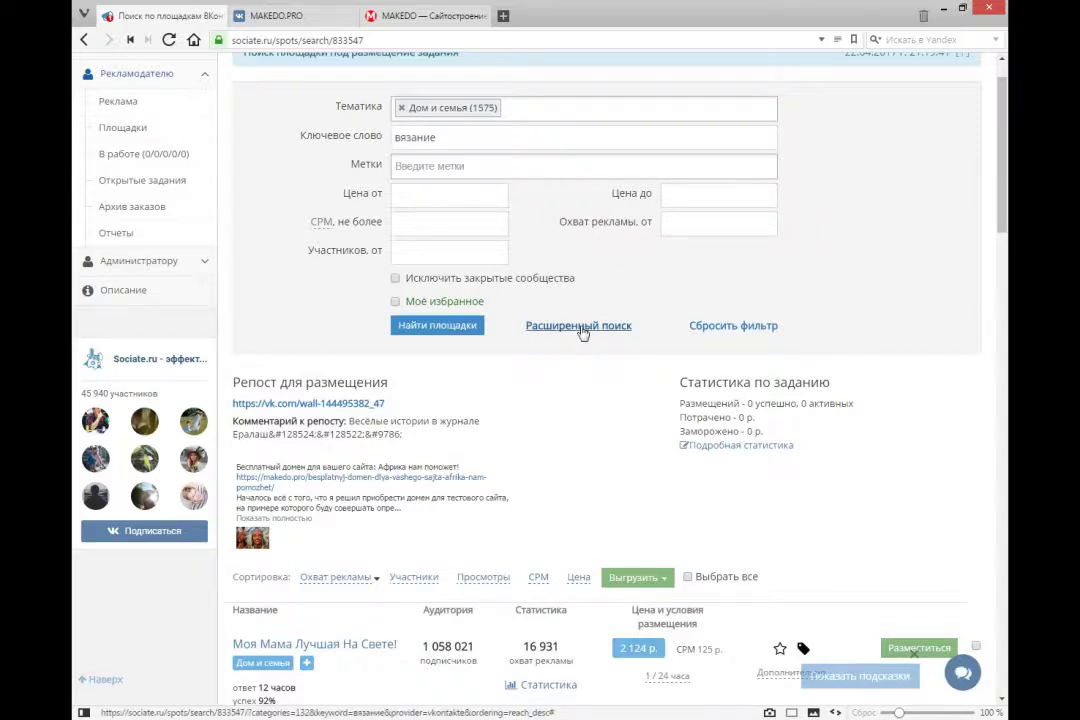
pyautogui.click(580, 328)
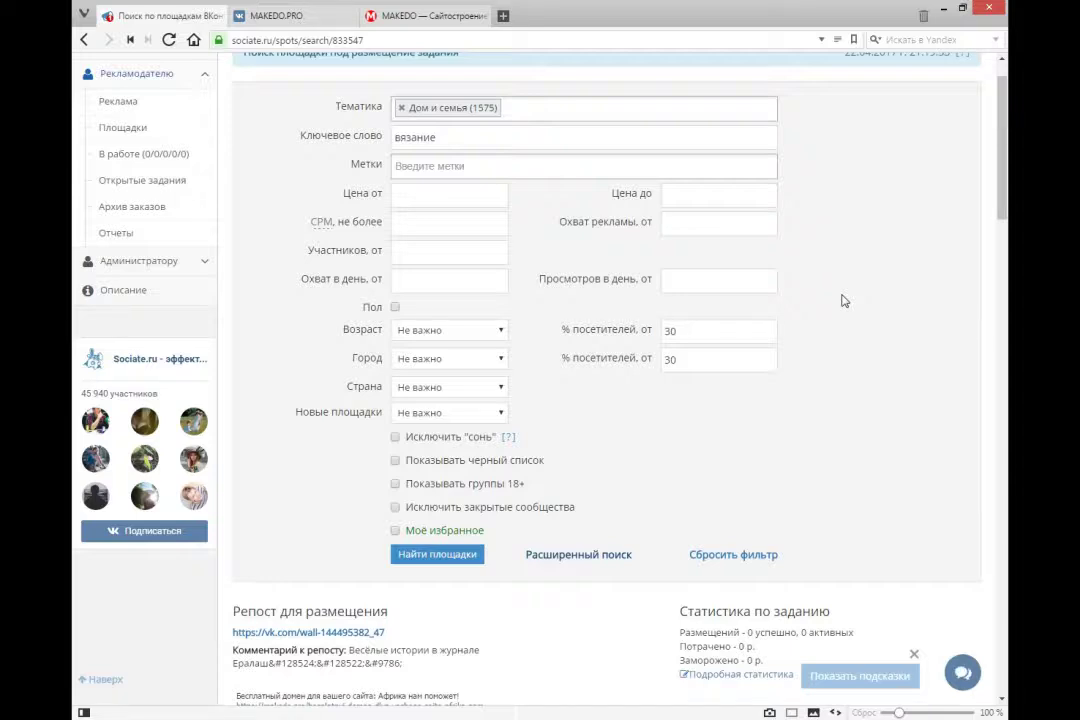
pyautogui.click(501, 330)
pyautogui.click(501, 333)
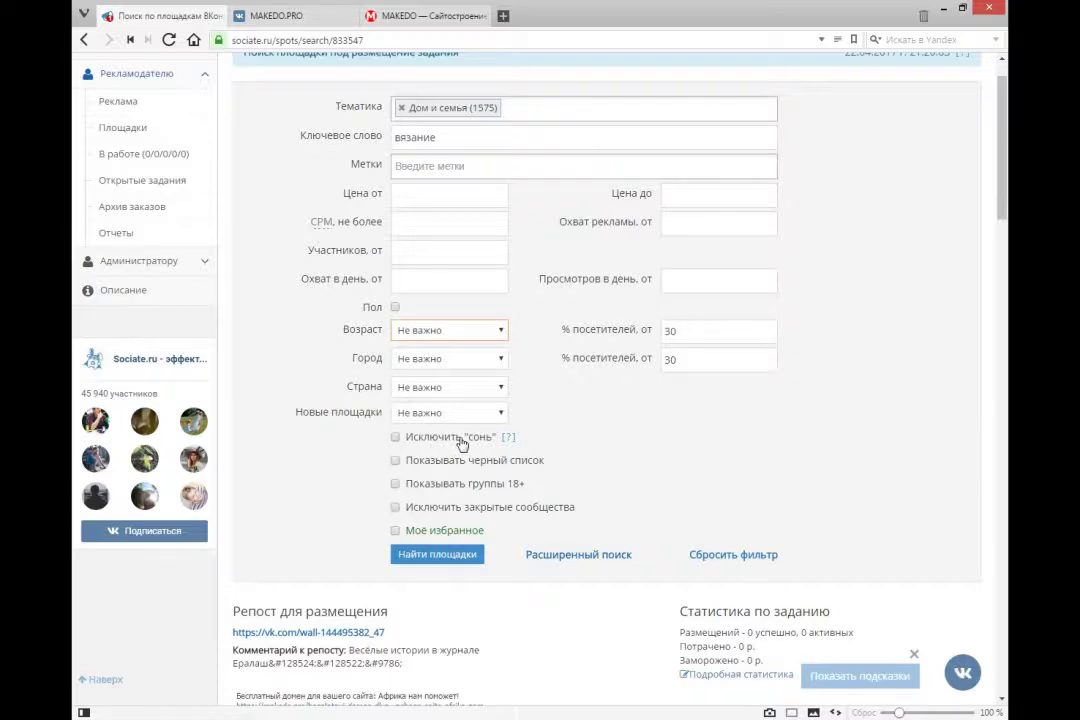
pyautogui.moveTo(510, 442)
pyautogui.click(396, 462)
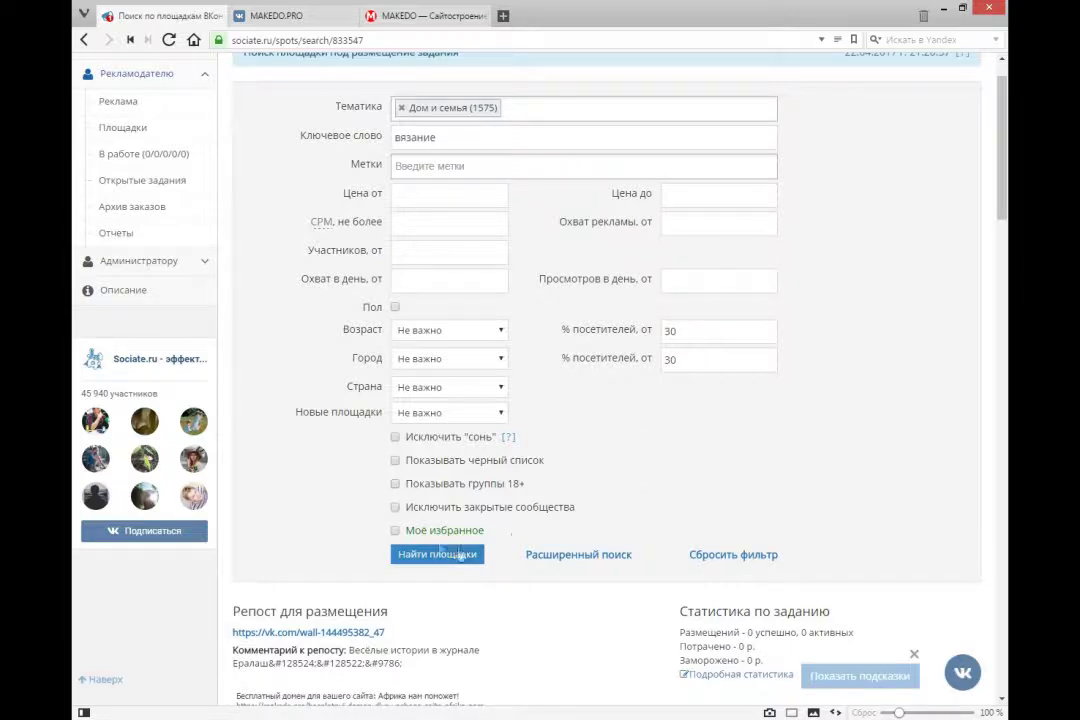
pyautogui.moveTo(997, 180); pyautogui.dragTo(990, 241)
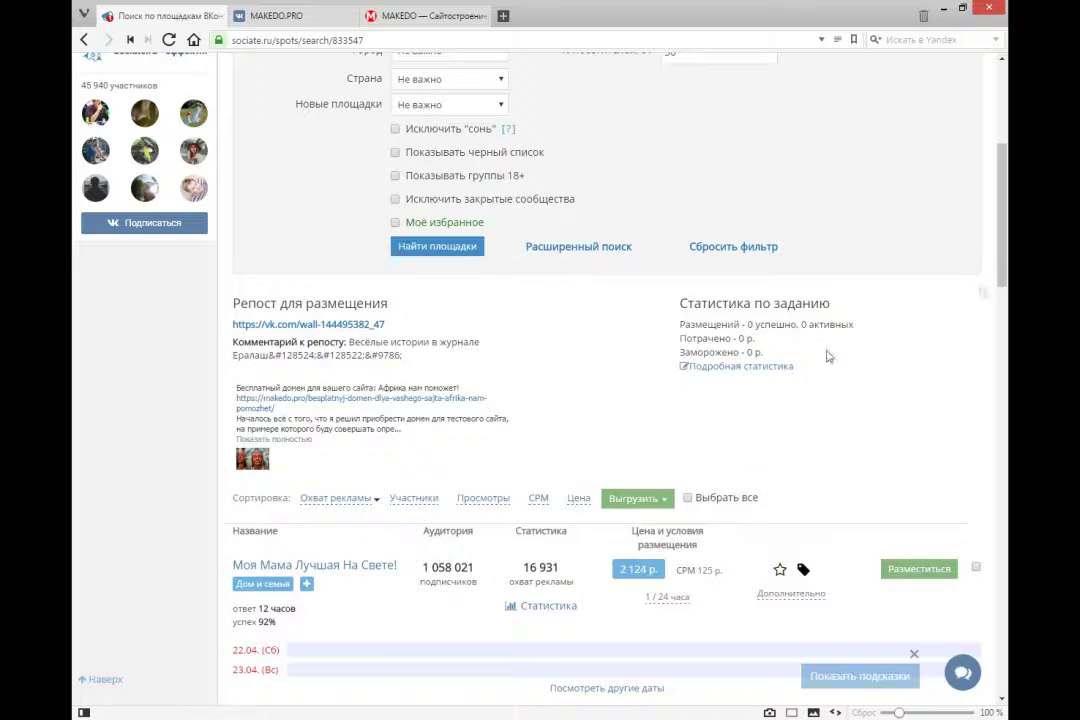
pyautogui.scroll(2, 1004, 228)
pyautogui.scroll(2, 1004, 228)
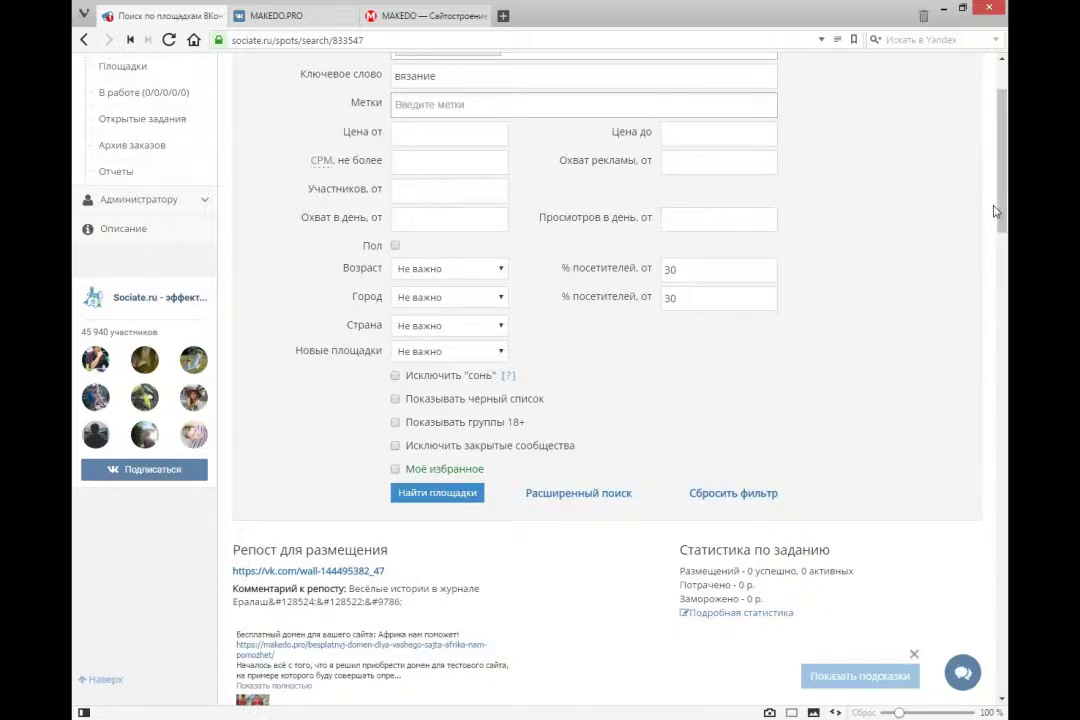
pyautogui.click(603, 494)
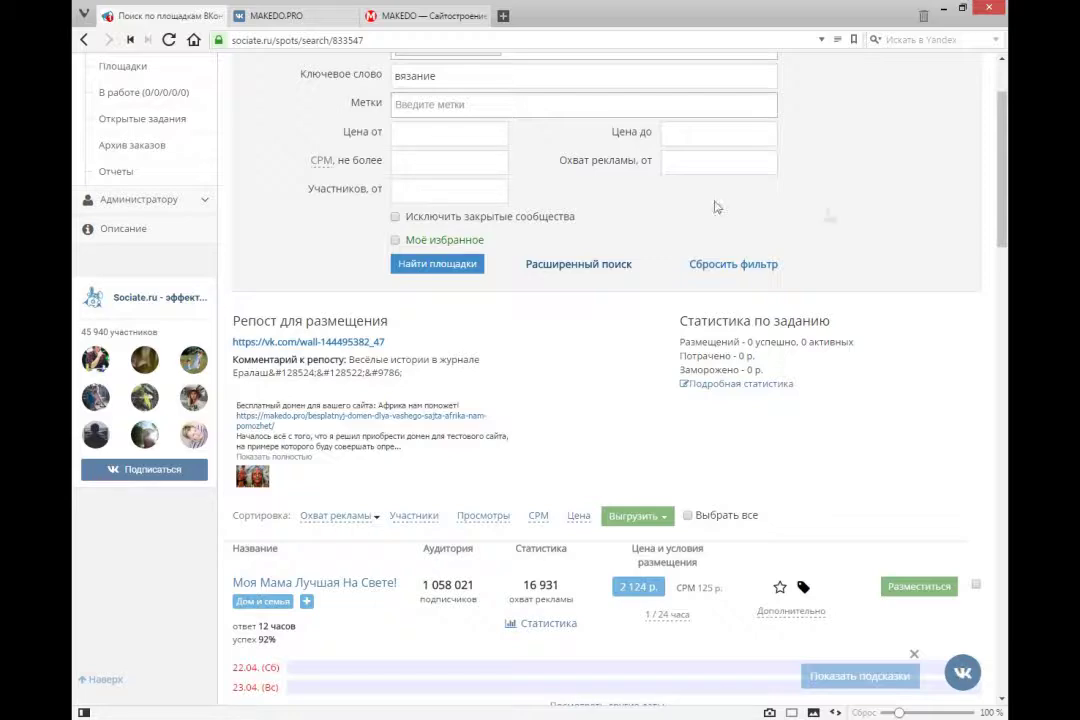
# Examine the found communities' audience, advertising reach, price, placement conditions, response time and success rate.
pyautogui.scroll(2, 1003, 172)
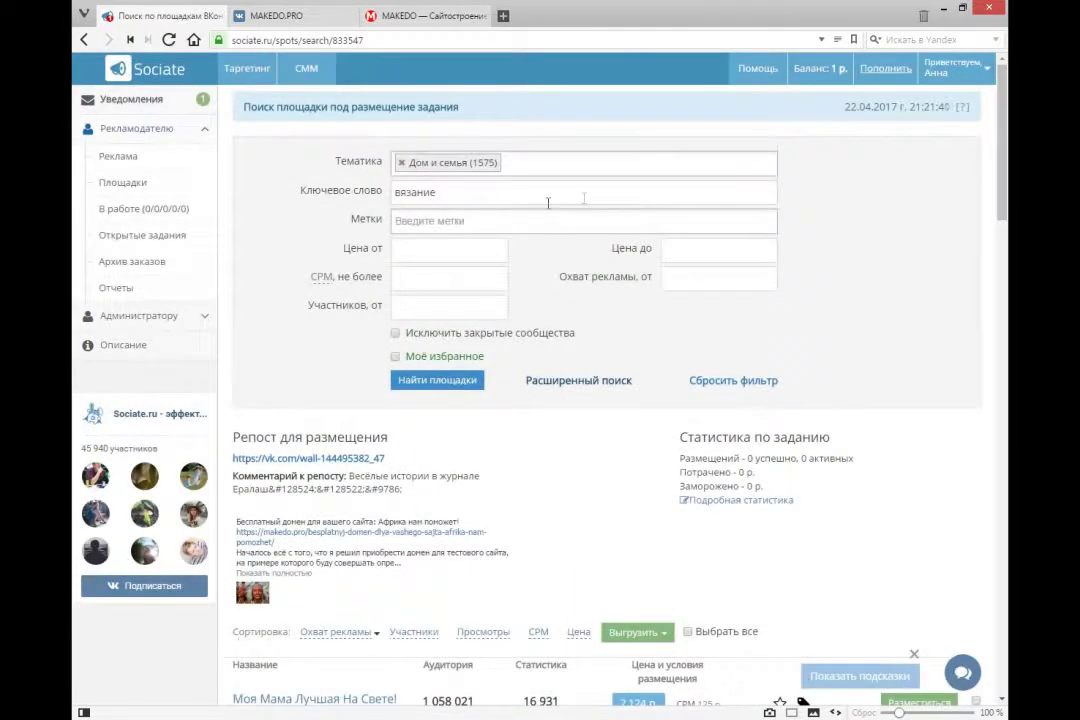
pyautogui.scroll(-2, 1003, 200)
pyautogui.scroll(-4, 1003, 200)
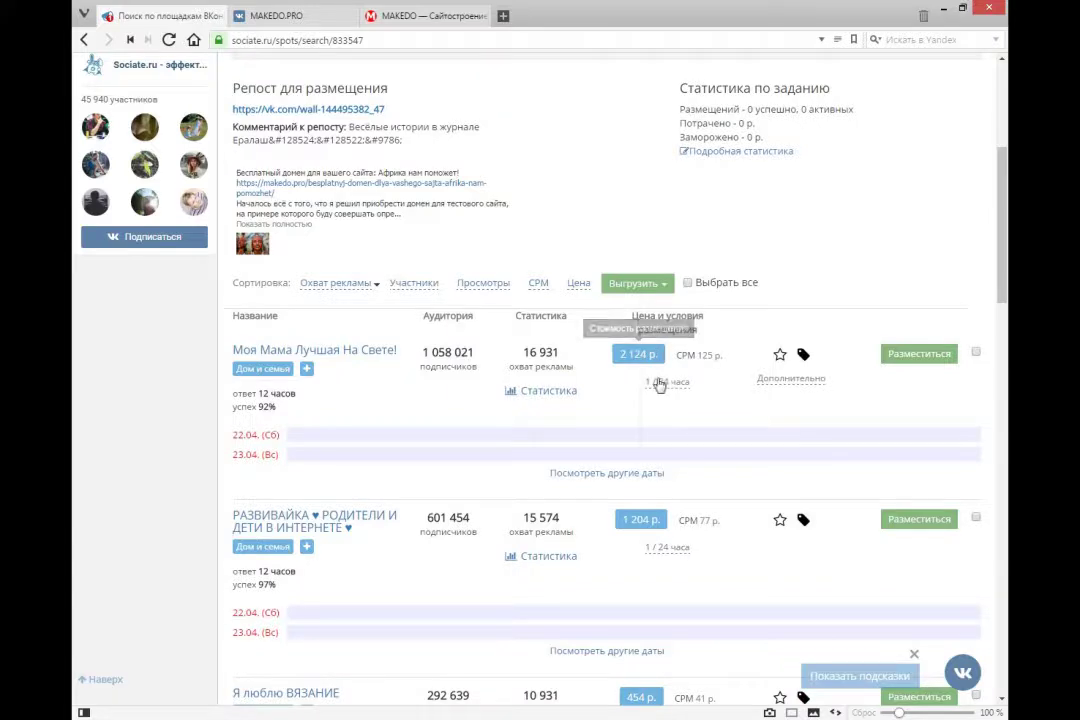
pyautogui.moveTo(665, 391)
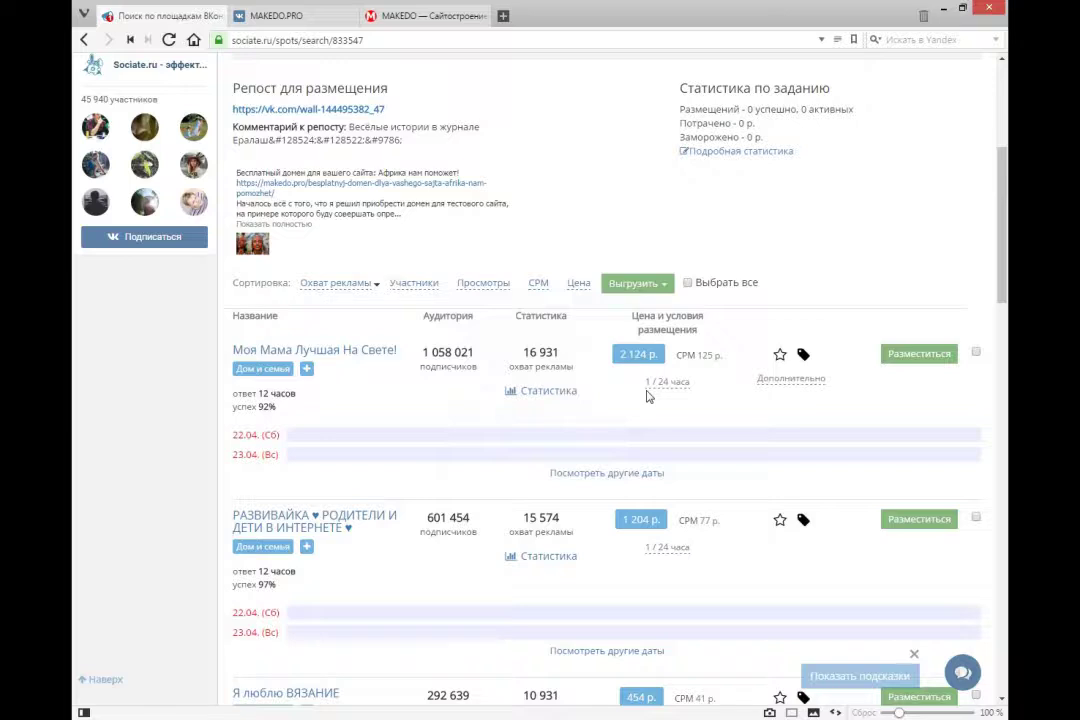
pyautogui.moveTo(674, 396)
pyautogui.scroll(-3, 284, 413)
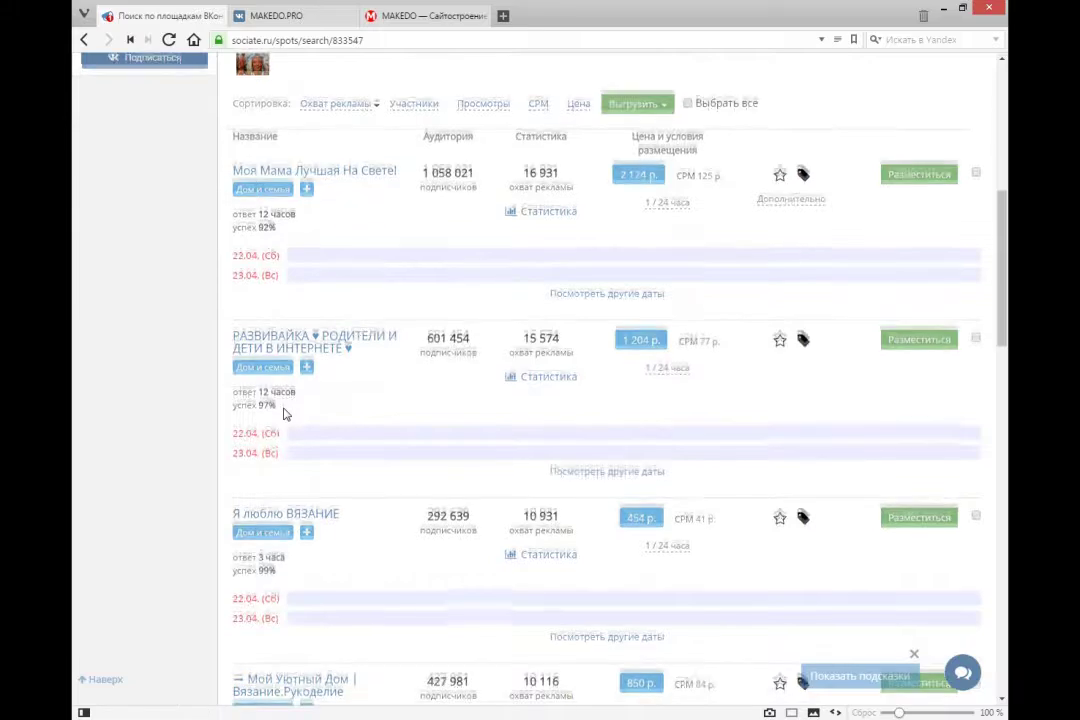
pyautogui.scroll(-3, 284, 413)
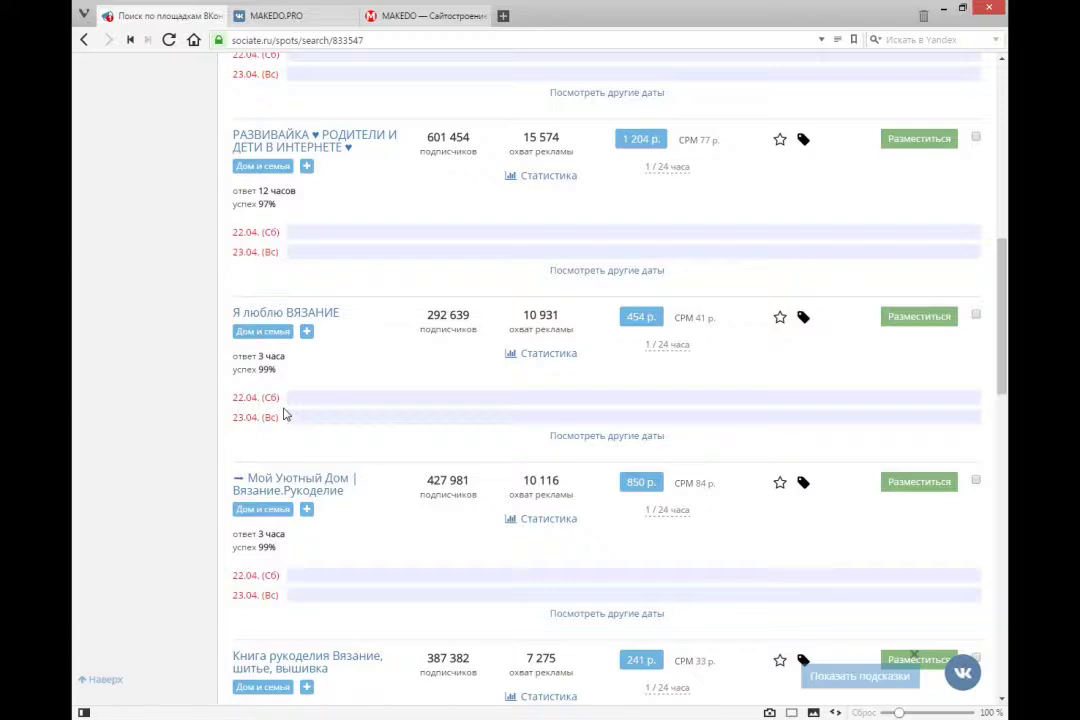
pyautogui.scroll(3, 284, 413)
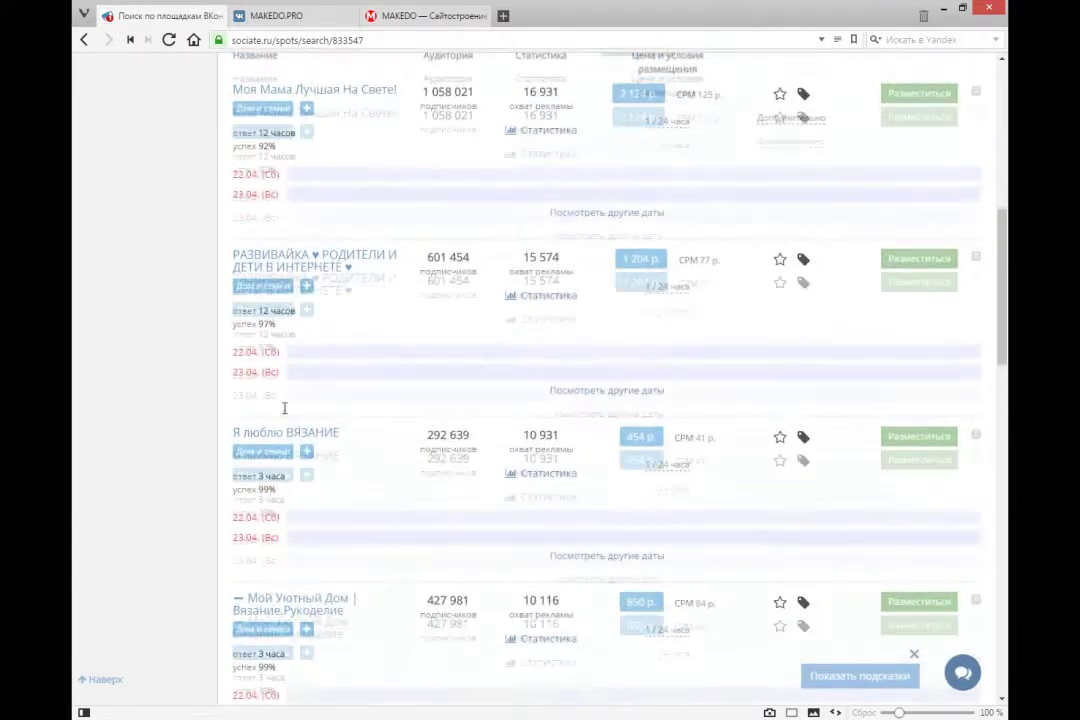
pyautogui.scroll(4, 284, 410)
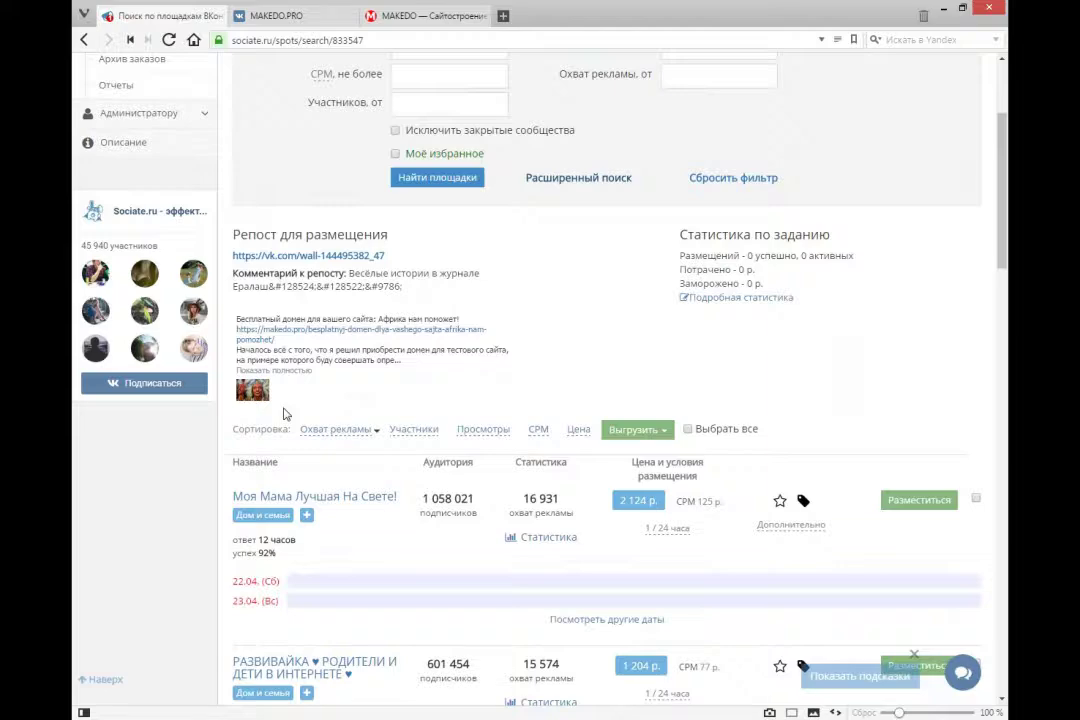
pyautogui.scroll(-2, 284, 413)
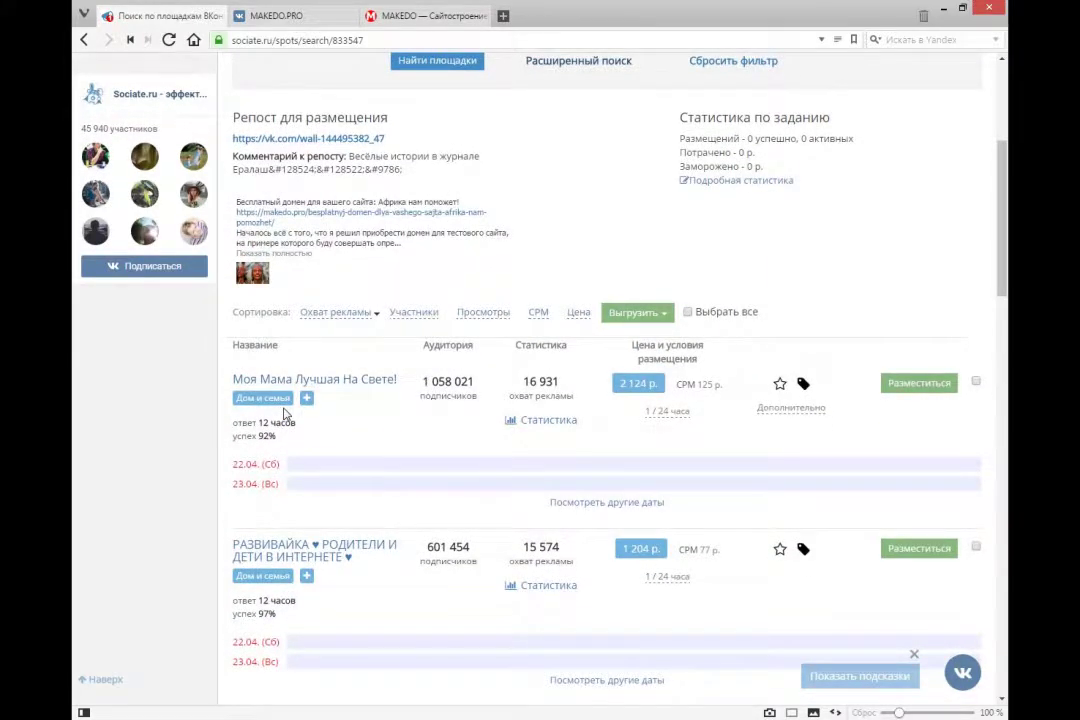
# Review the "Моя Мама Лучшая На Свете!" statistics on demographics, ad post reach, daily visits and daily reach, and close them.
pyautogui.click(548, 420)
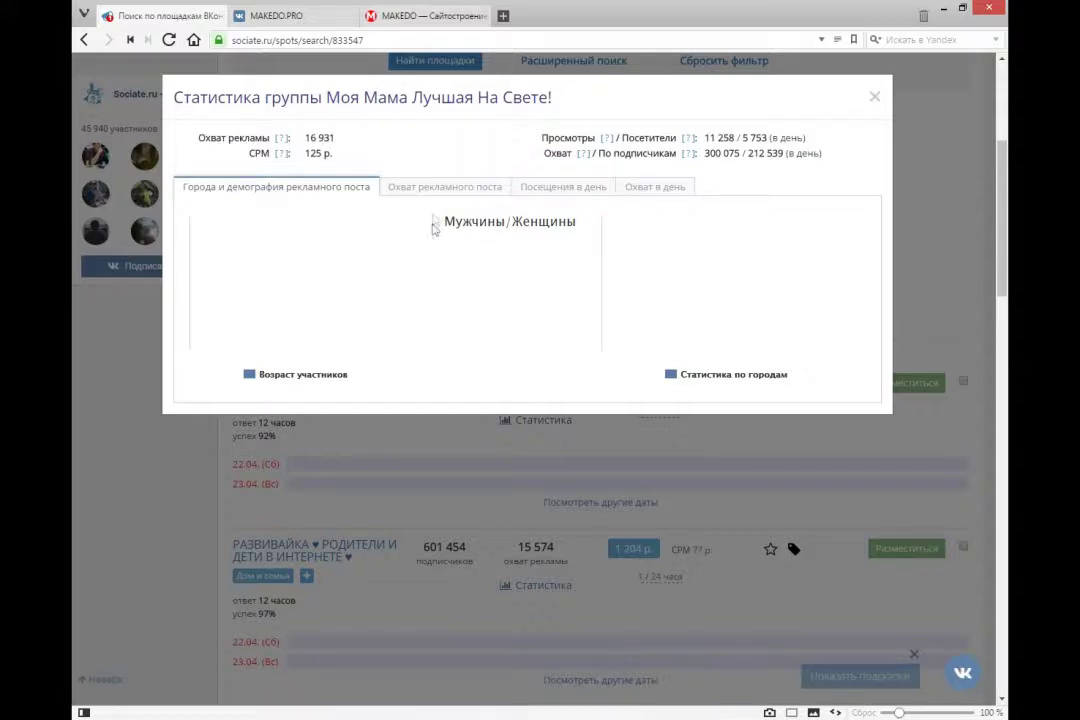
pyautogui.click(446, 189)
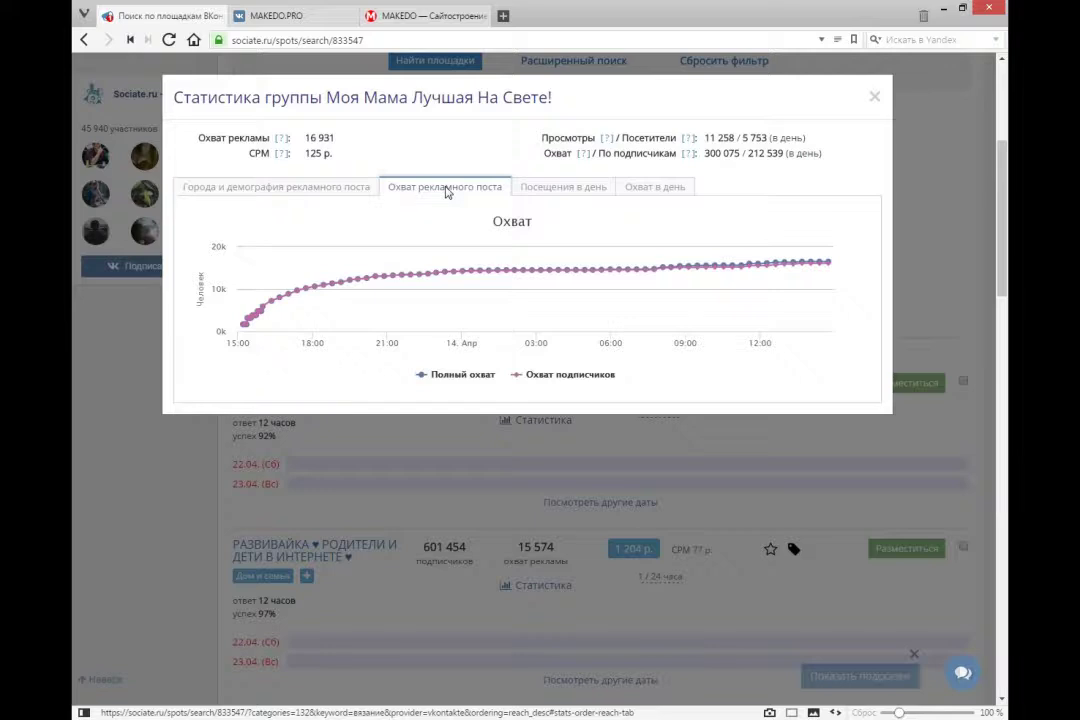
pyautogui.click(324, 189)
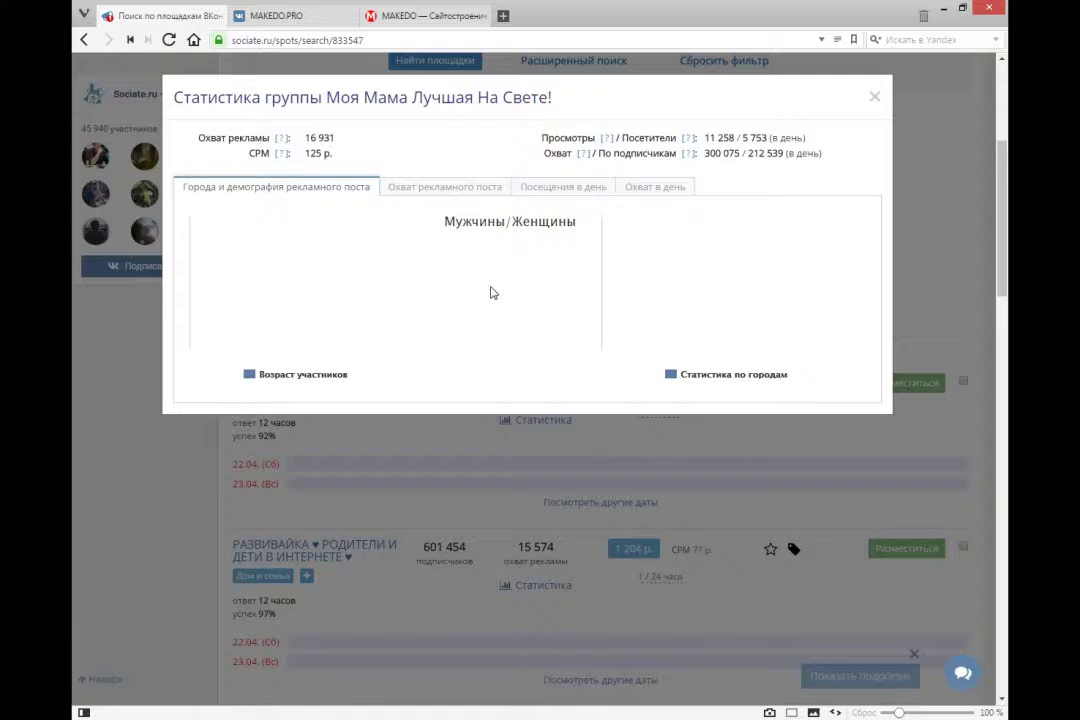
pyautogui.click(558, 188)
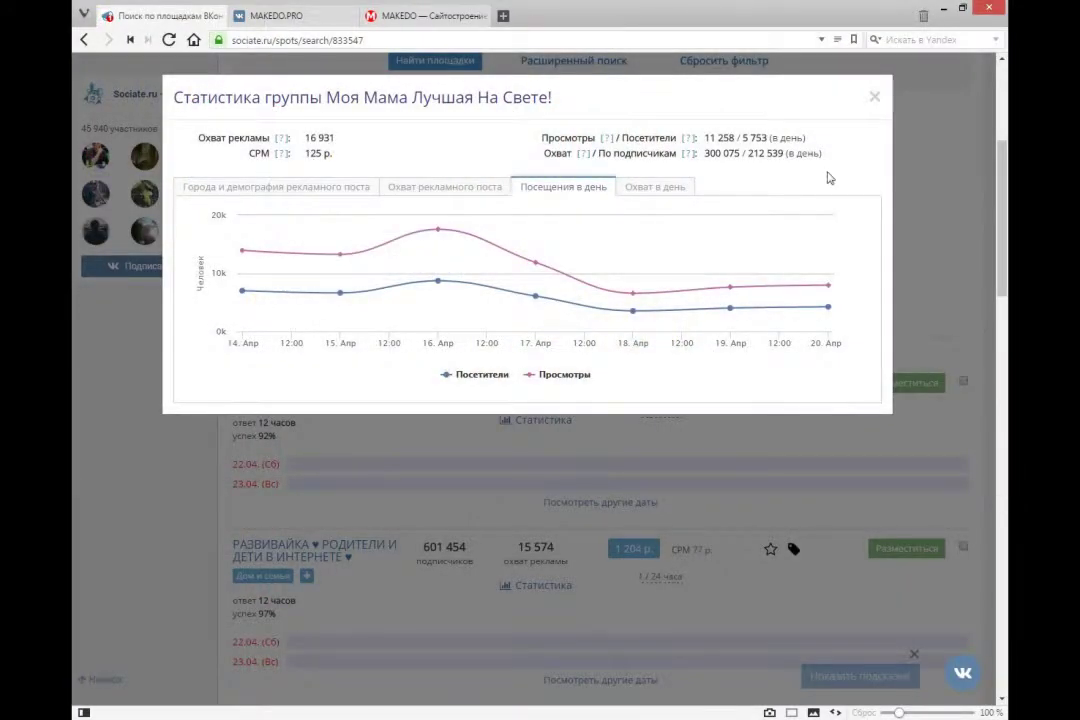
pyautogui.click(656, 189)
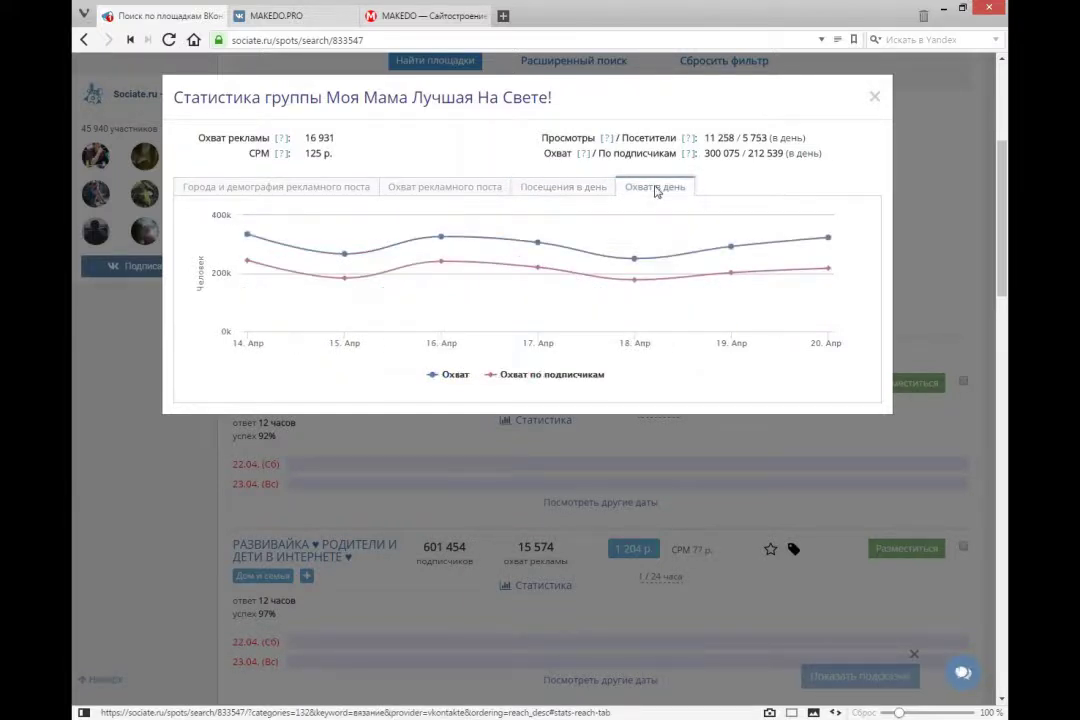
pyautogui.click(445, 188)
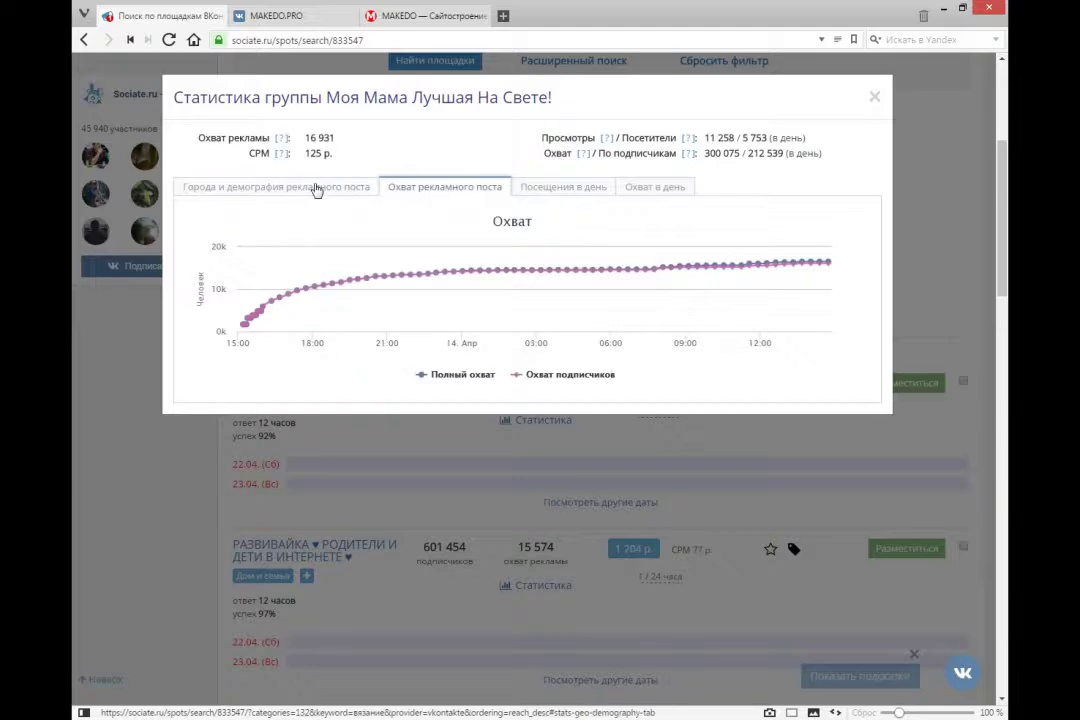
pyautogui.click(316, 190)
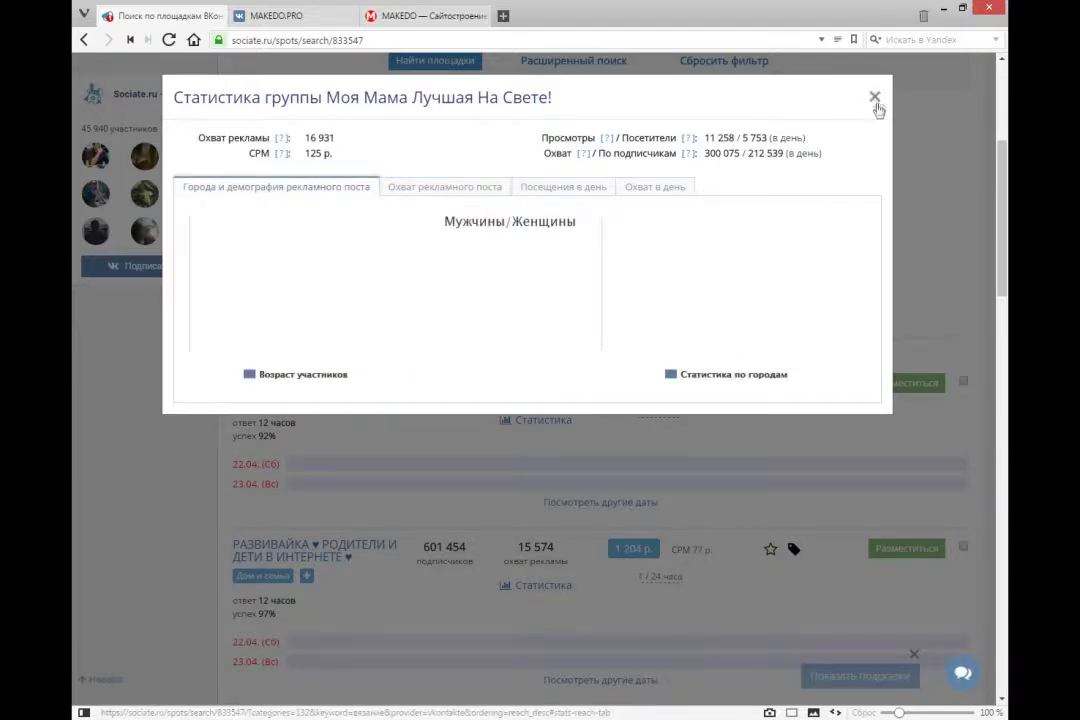
pyautogui.click(670, 438)
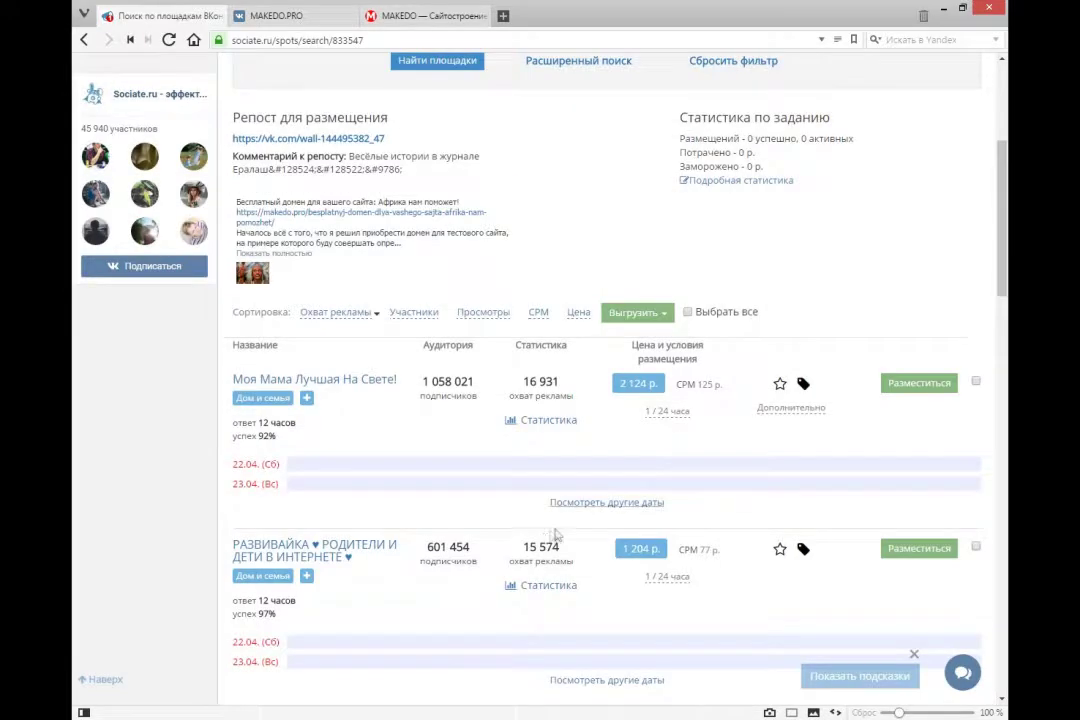
# Examine the age, gender and city charts in the statistics of "РАЗВИВАЙКА ♥ РОДИТЕЛИ И ДЕТИ В ИНТЕРНЕТЕ ♥" and close them.
pyautogui.click(553, 585)
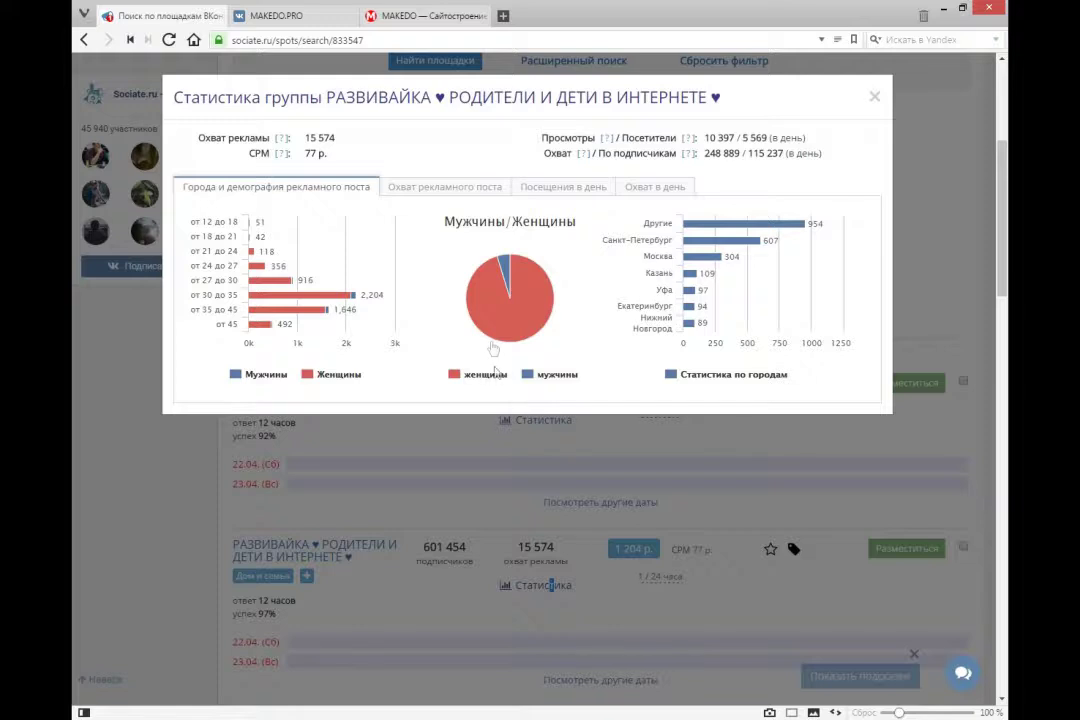
pyautogui.moveTo(308, 294)
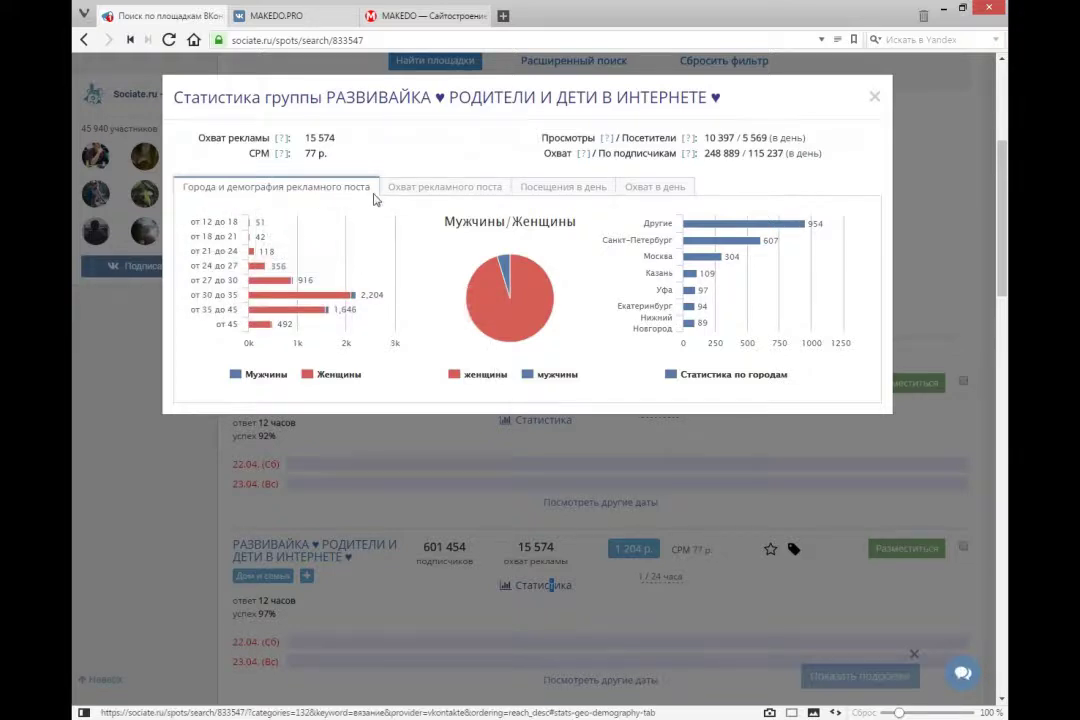
pyautogui.moveTo(348, 300)
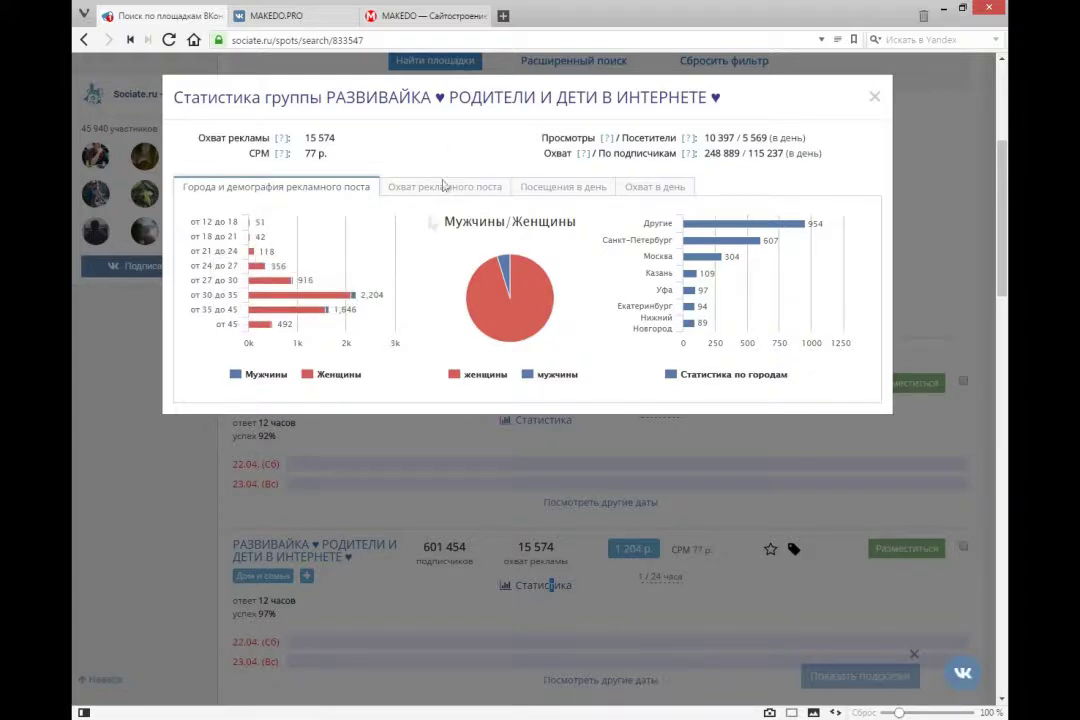
pyautogui.moveTo(389, 302)
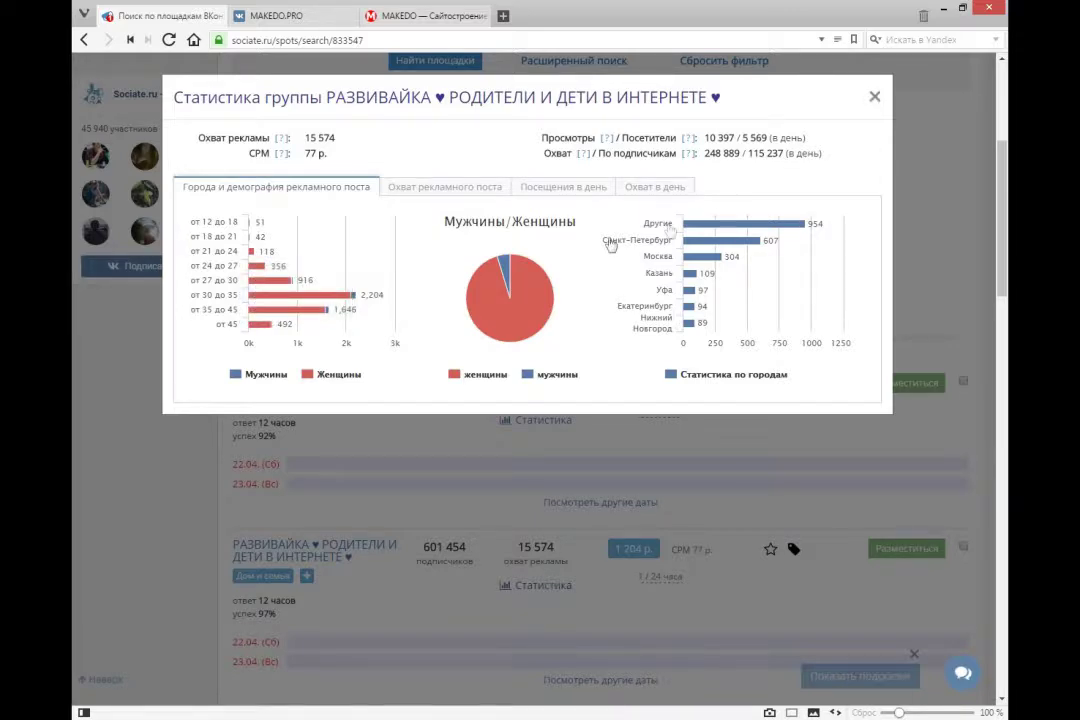
pyautogui.click(875, 99)
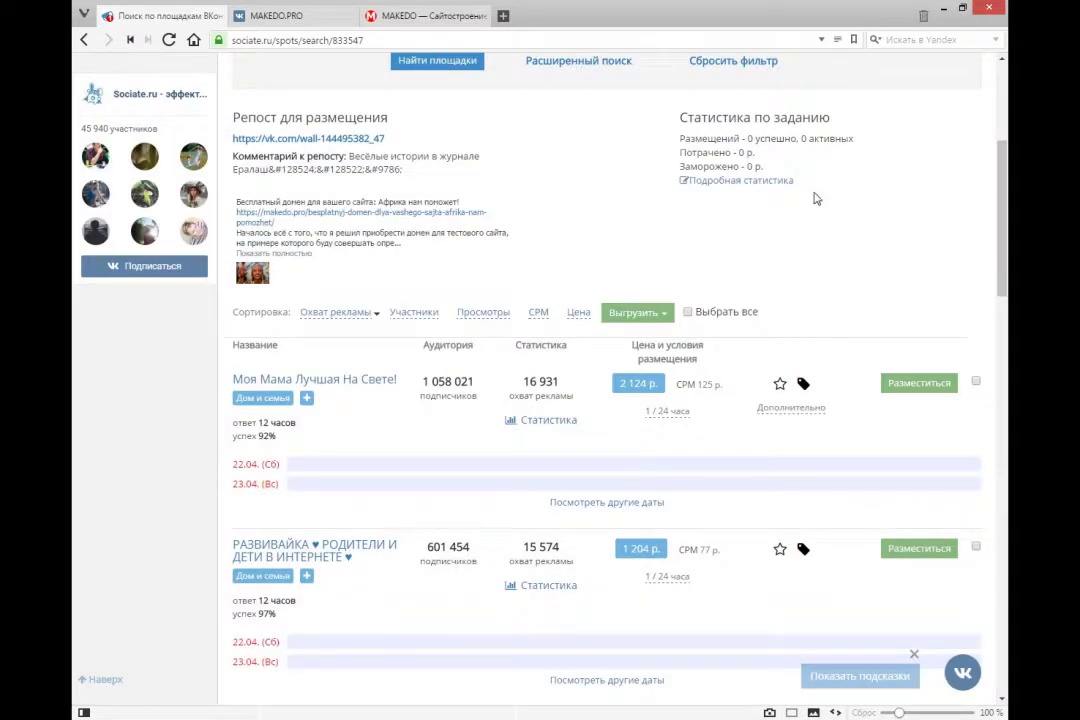
# Open the "Я люблю ВЯЗАНИЕ" statistics and examine the ad post's age, gender and city charts.
pyautogui.scroll(-3, 815, 199)
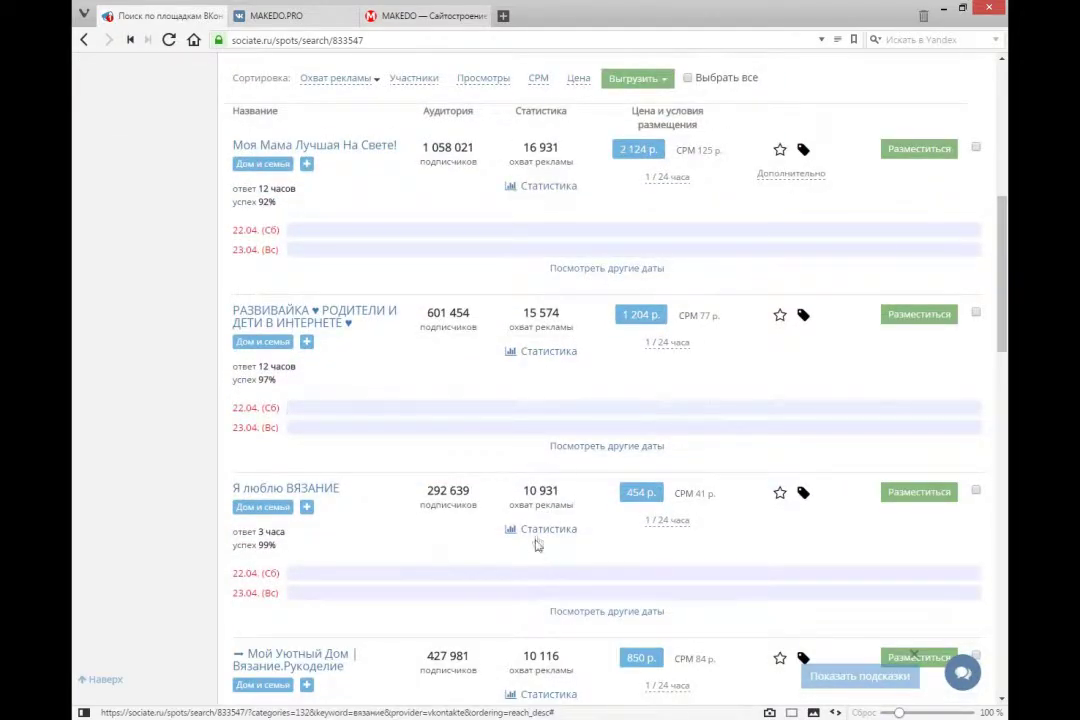
pyautogui.click(537, 533)
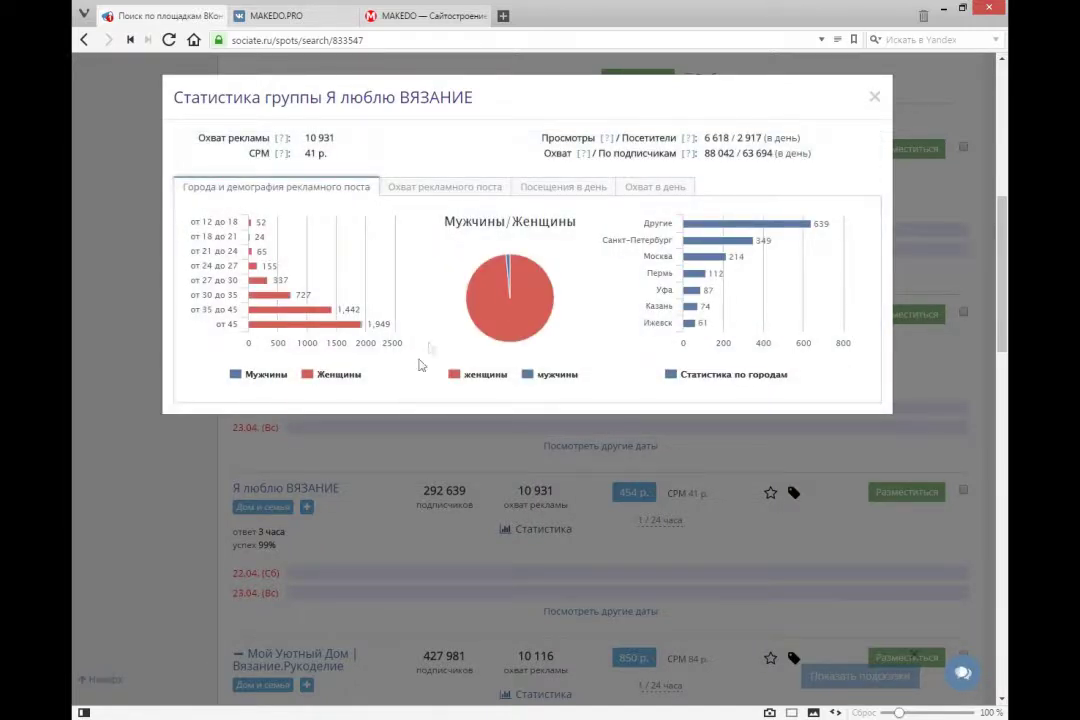
pyautogui.moveTo(360, 326)
pyautogui.moveTo(499, 289)
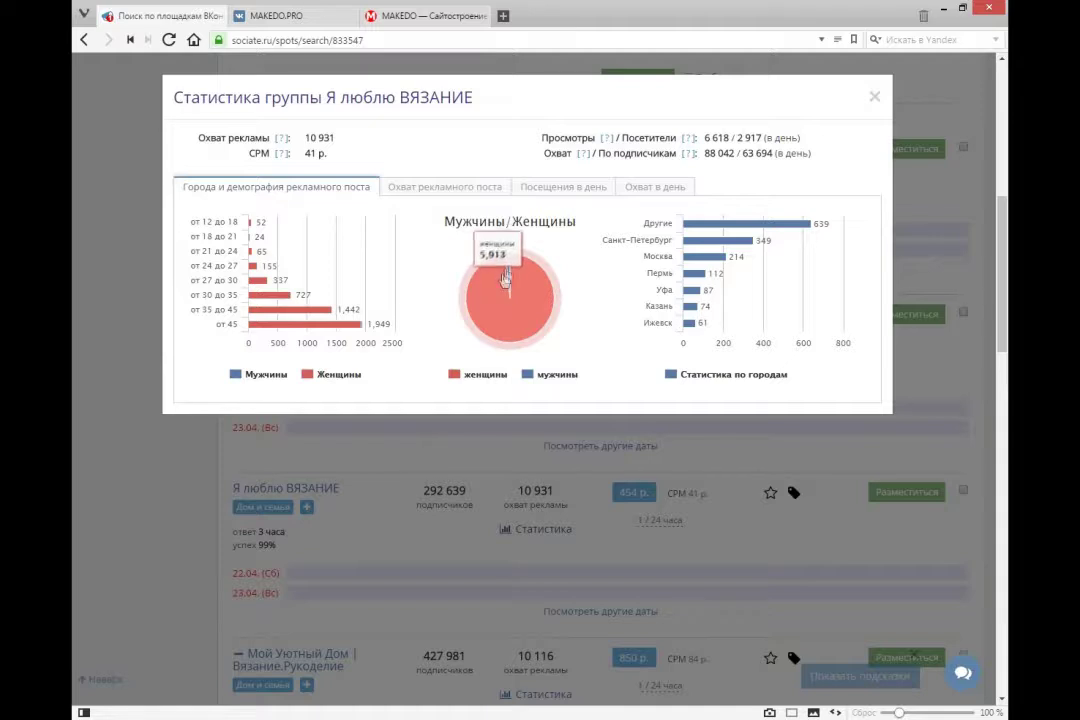
pyautogui.moveTo(511, 268)
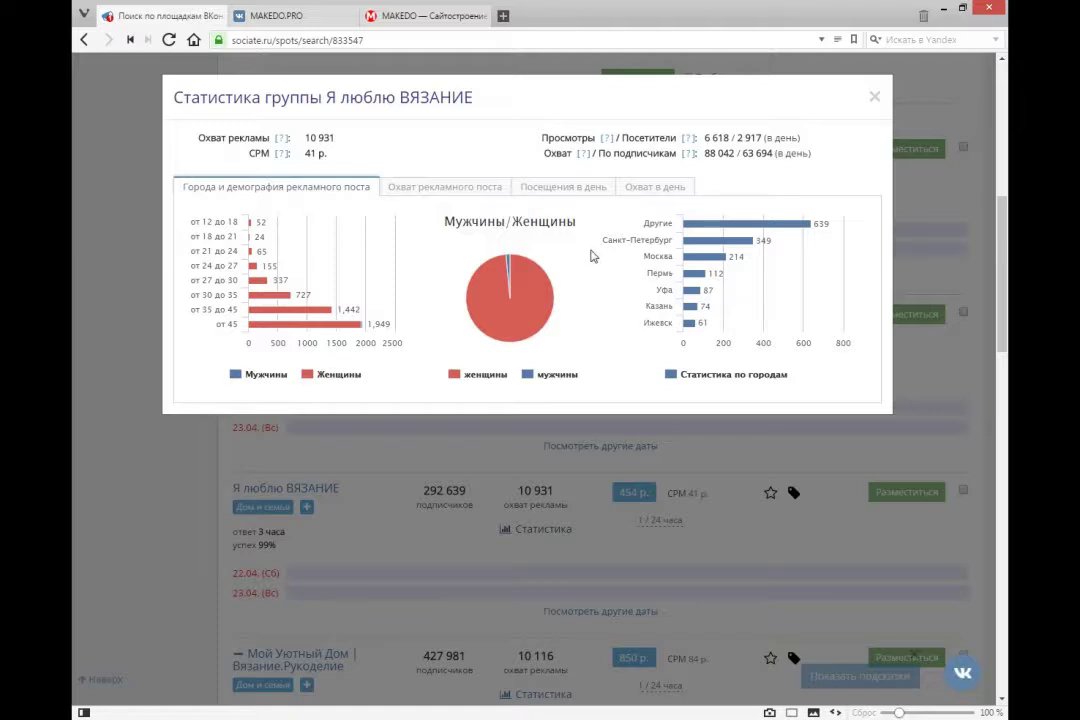
# Review the ad post reach, daily visits and daily reach charts of "Я люблю ВЯЗАНИЕ", and close its statistics.
pyautogui.click(453, 195)
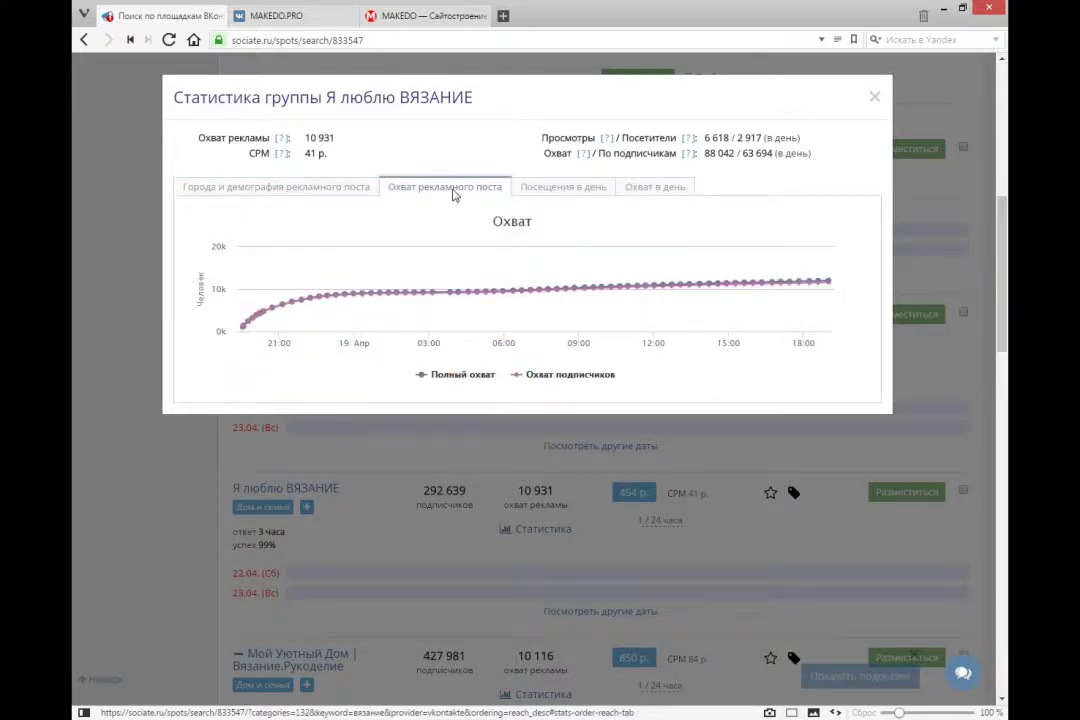
pyautogui.moveTo(390, 272)
pyautogui.moveTo(282, 145)
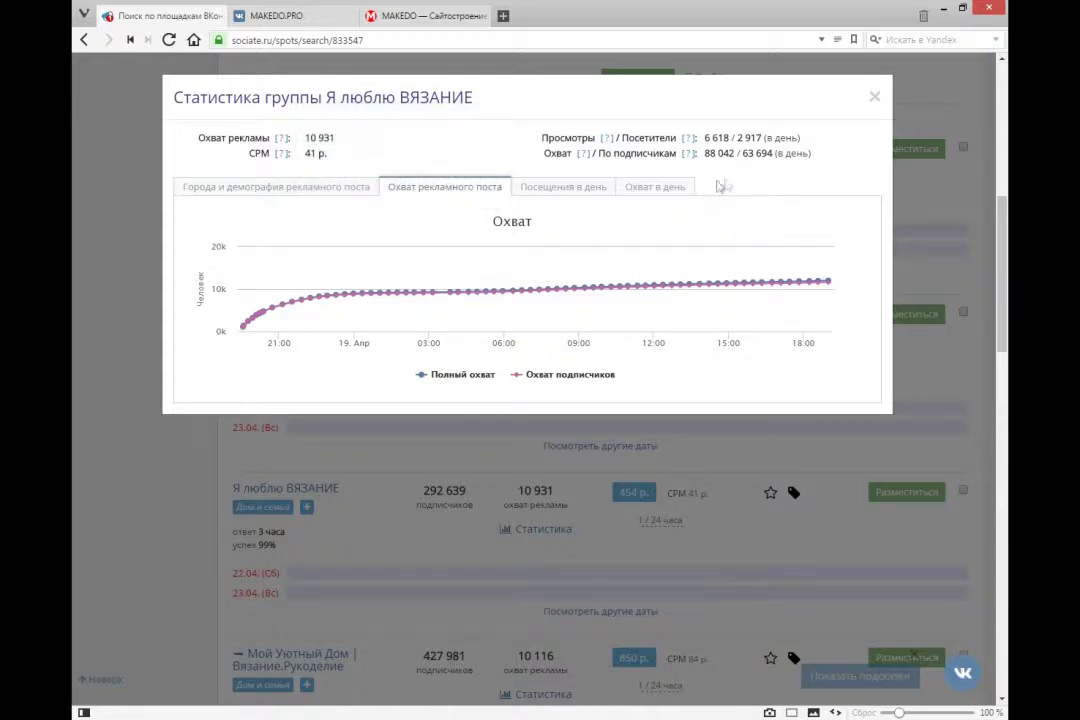
pyautogui.click(568, 193)
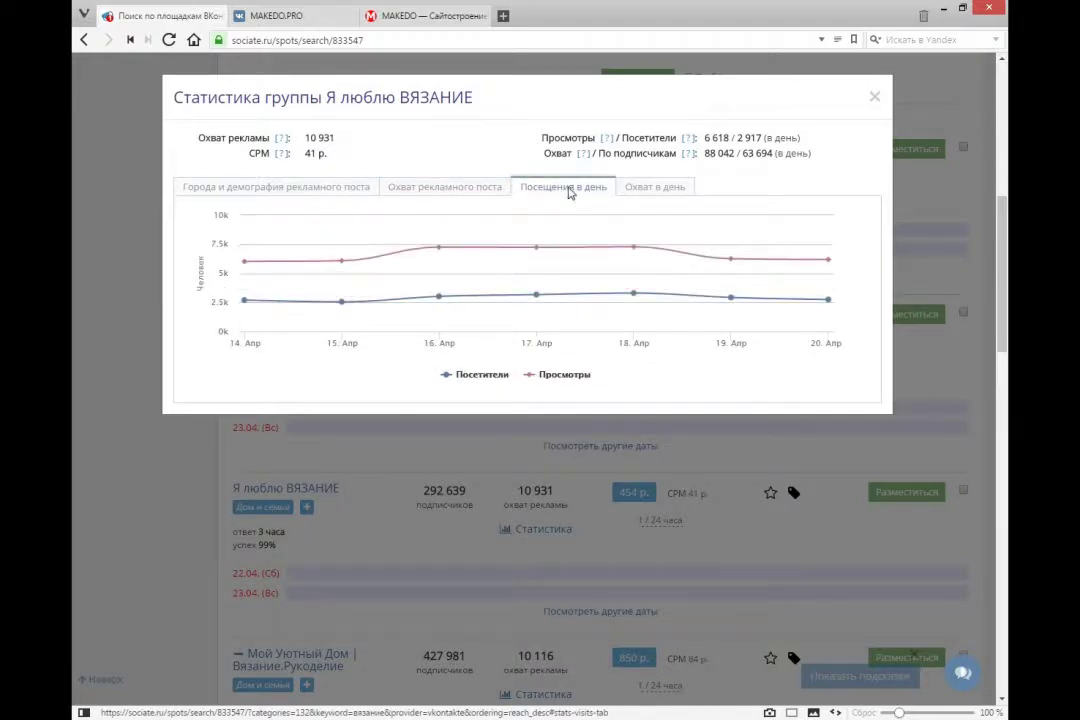
pyautogui.click(661, 192)
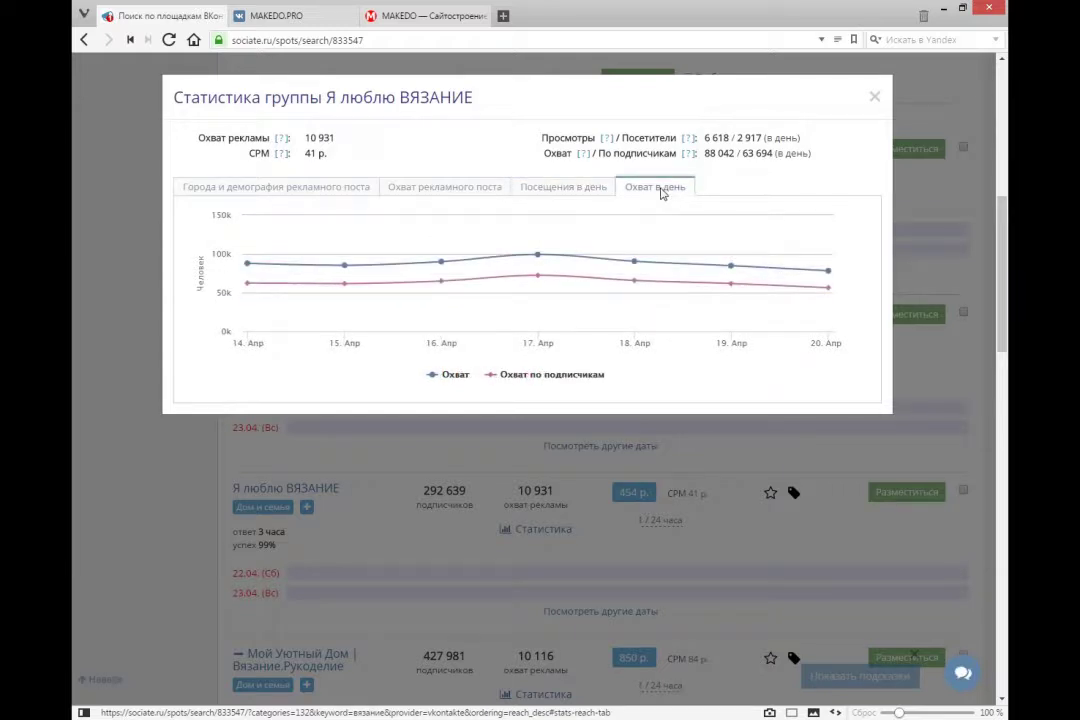
pyautogui.click(875, 100)
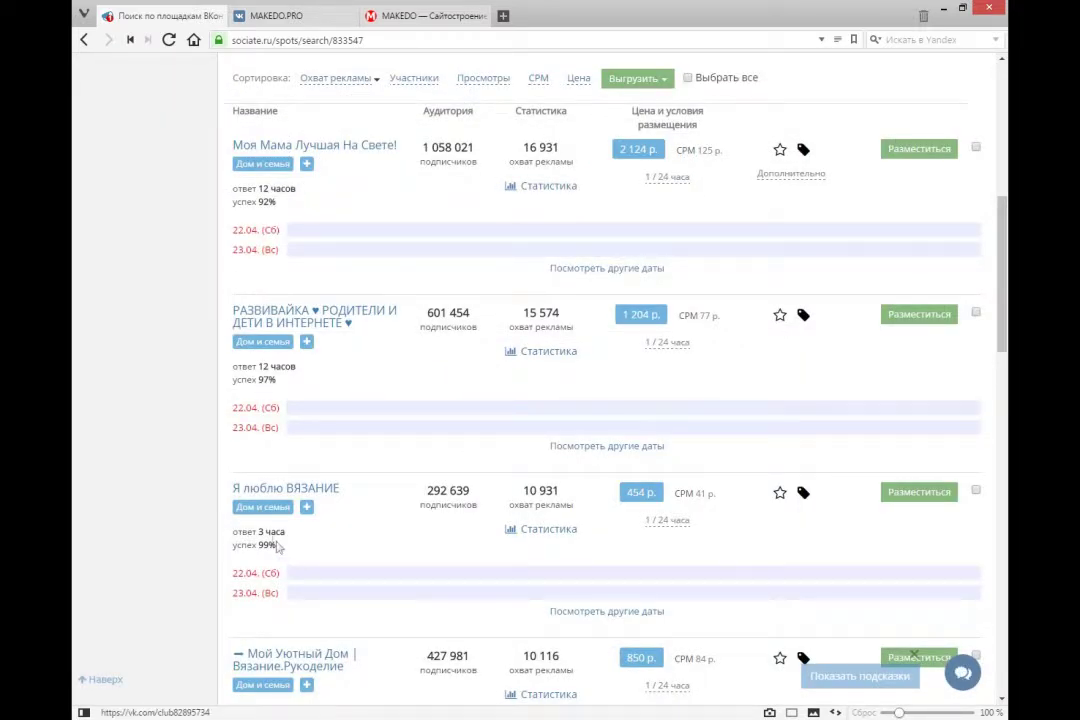
# Check the response time and placement terms of "Я люблю ВЯЗАНИЕ", compare its exact and flexible placement times, and close the placement form without submitting.
pyautogui.moveTo(257, 533); pyautogui.dragTo(288, 533)
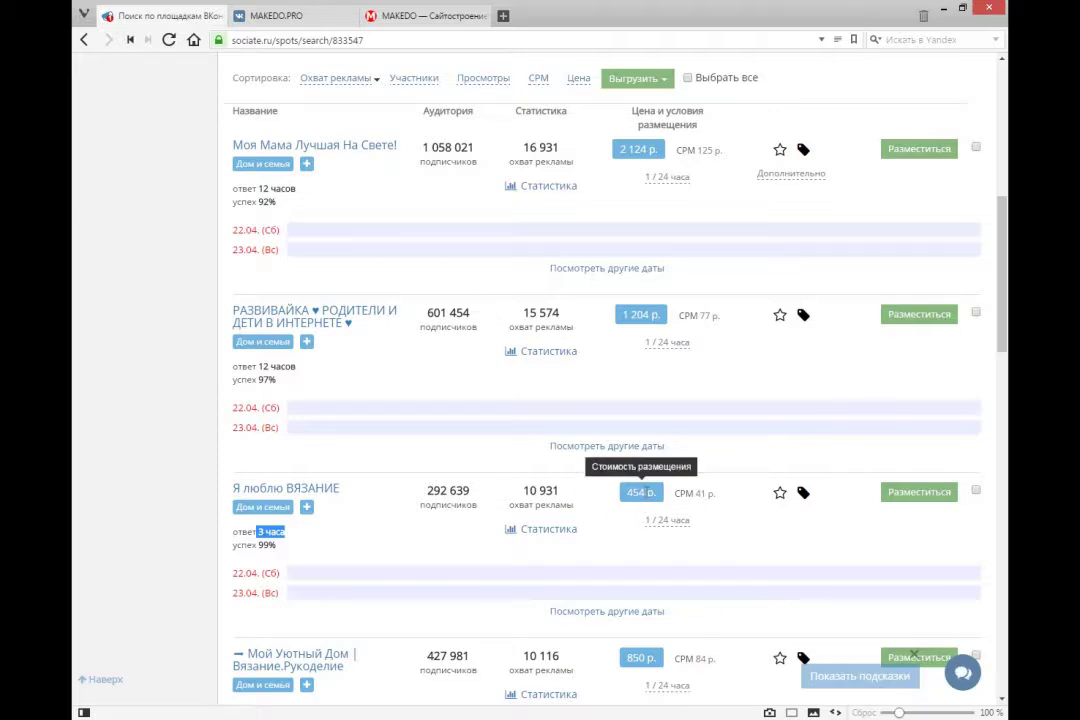
pyautogui.moveTo(664, 528)
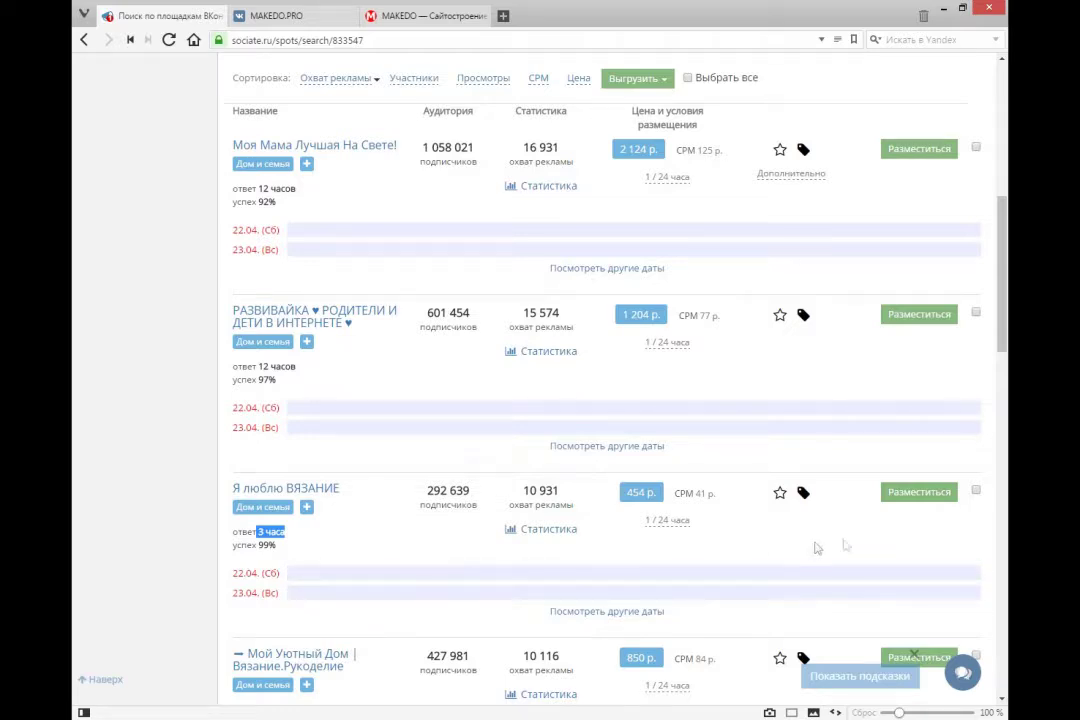
pyautogui.click(926, 495)
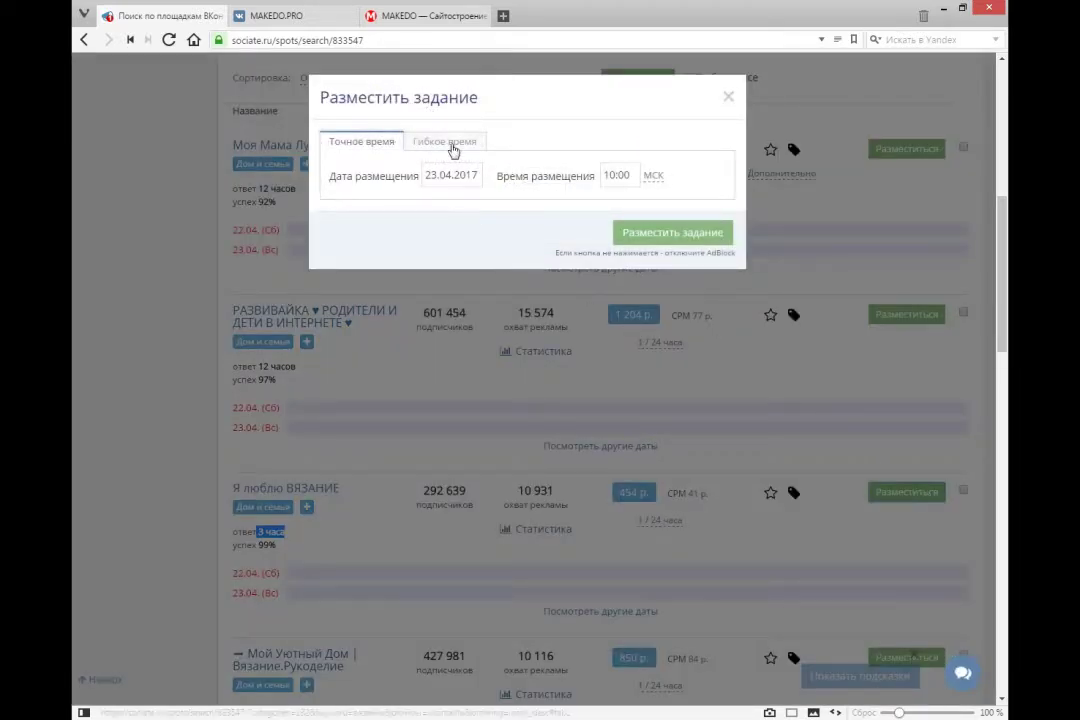
pyautogui.click(450, 144)
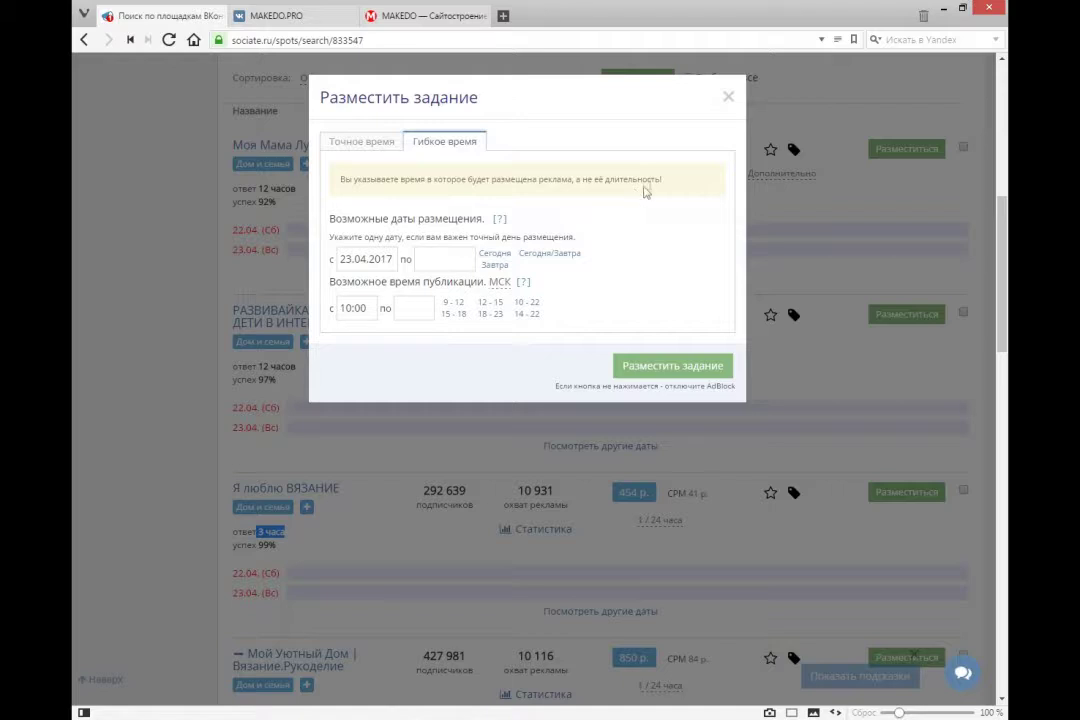
pyautogui.click(364, 150)
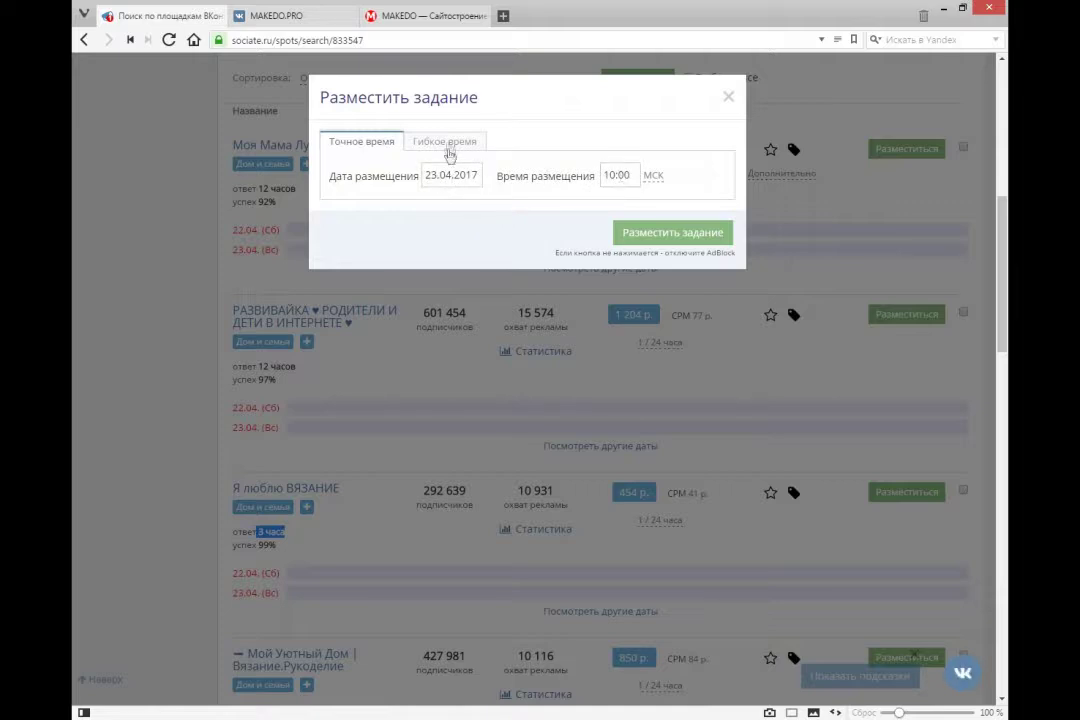
pyautogui.click(446, 145)
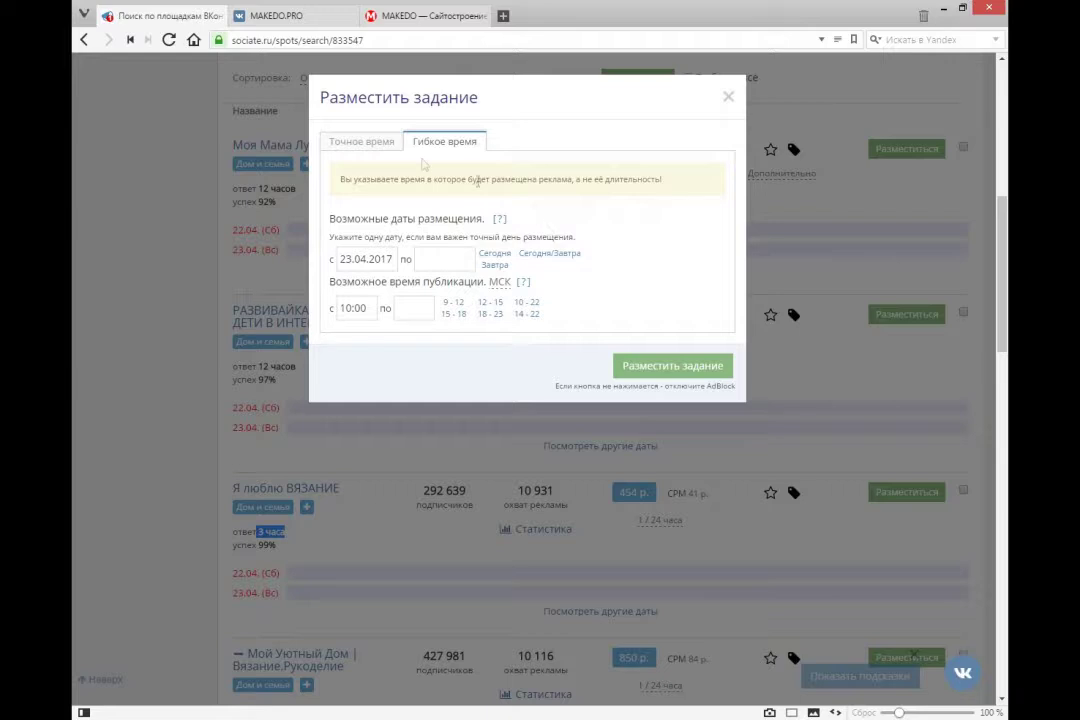
pyautogui.click(385, 146)
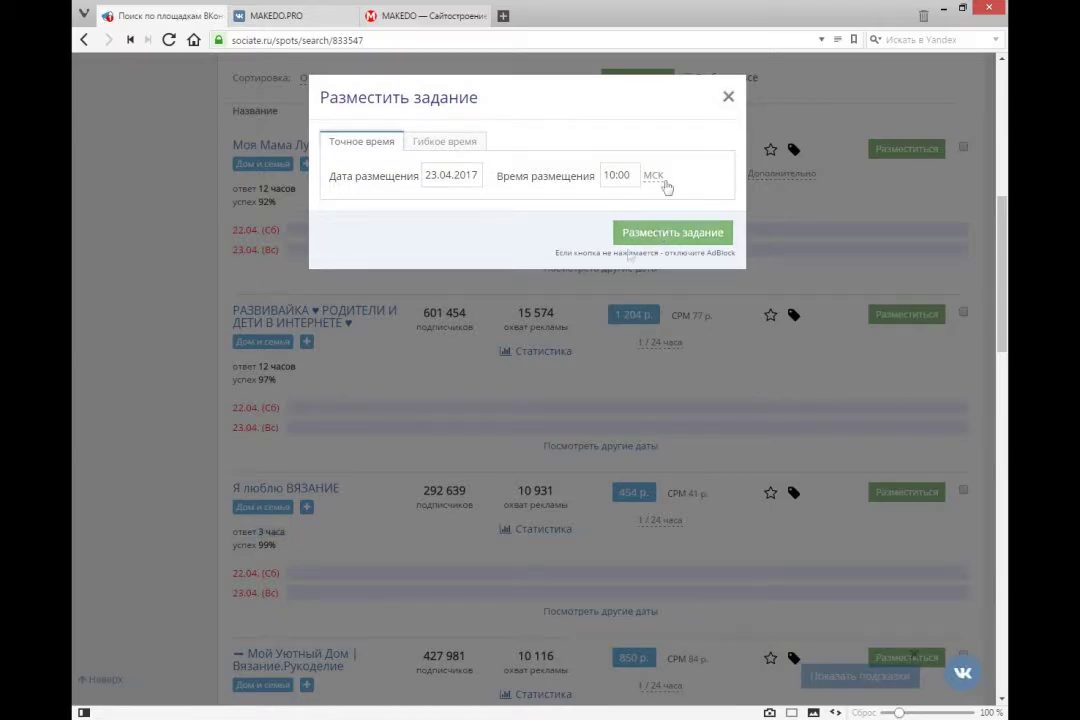
pyautogui.click(603, 298)
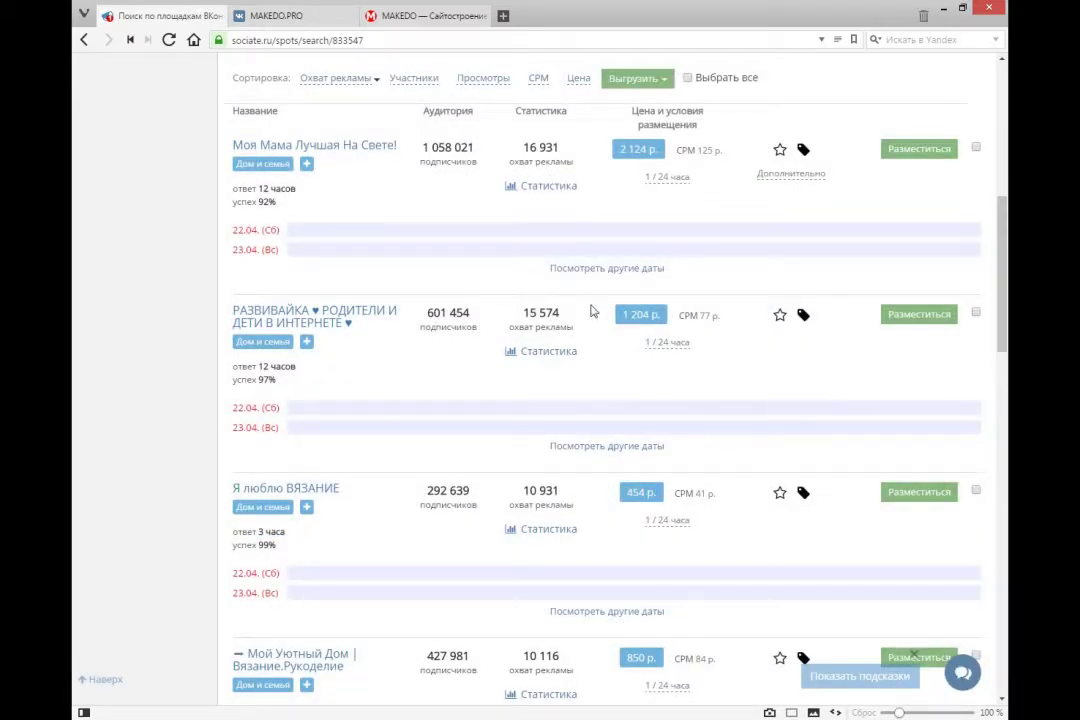
# Return to the advertiser sections and open the general catalogue of sites (Площадки).
pyautogui.scroll(4, 591, 312)
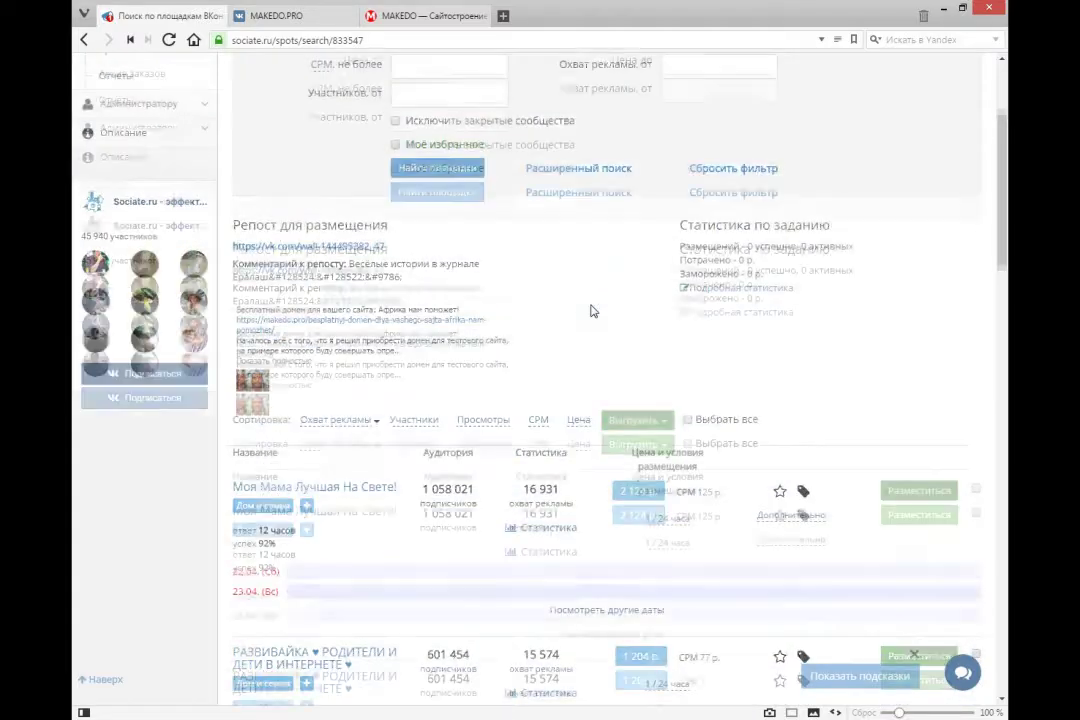
pyautogui.scroll(1, 856, 231)
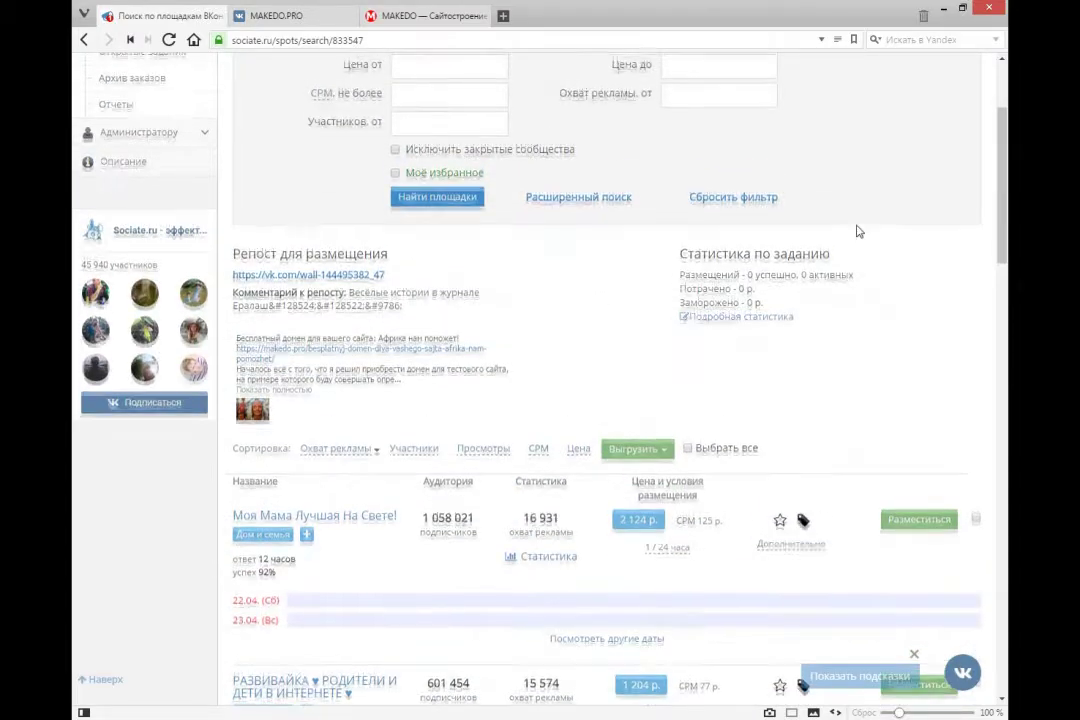
pyautogui.scroll(1, 856, 231)
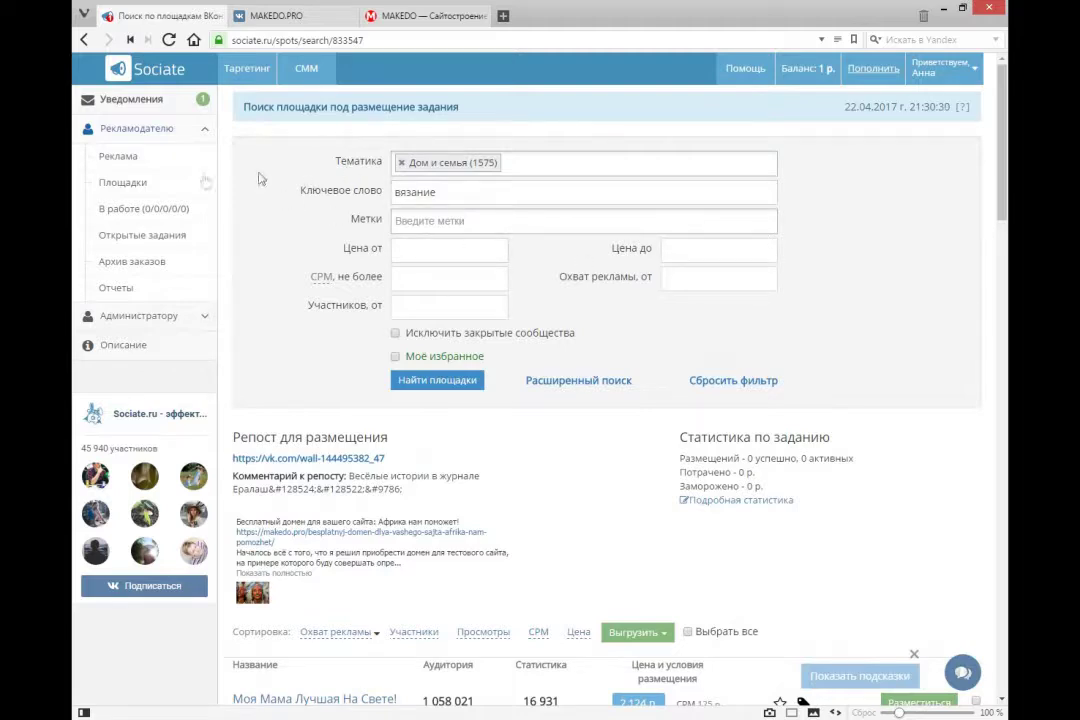
pyautogui.click(148, 185)
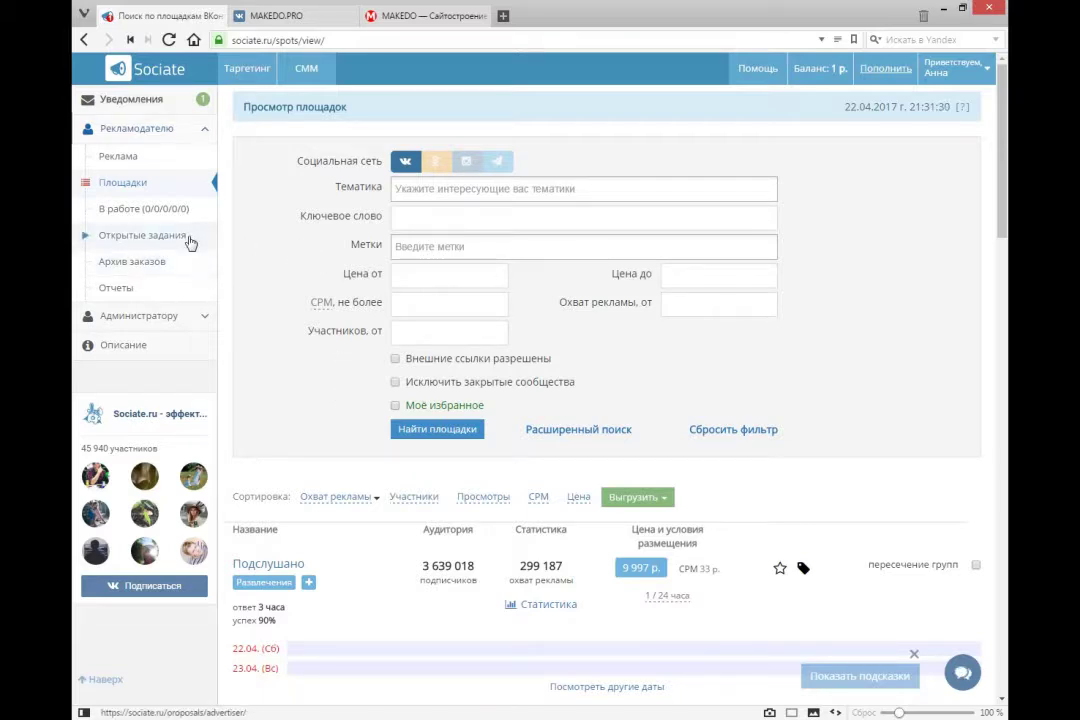
# Review the status categories of tasks in progress, view the tasks under discussion, and open the list of open tasks.
pyautogui.moveTo(174, 217)
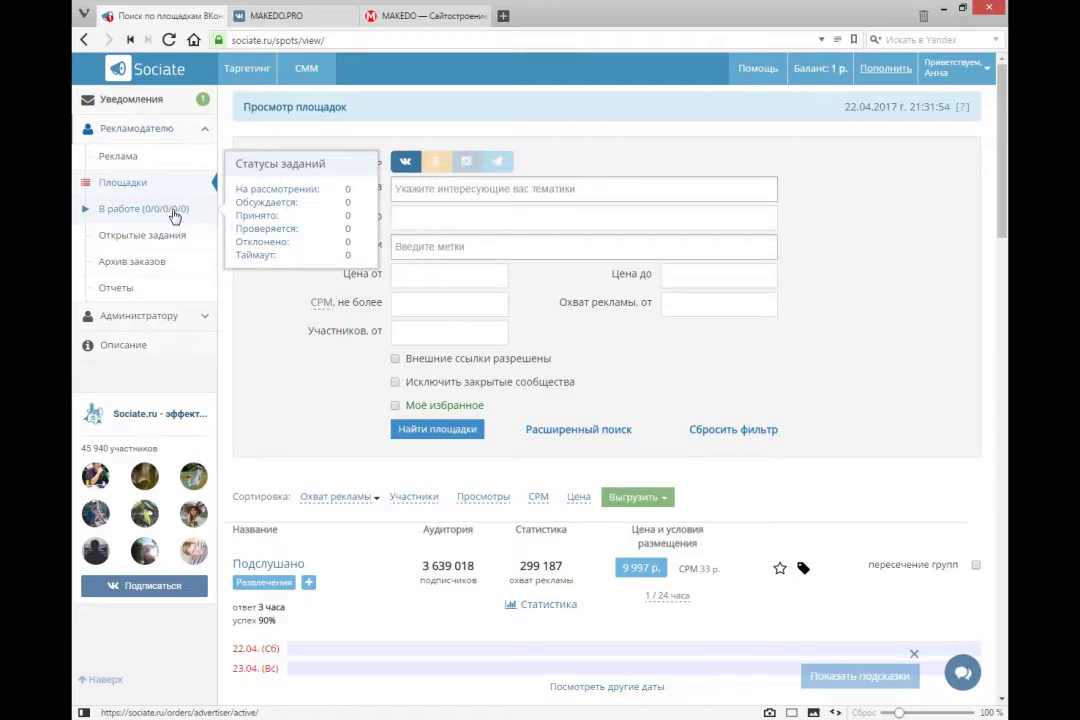
pyautogui.click(268, 202)
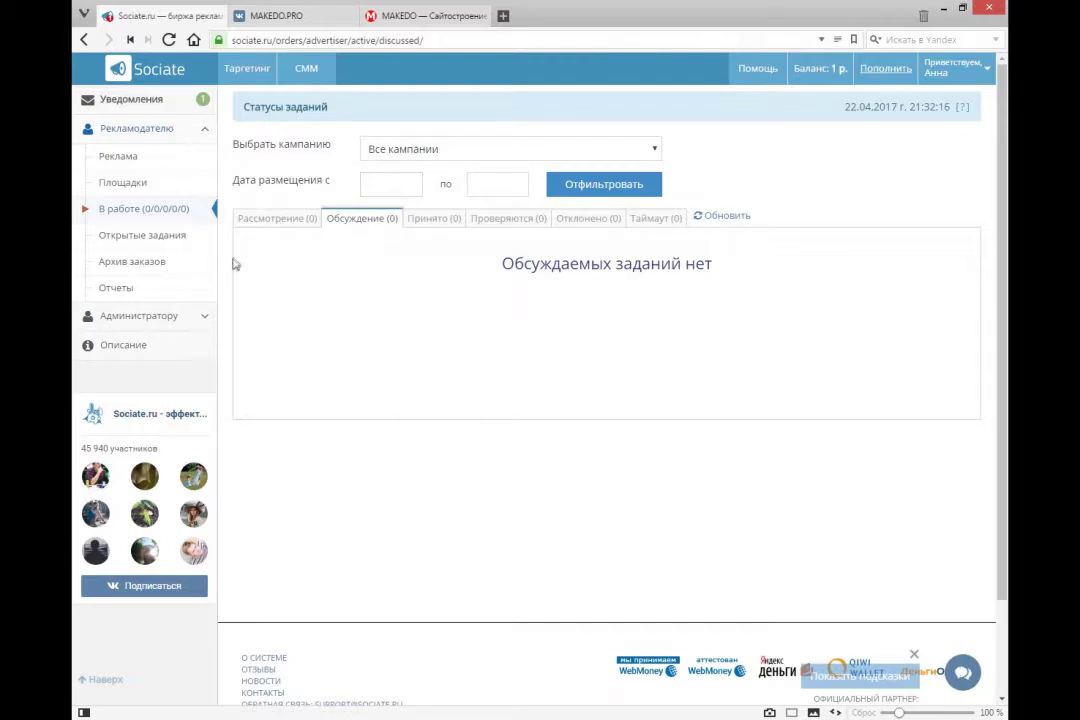
pyautogui.click(176, 249)
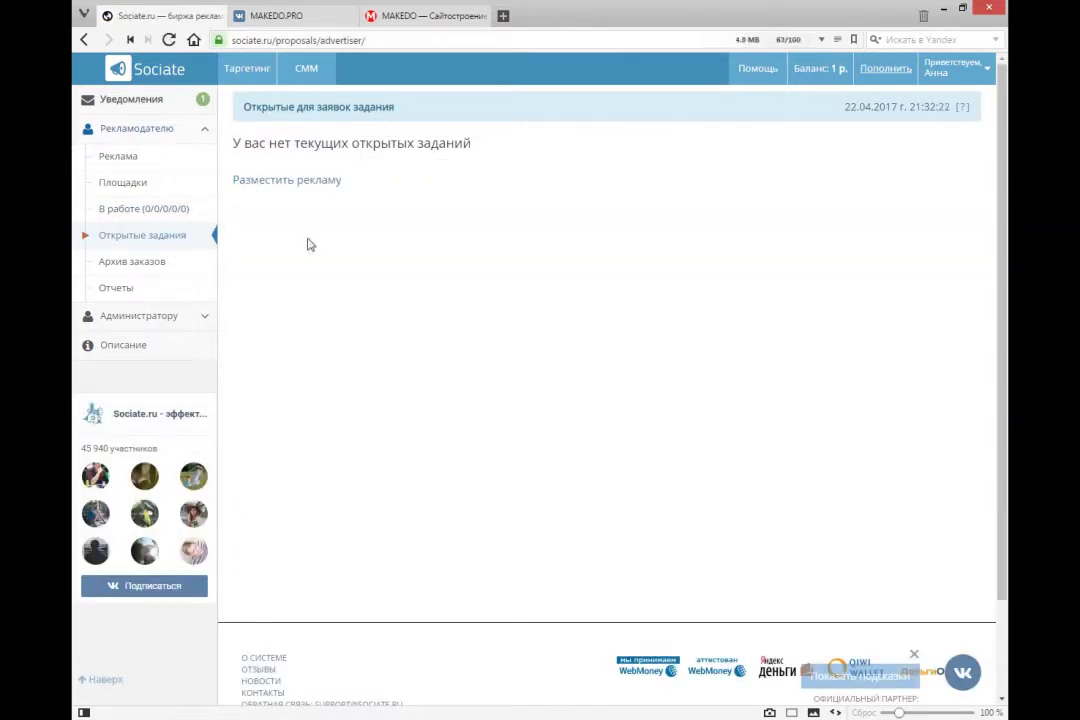
# Open the order archive and examine the successful placements with their communities, prices, dates and reactions.
pyautogui.click(172, 266)
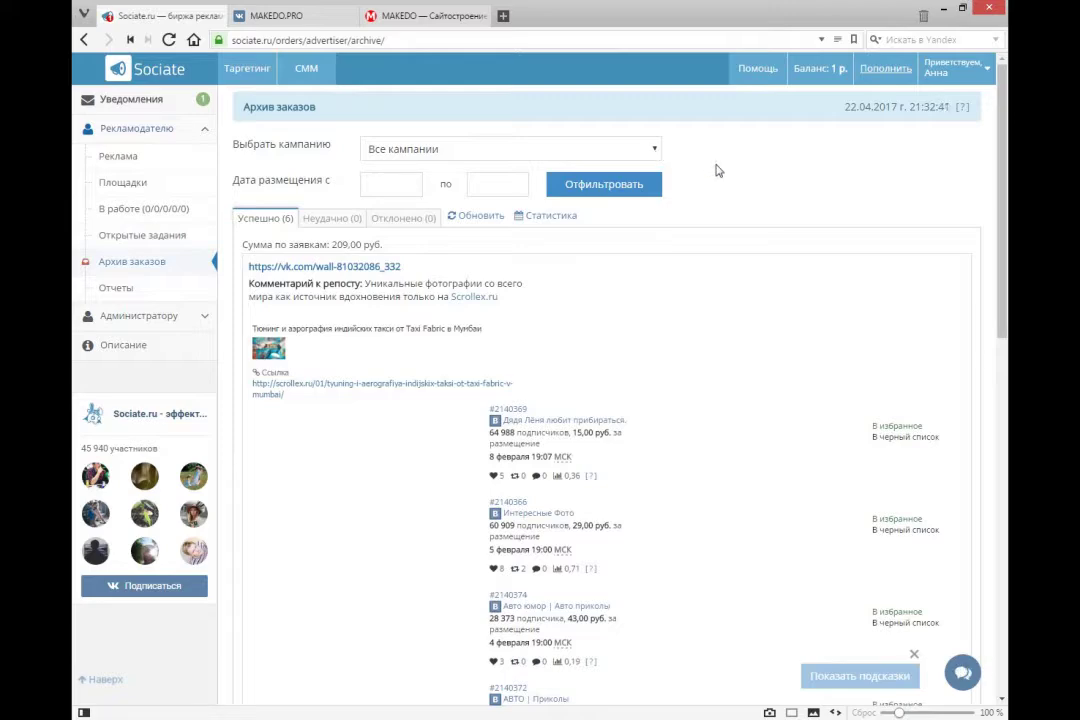
pyautogui.scroll(-3, 716, 171)
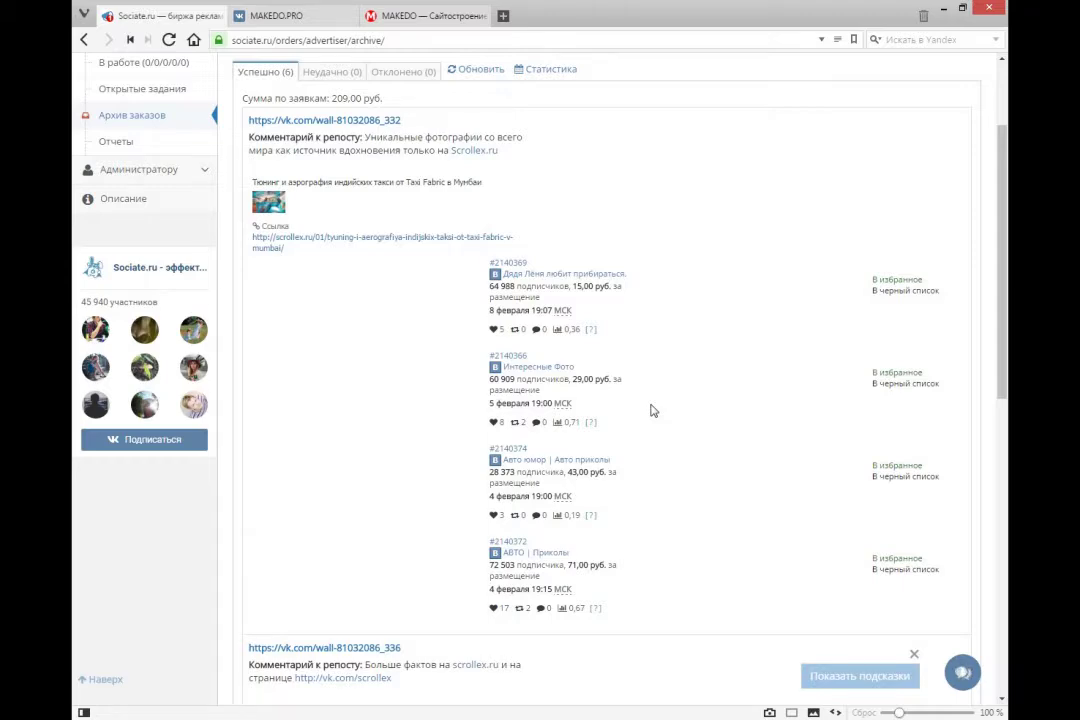
pyautogui.scroll(-5, 651, 410)
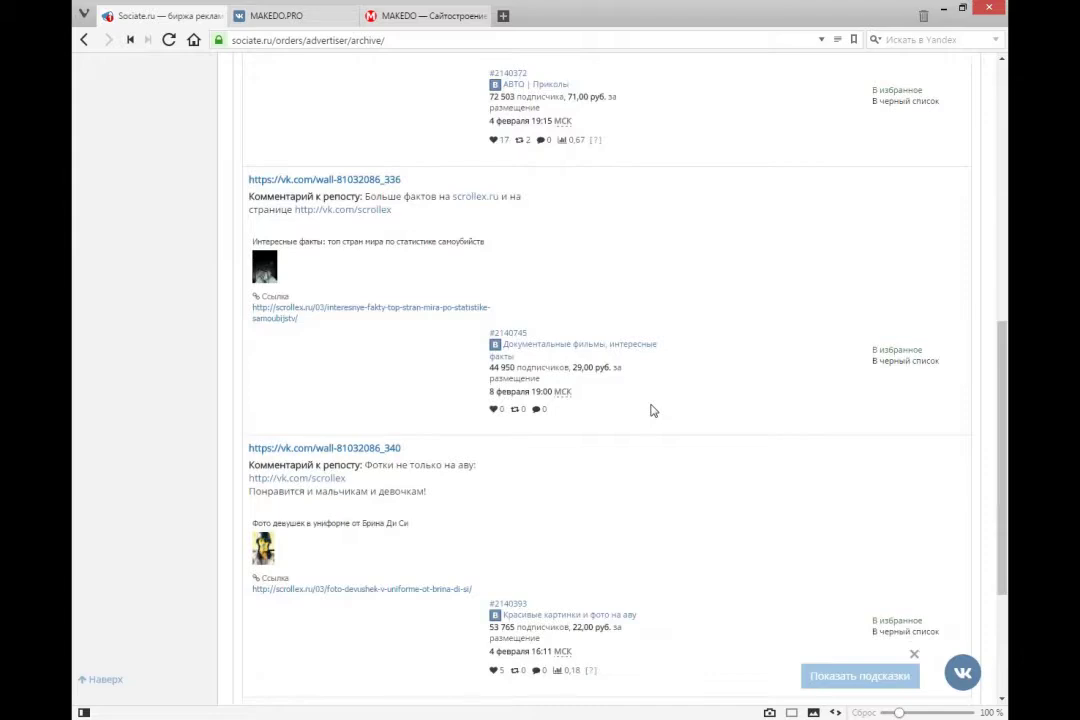
pyautogui.scroll(-1, 651, 410)
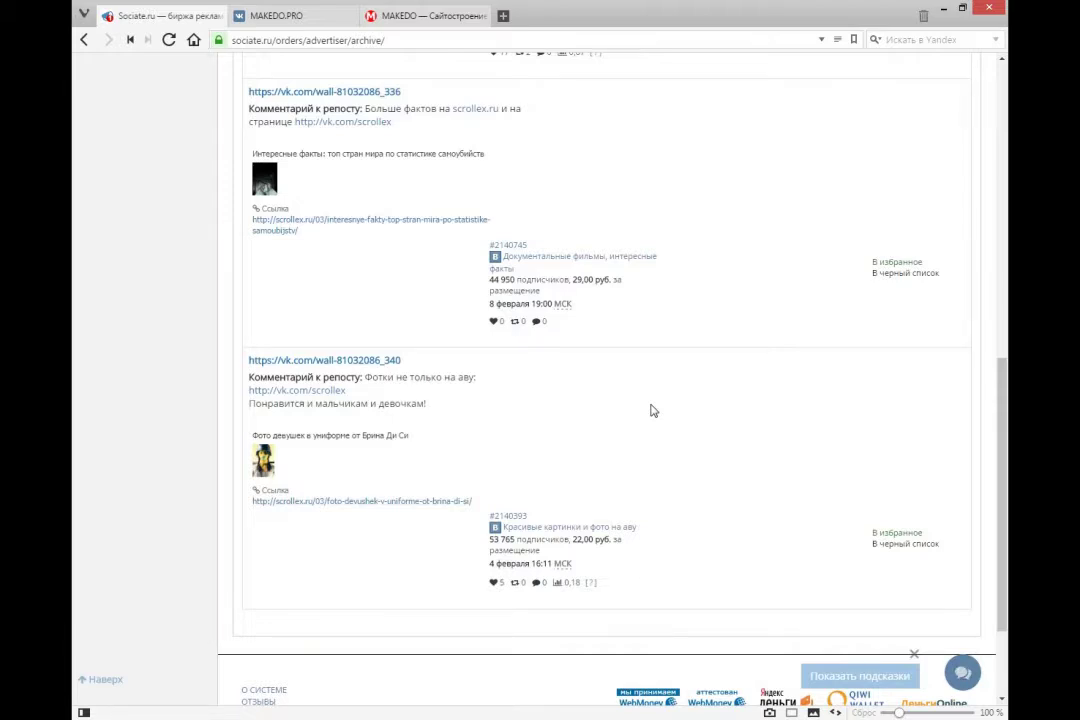
pyautogui.scroll(1, 651, 410)
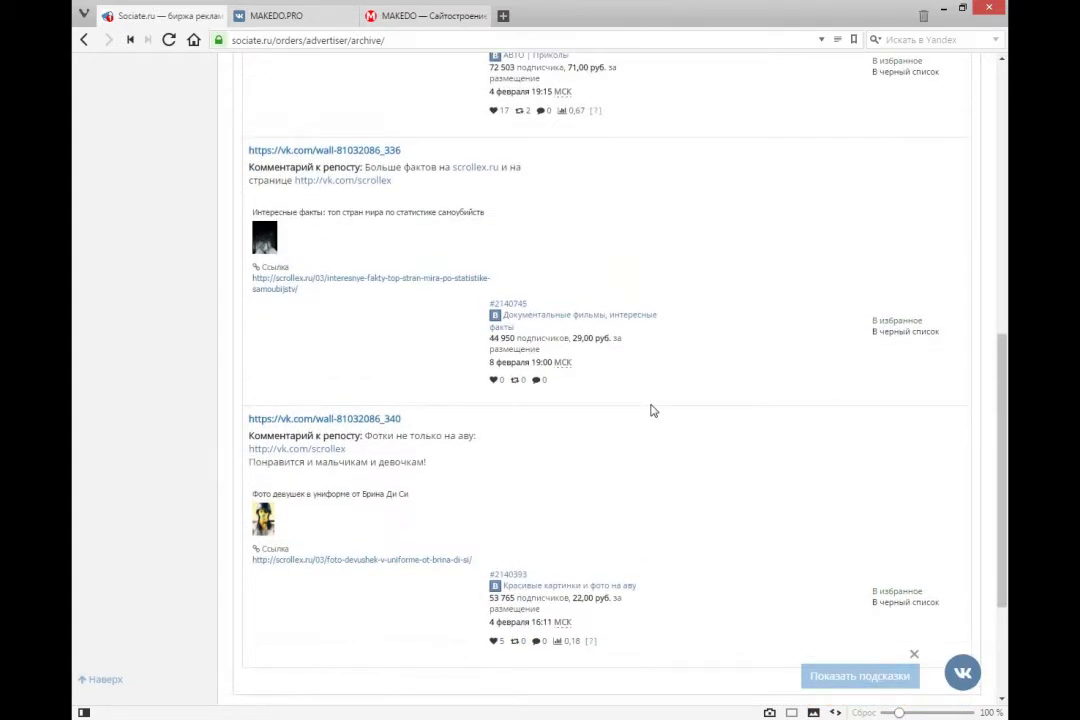
pyautogui.scroll(5, 651, 410)
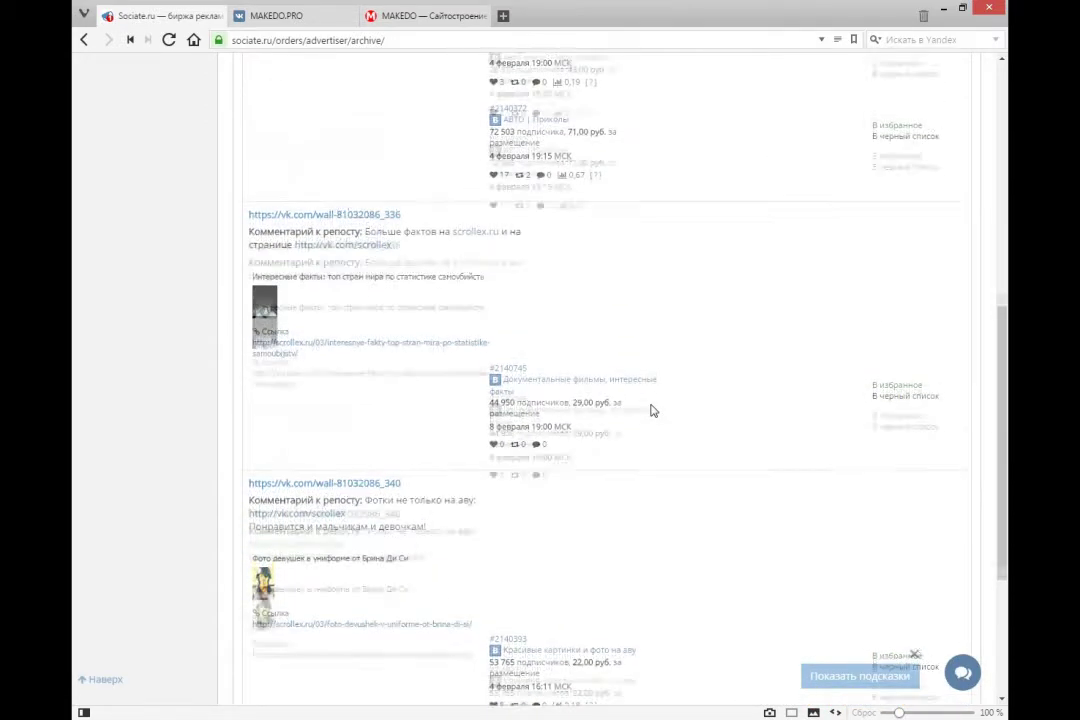
pyautogui.scroll(4, 651, 410)
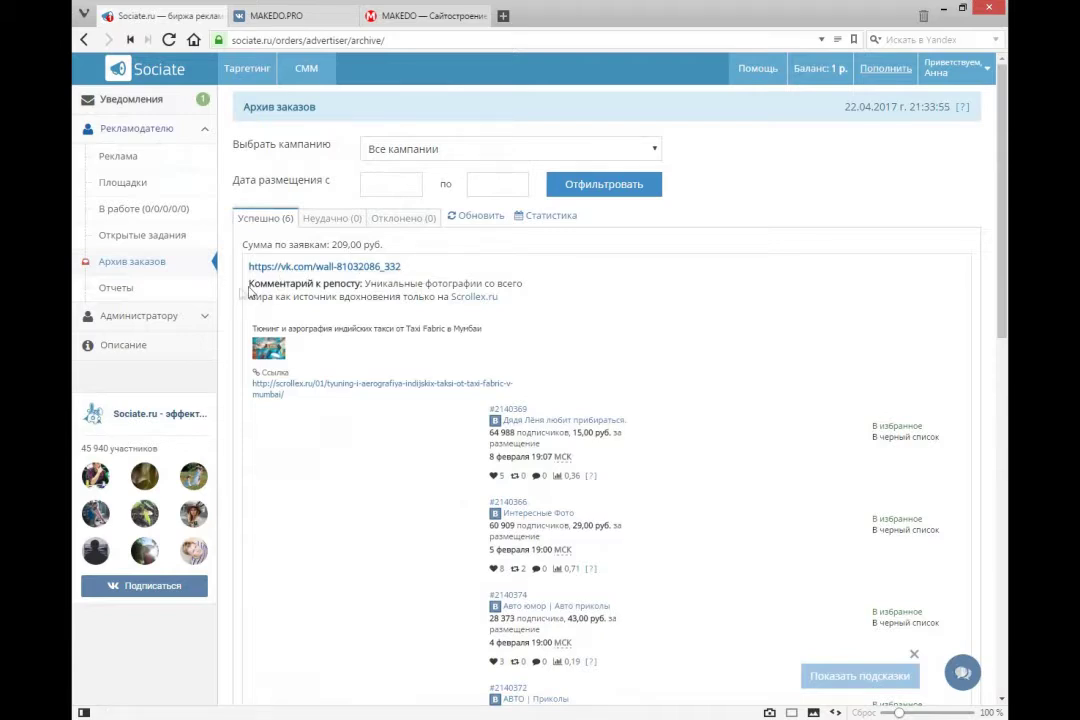
# Open the advertiser's placement statistics reports.
pyautogui.click(175, 292)
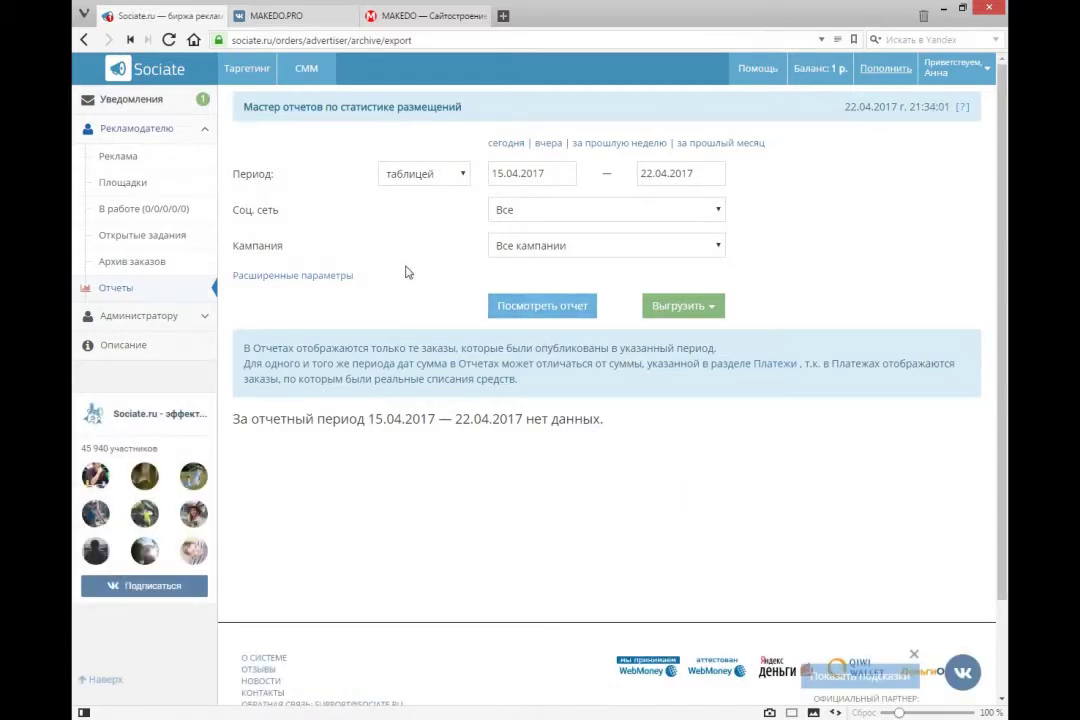
pyautogui.click(1006, 718)
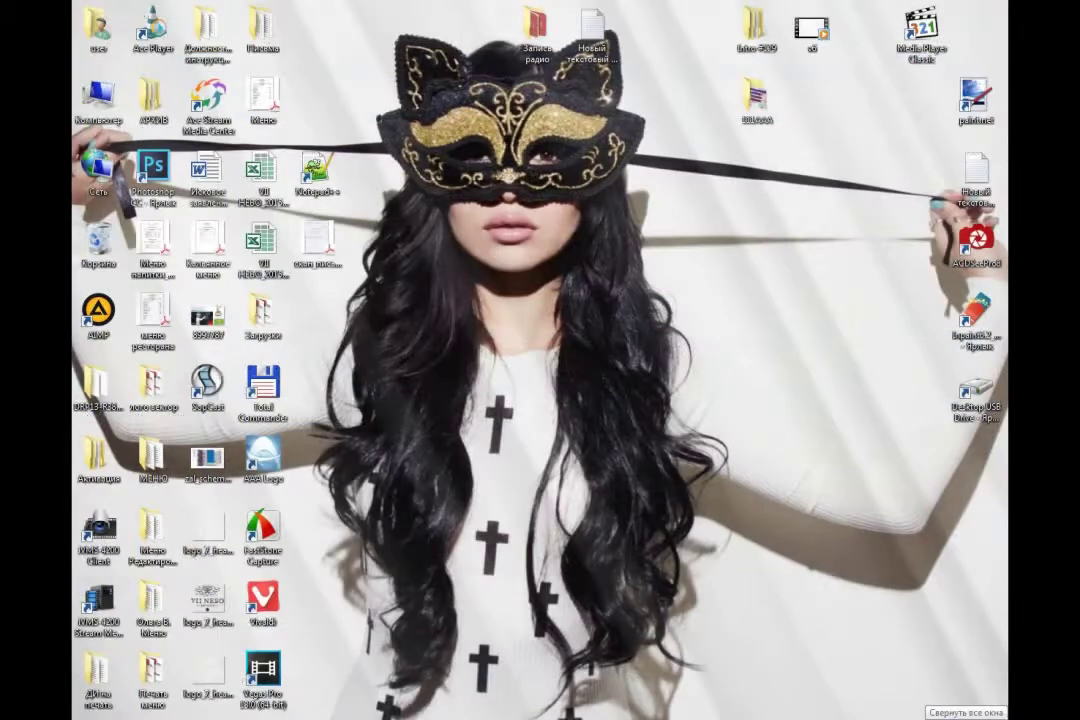
pyautogui.click(1006, 718)
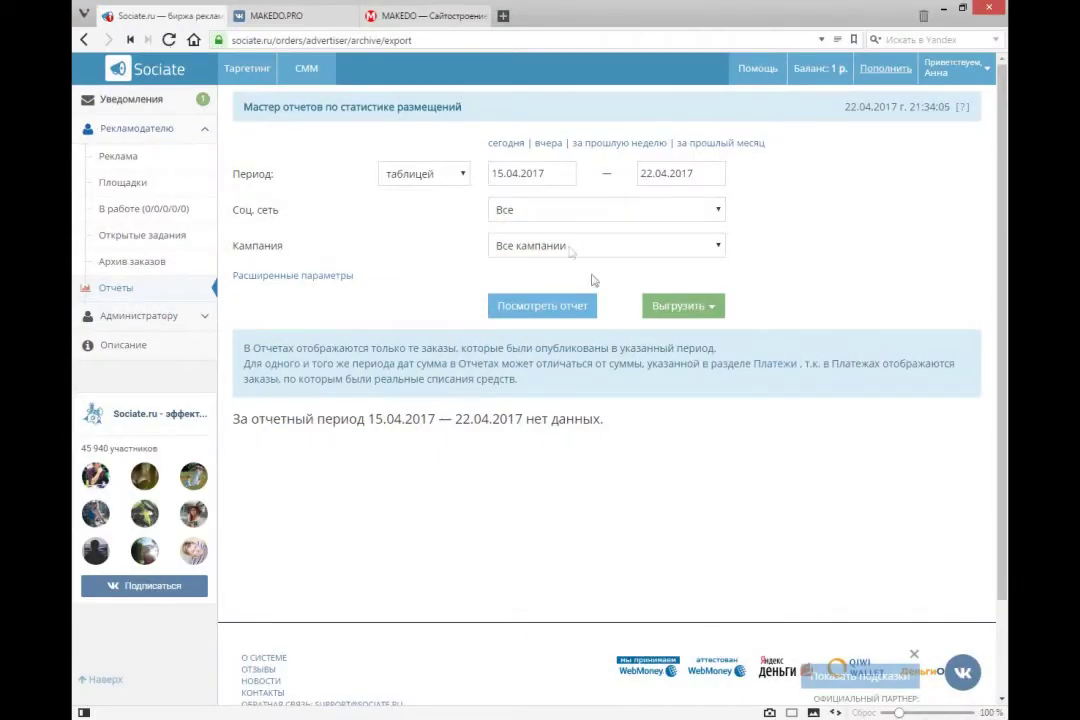
pyautogui.click(1006, 718)
pyautogui.click(1006, 718)
# Set the report period's start date to 15.04.2015 and generate the placement statistics for all networks and campaigns.
pyautogui.click(535, 173)
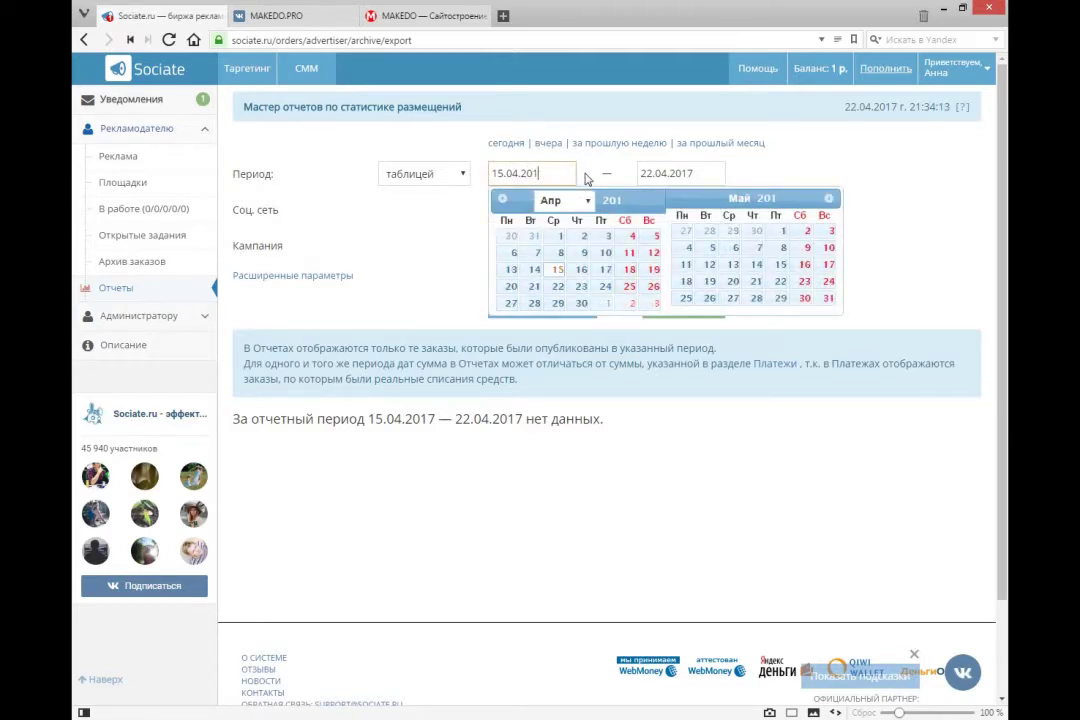
pyautogui.press('BackSpace')
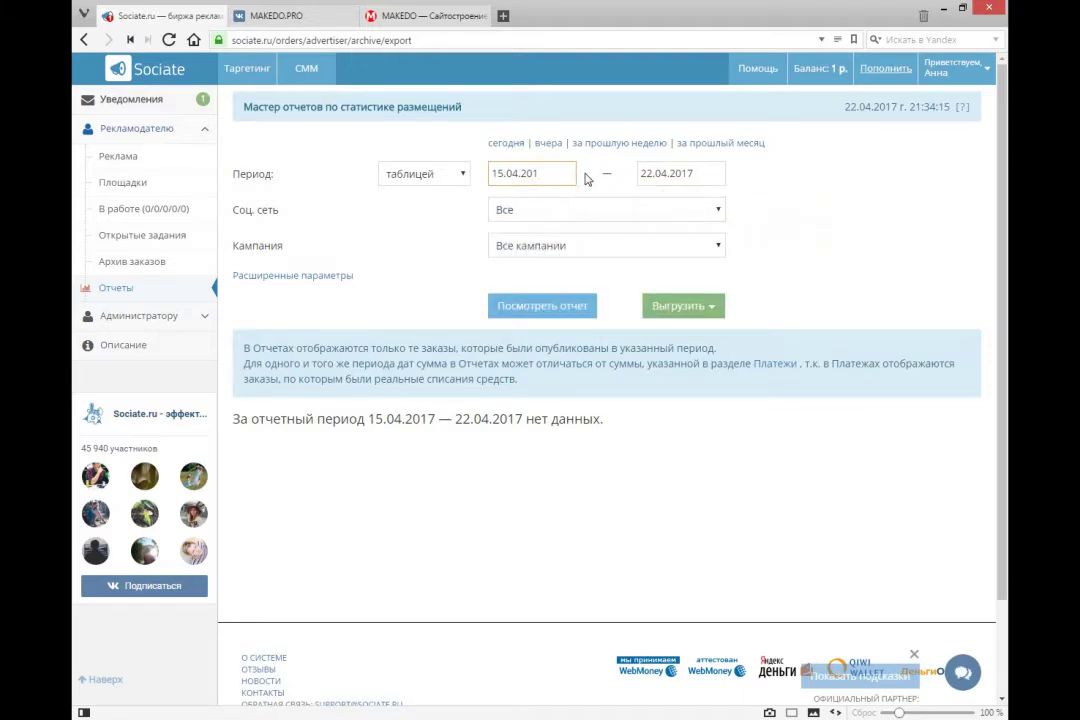
pyautogui.press('Return')
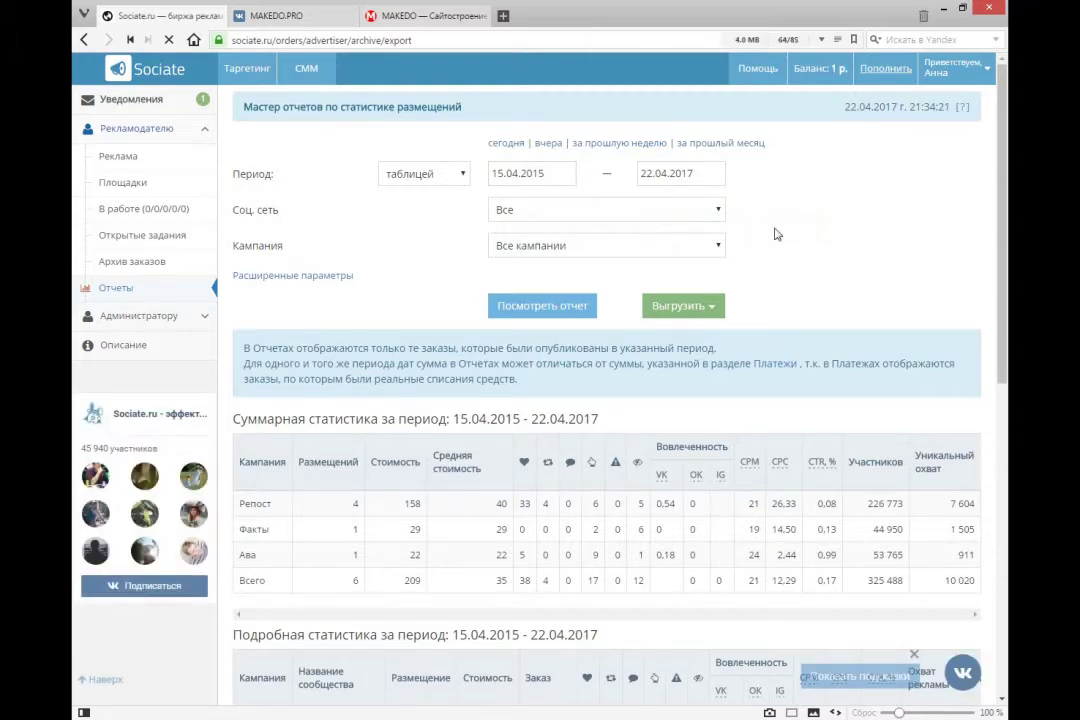
# Examine the summary statistics by campaign and the detailed statistics by community, including cost, reactions, engagement, CPM, CPC, CTR and reach.
pyautogui.scroll(-2, 776, 234)
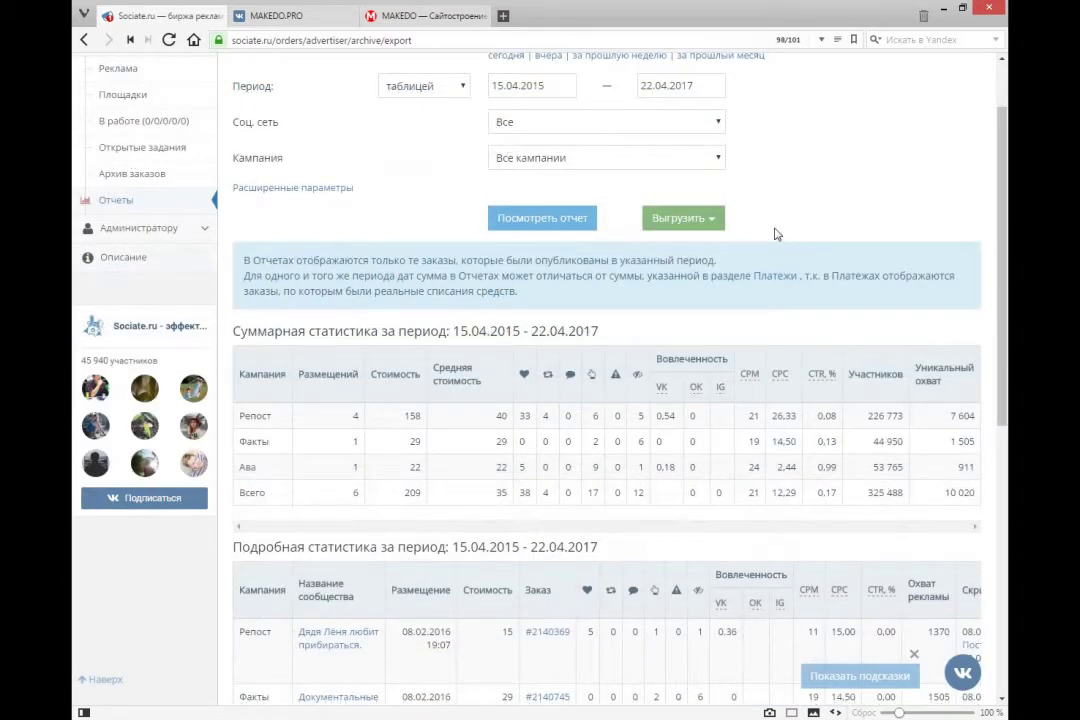
pyautogui.scroll(-3, 776, 234)
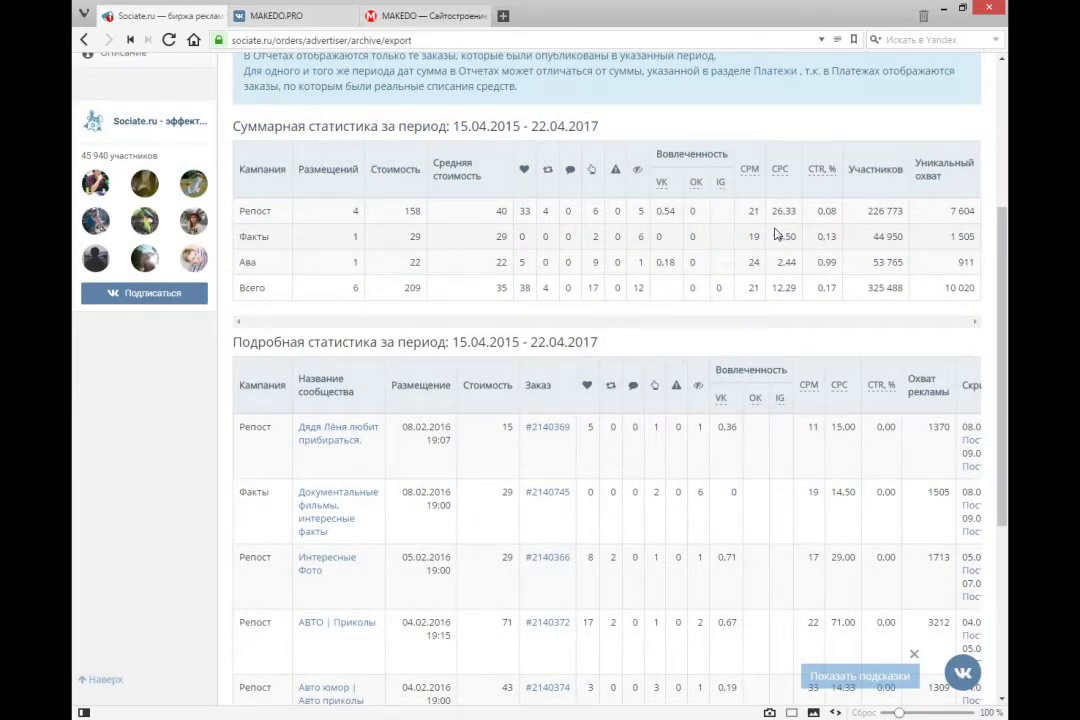
pyautogui.scroll(-3, 776, 234)
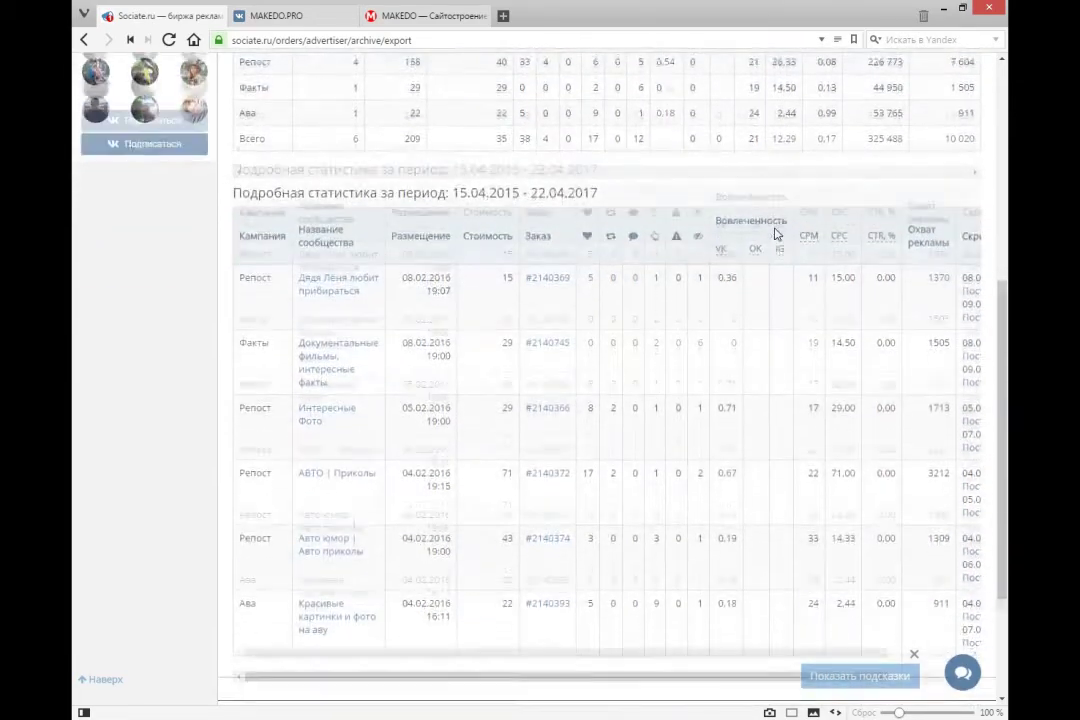
pyautogui.scroll(-2, 776, 234)
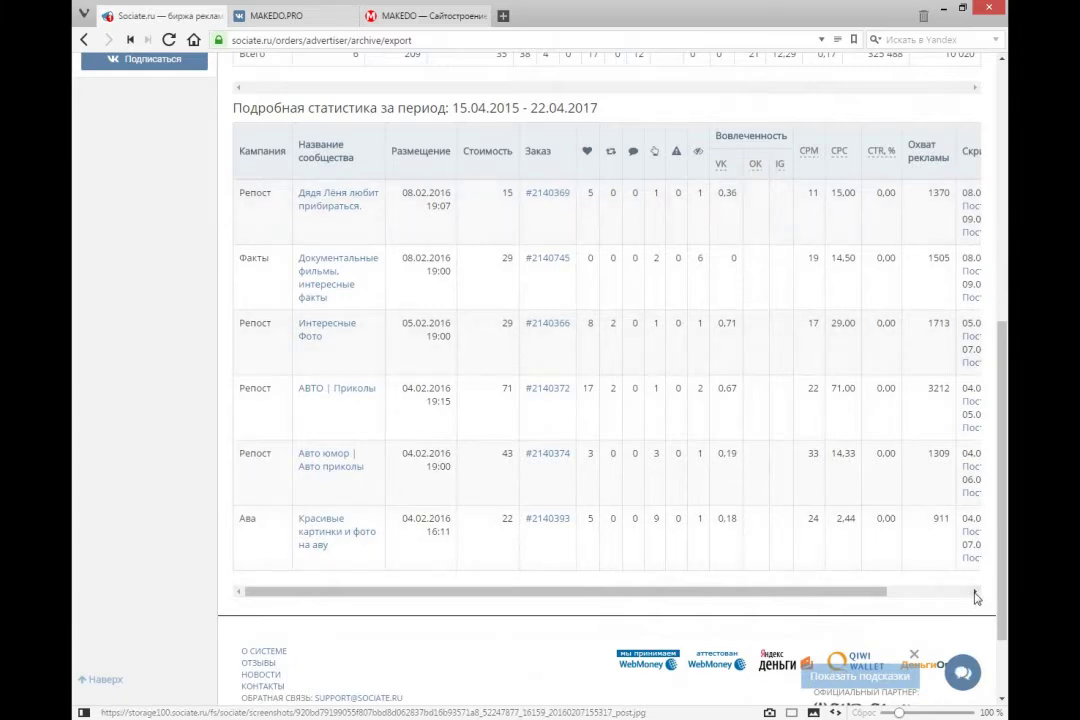
pyautogui.moveTo(976, 597); pyautogui.dragTo(870, 597)
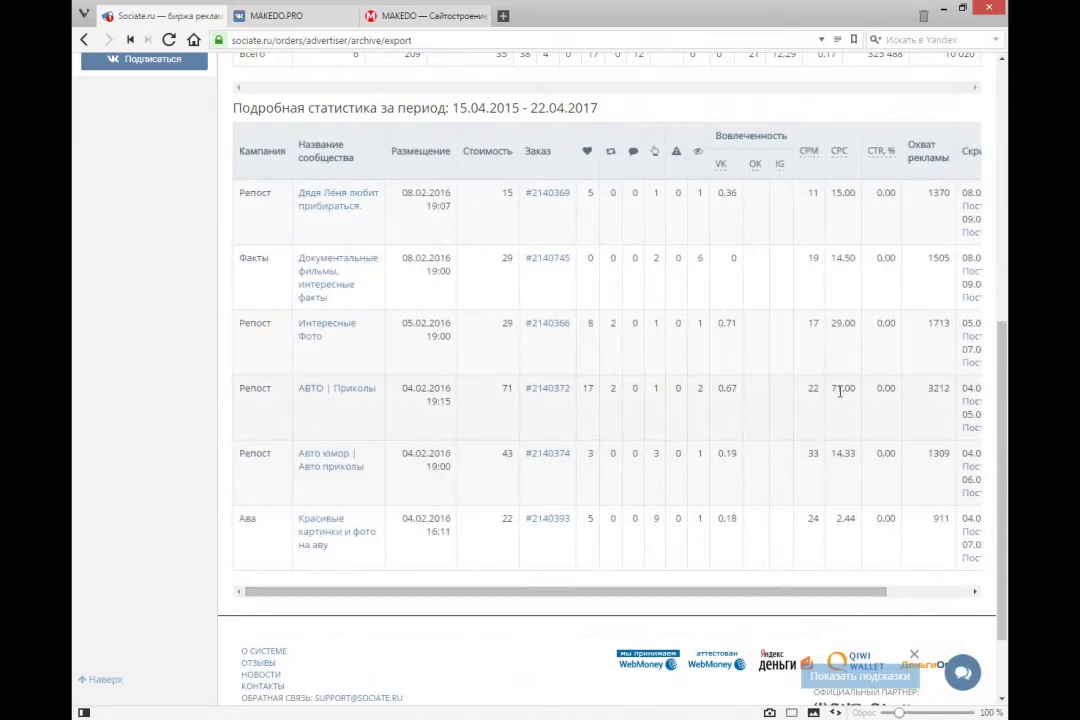
pyautogui.scroll(6, 840, 392)
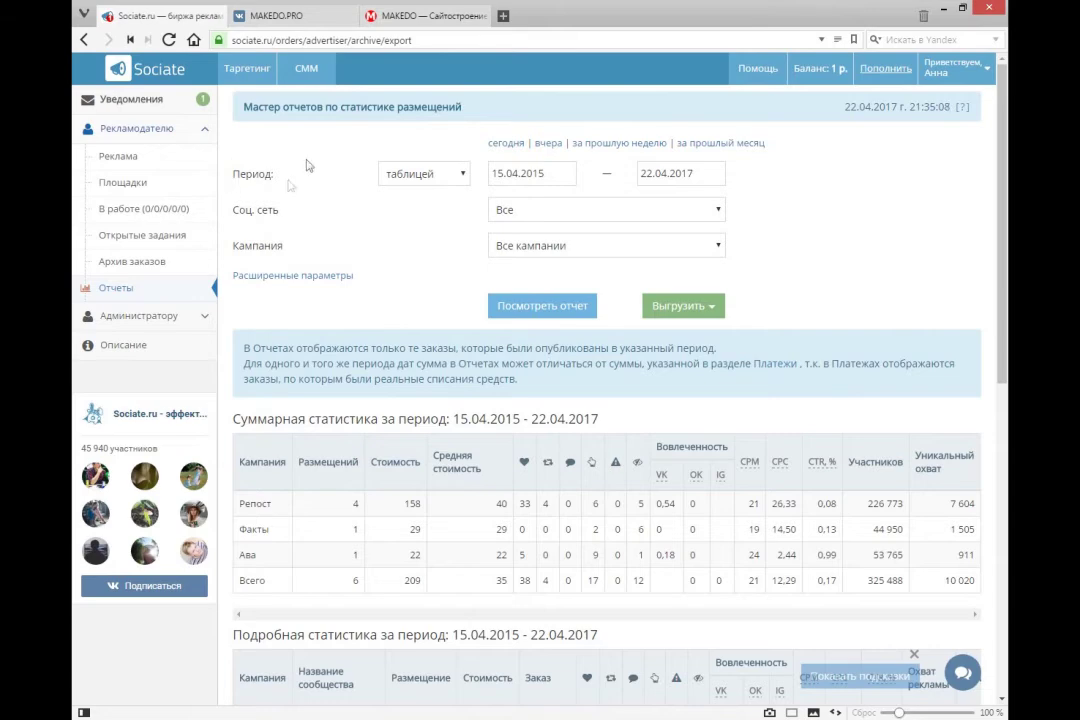
# Leave the reports and open the Sociate account's main page.
pyautogui.click(145, 77)
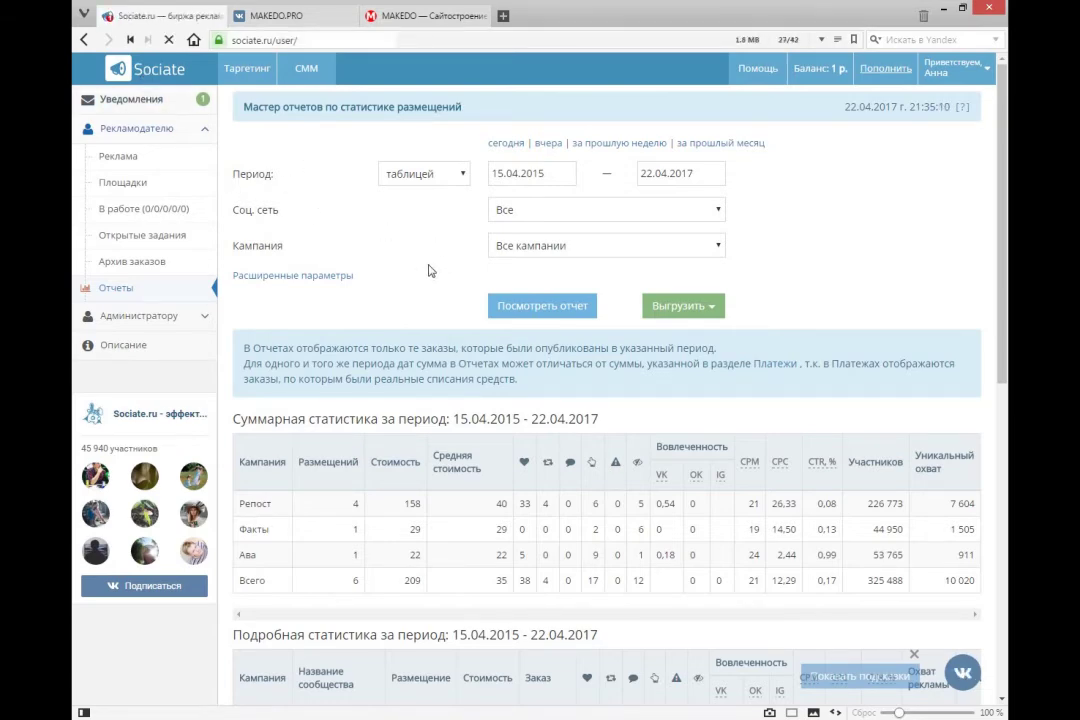